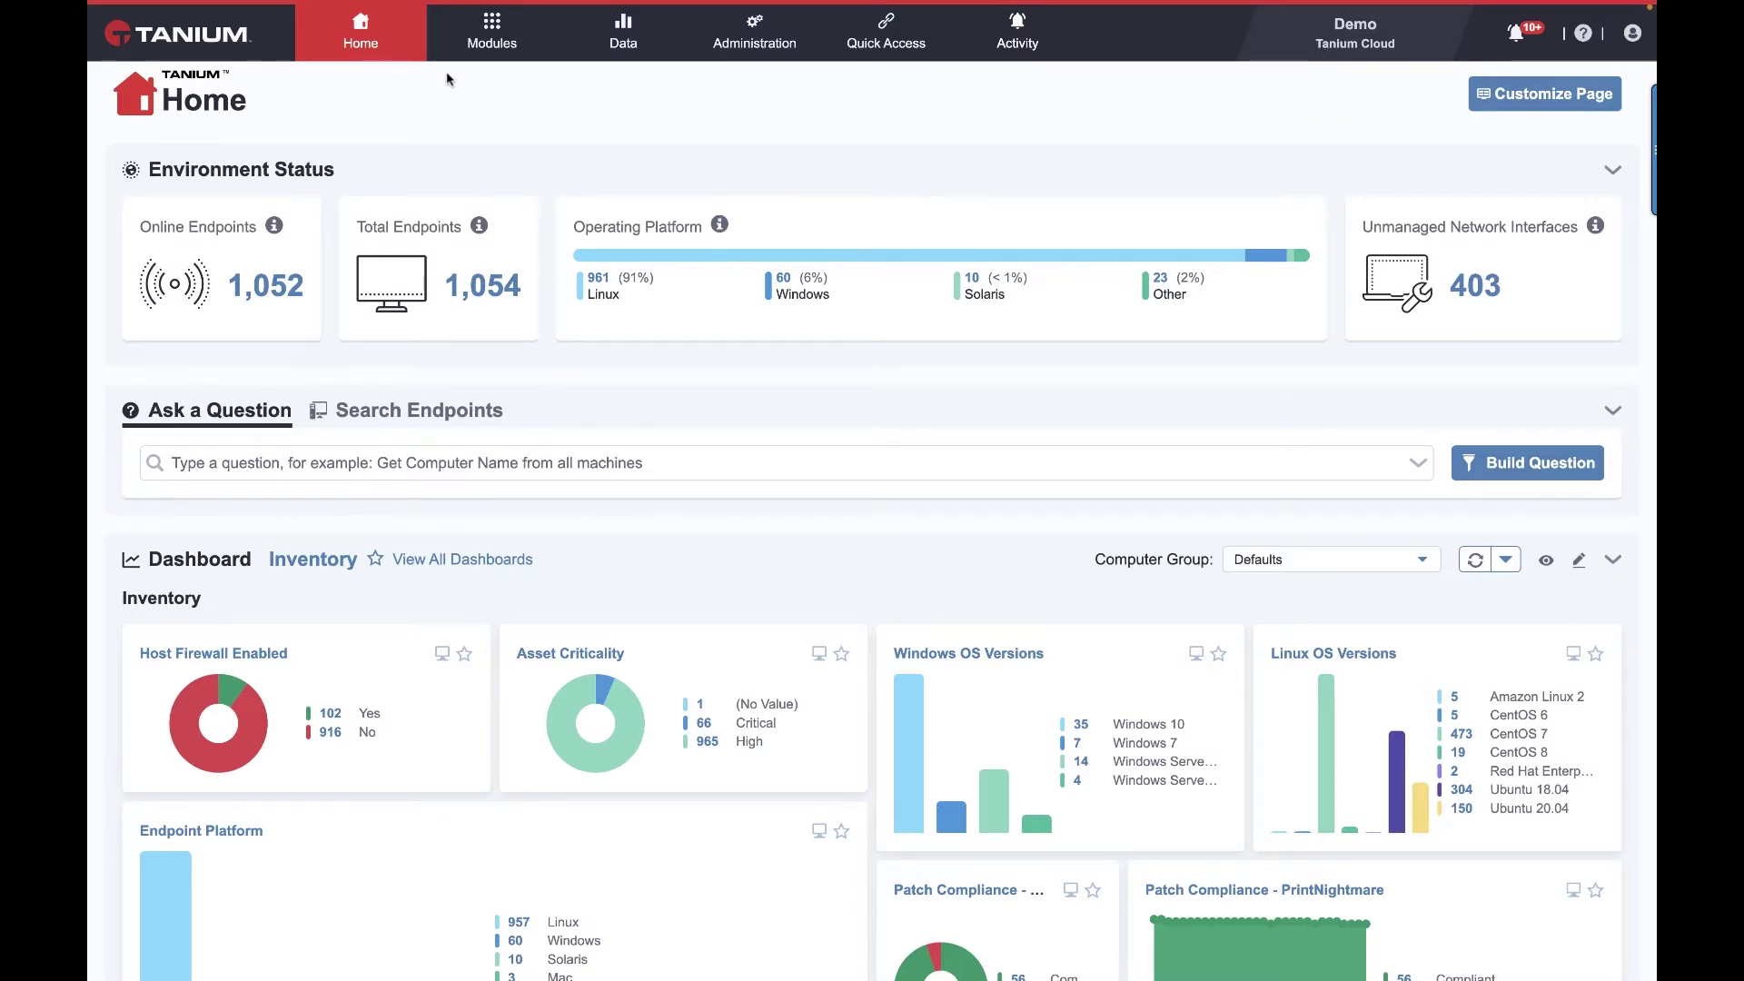
Open the Benchmark overview from the modules list.
left_click(478, 56)
mouse_move(497, 188)
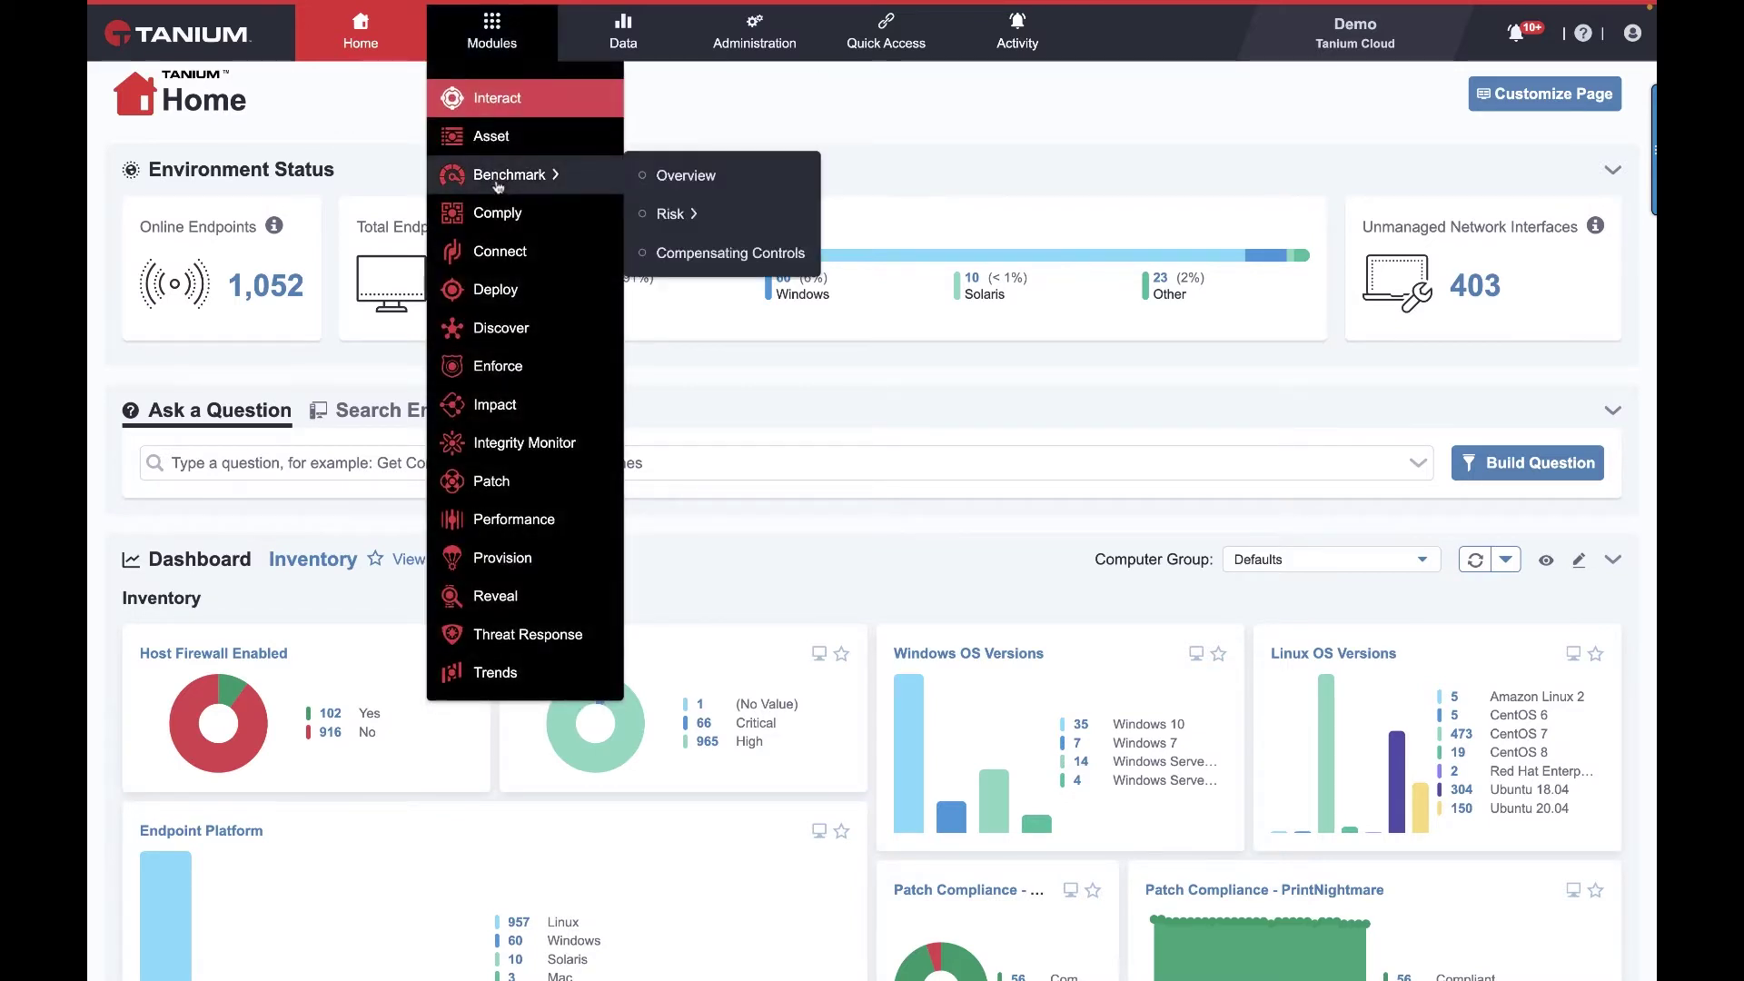
left_click(678, 176)
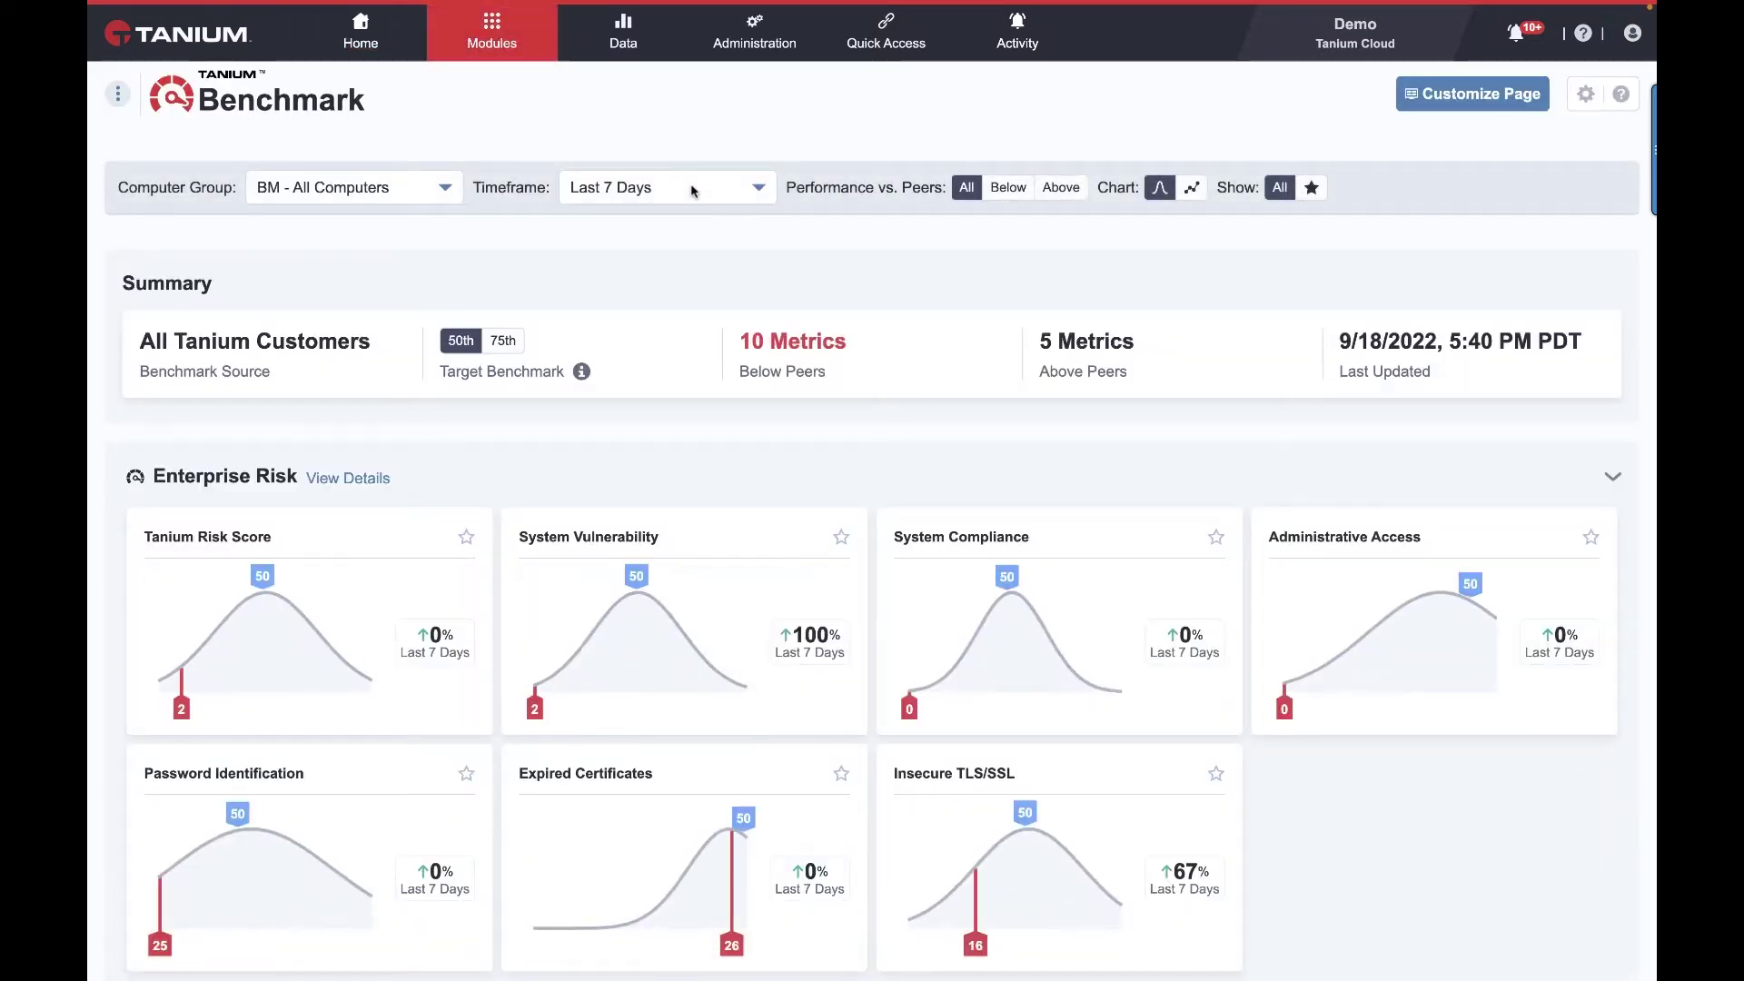
Scroll through the Enterprise Risk, Security and Operations percentile charts against the benchmark of 50.
scroll(691, 191, "down", 1)
scroll(691, 190, "down", 7)
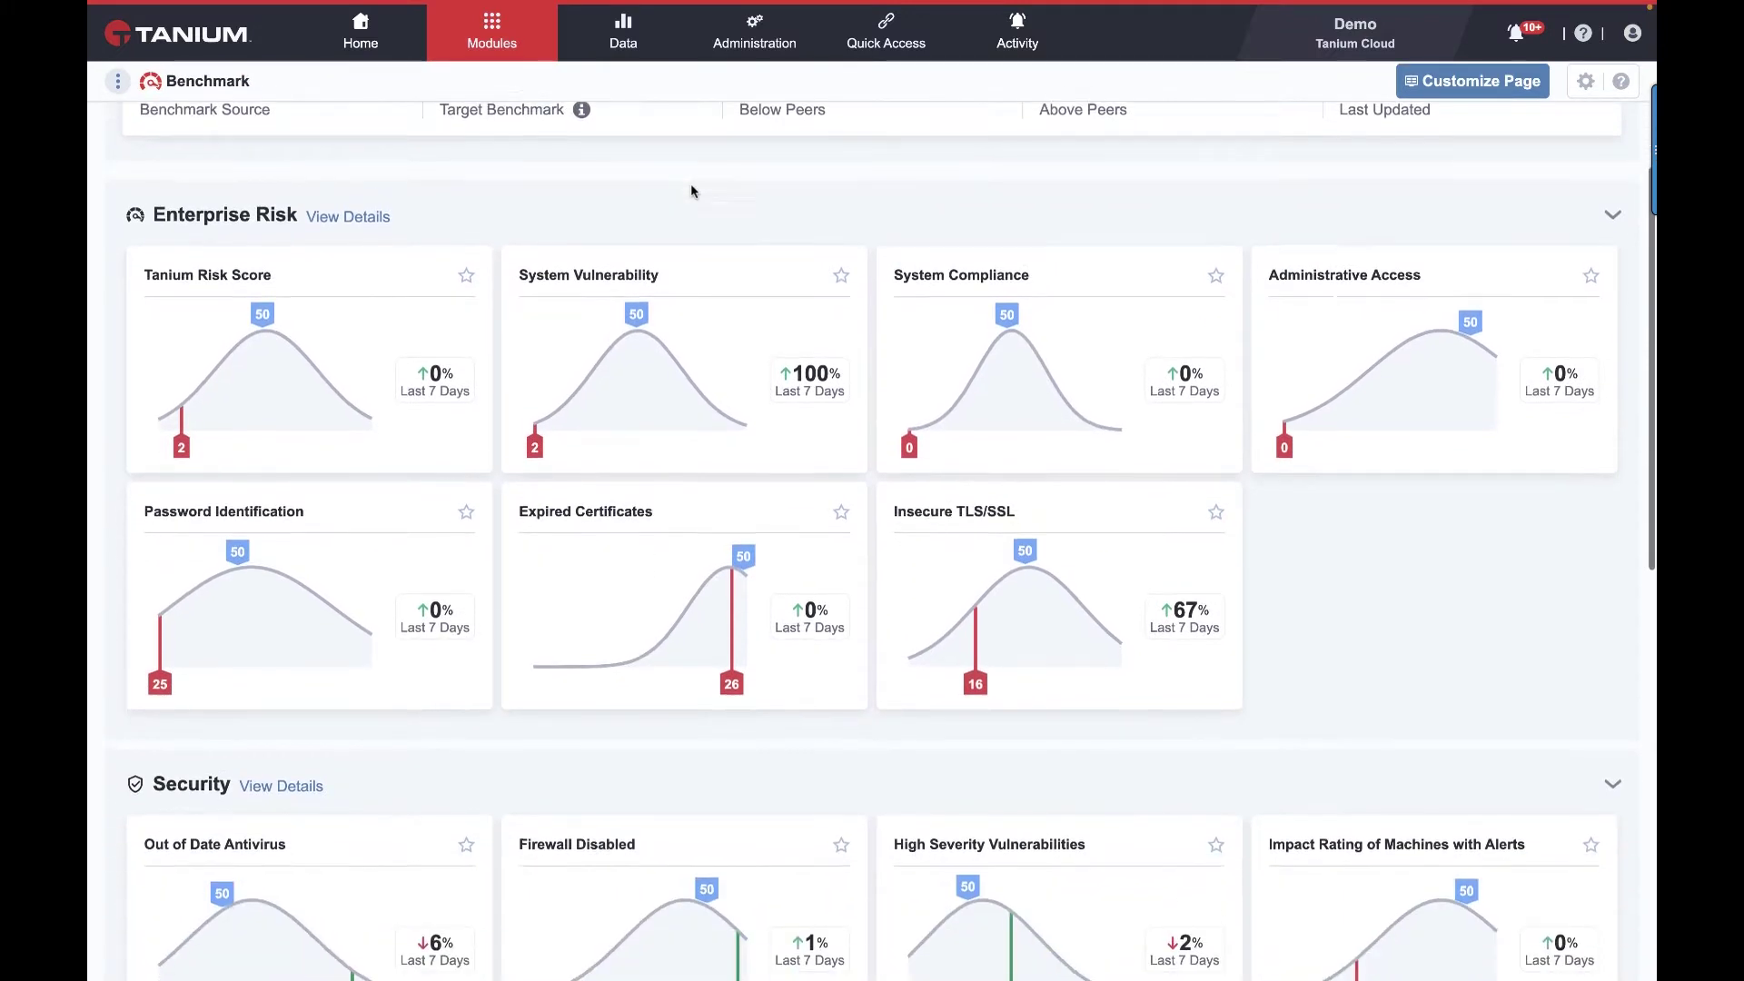
scroll(691, 190, "down", 2)
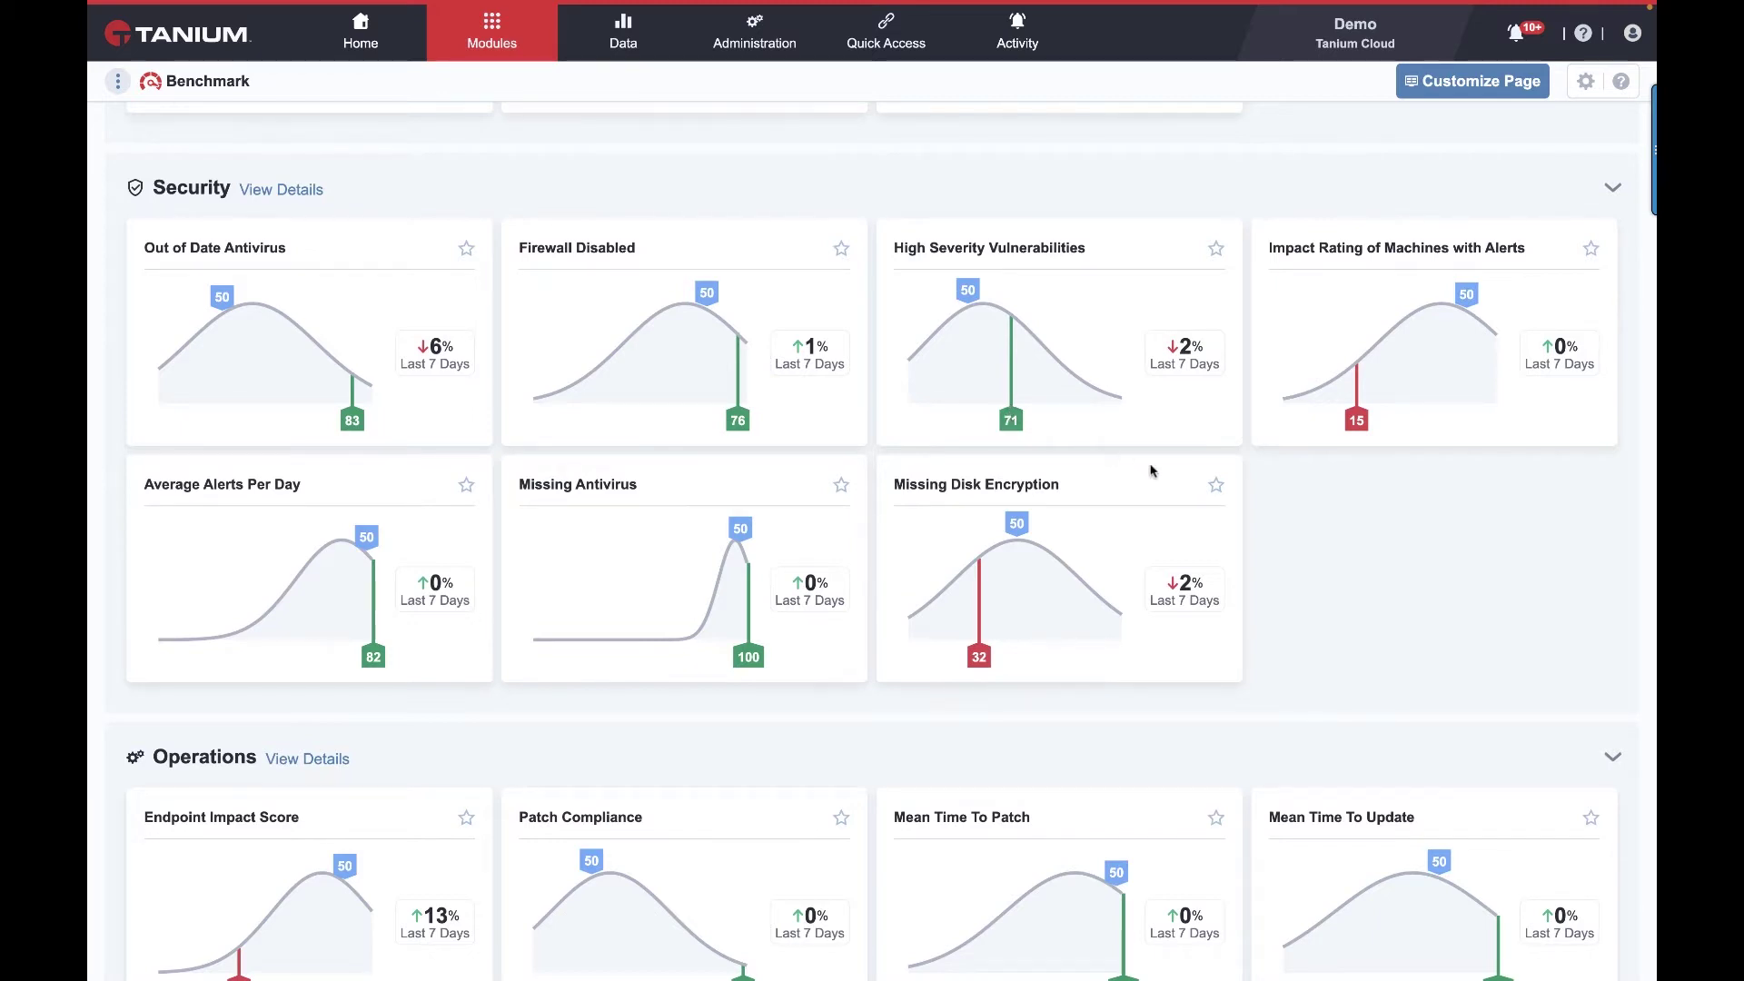
scroll(1151, 470, "up", 2)
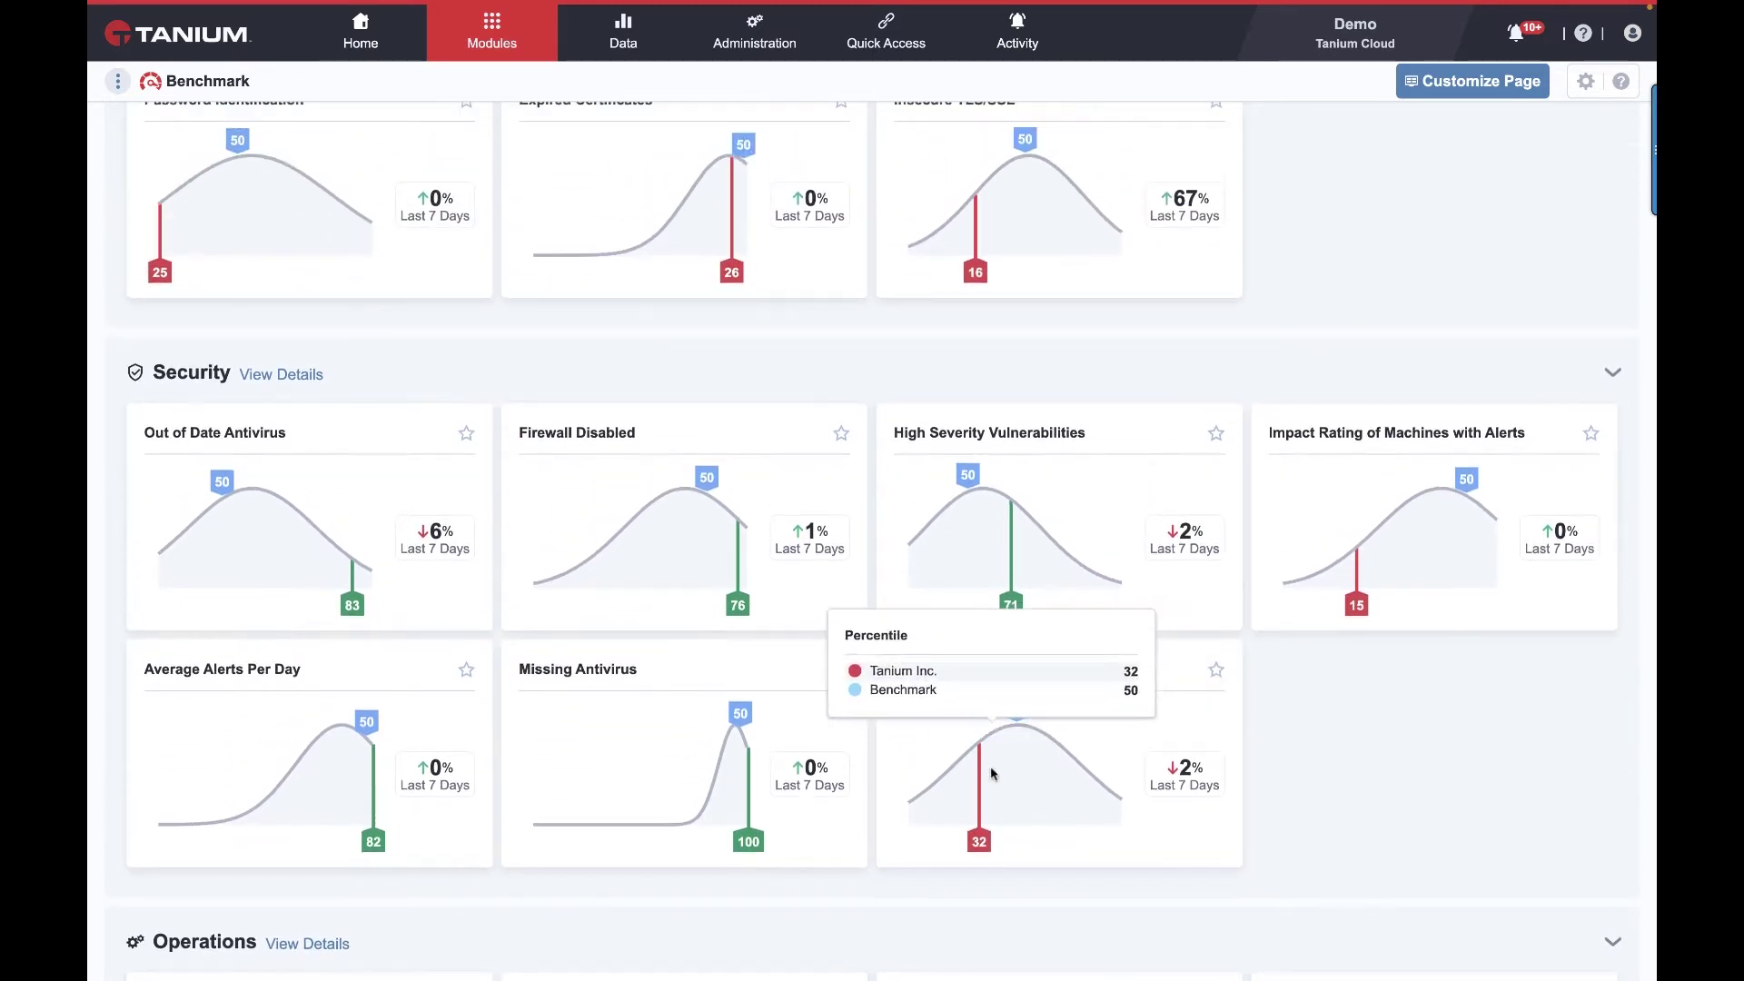
scroll(990, 766, "up", 3)
scroll(999, 765, "up", 2)
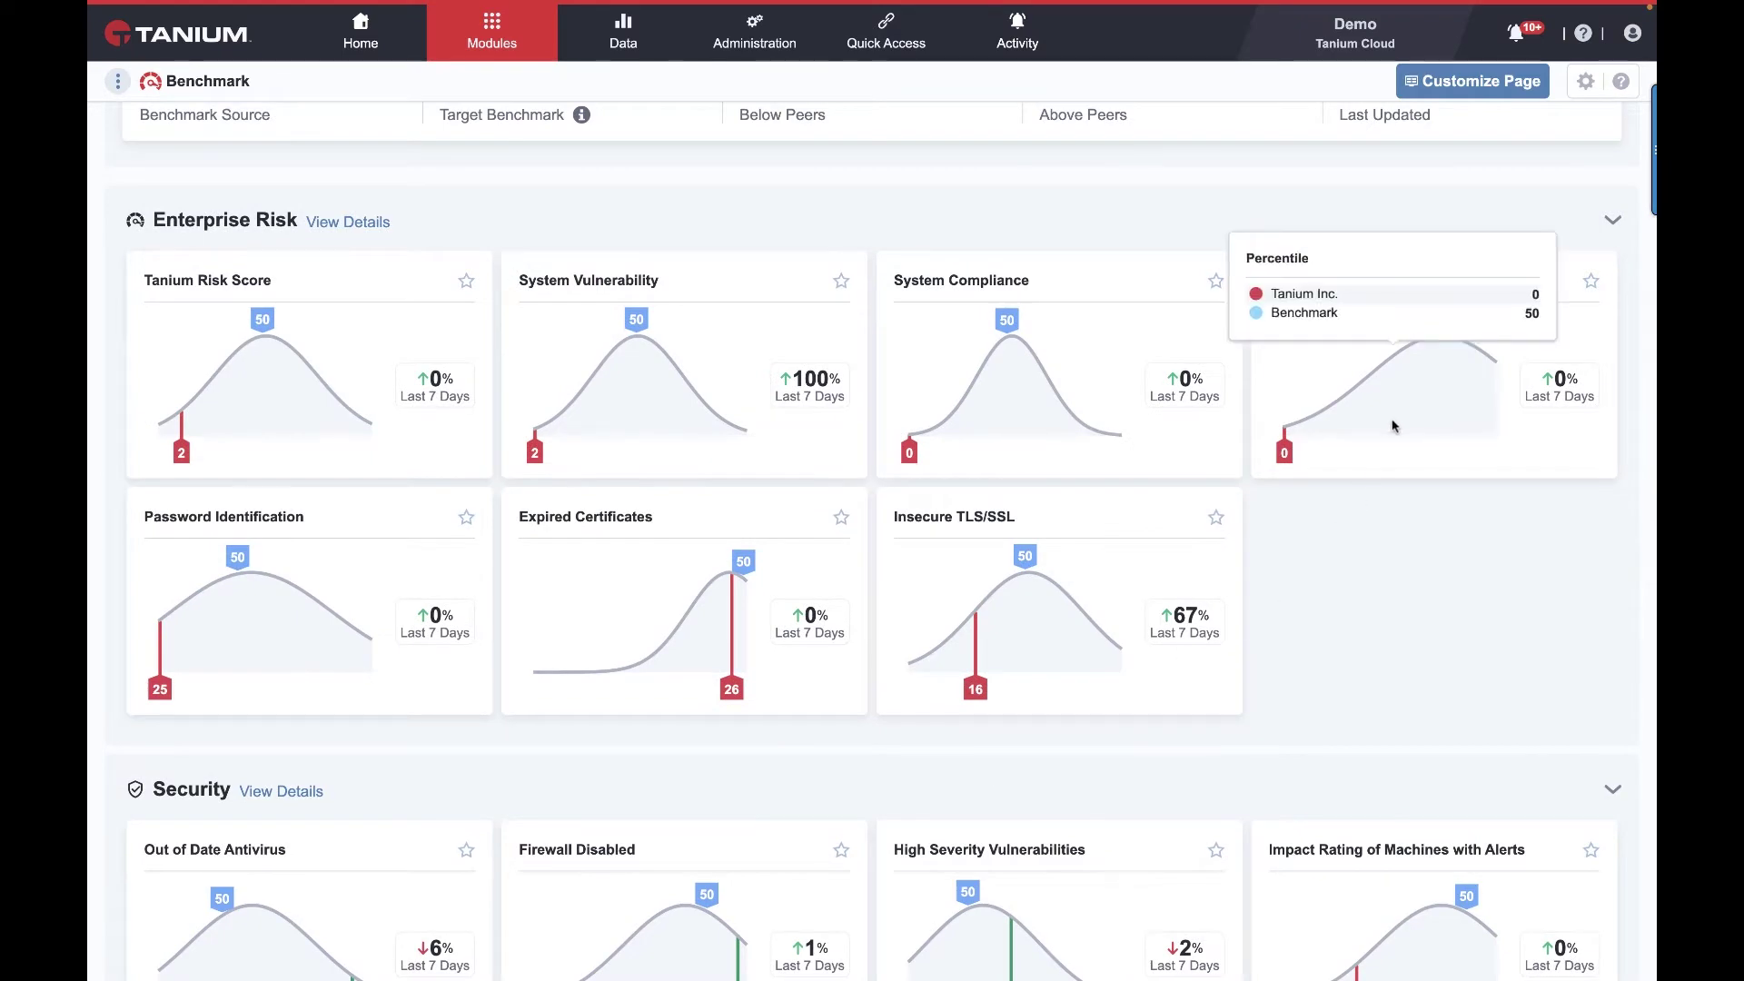
scroll(1390, 421, "down", 7)
scroll(1392, 424, "up", 1)
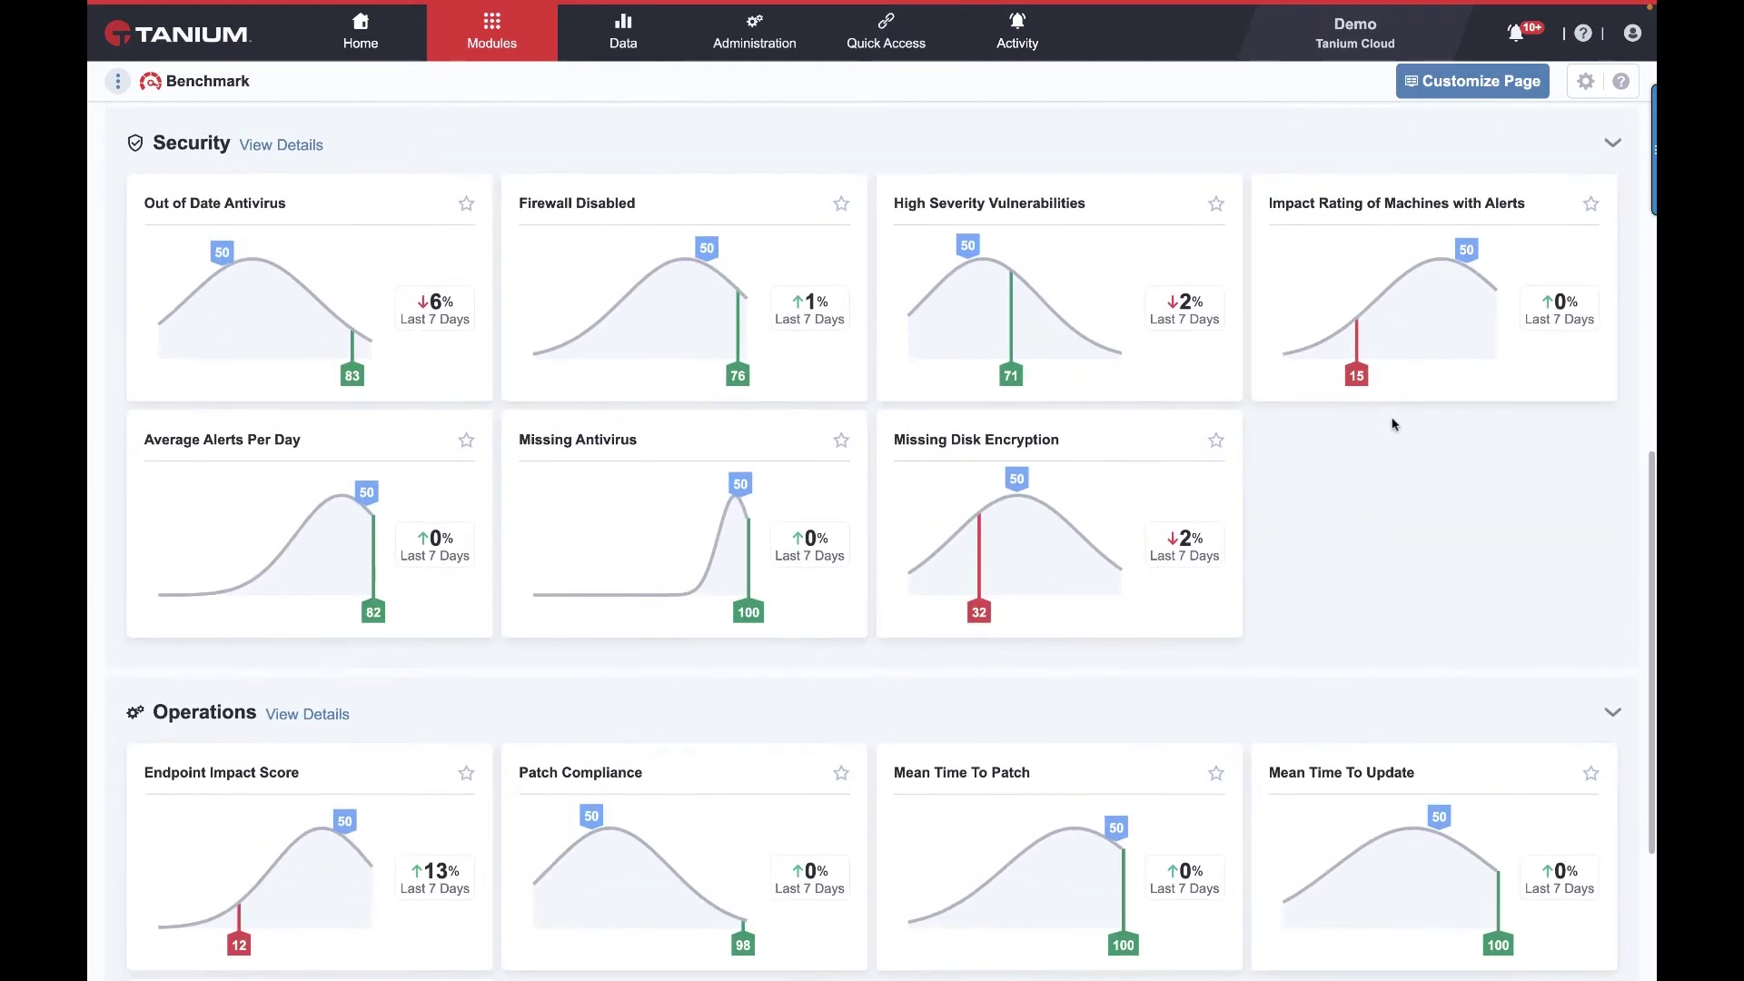
mouse_move(1395, 825)
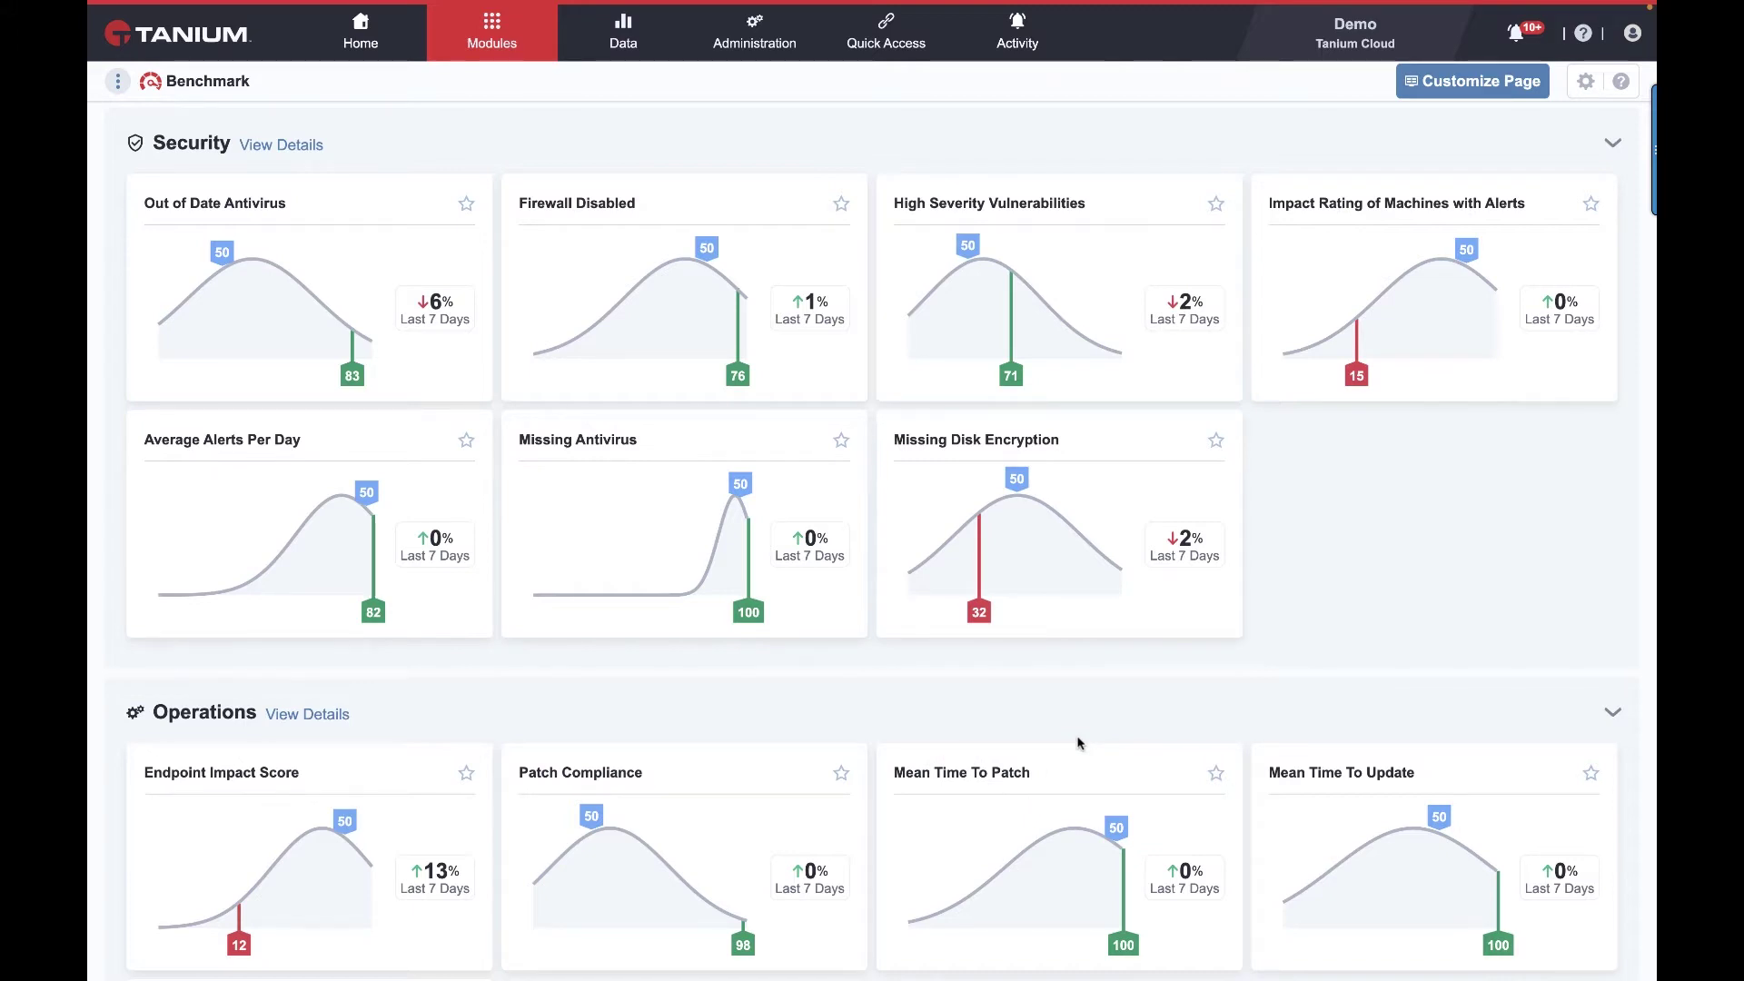
scroll(1171, 725, "up", 5)
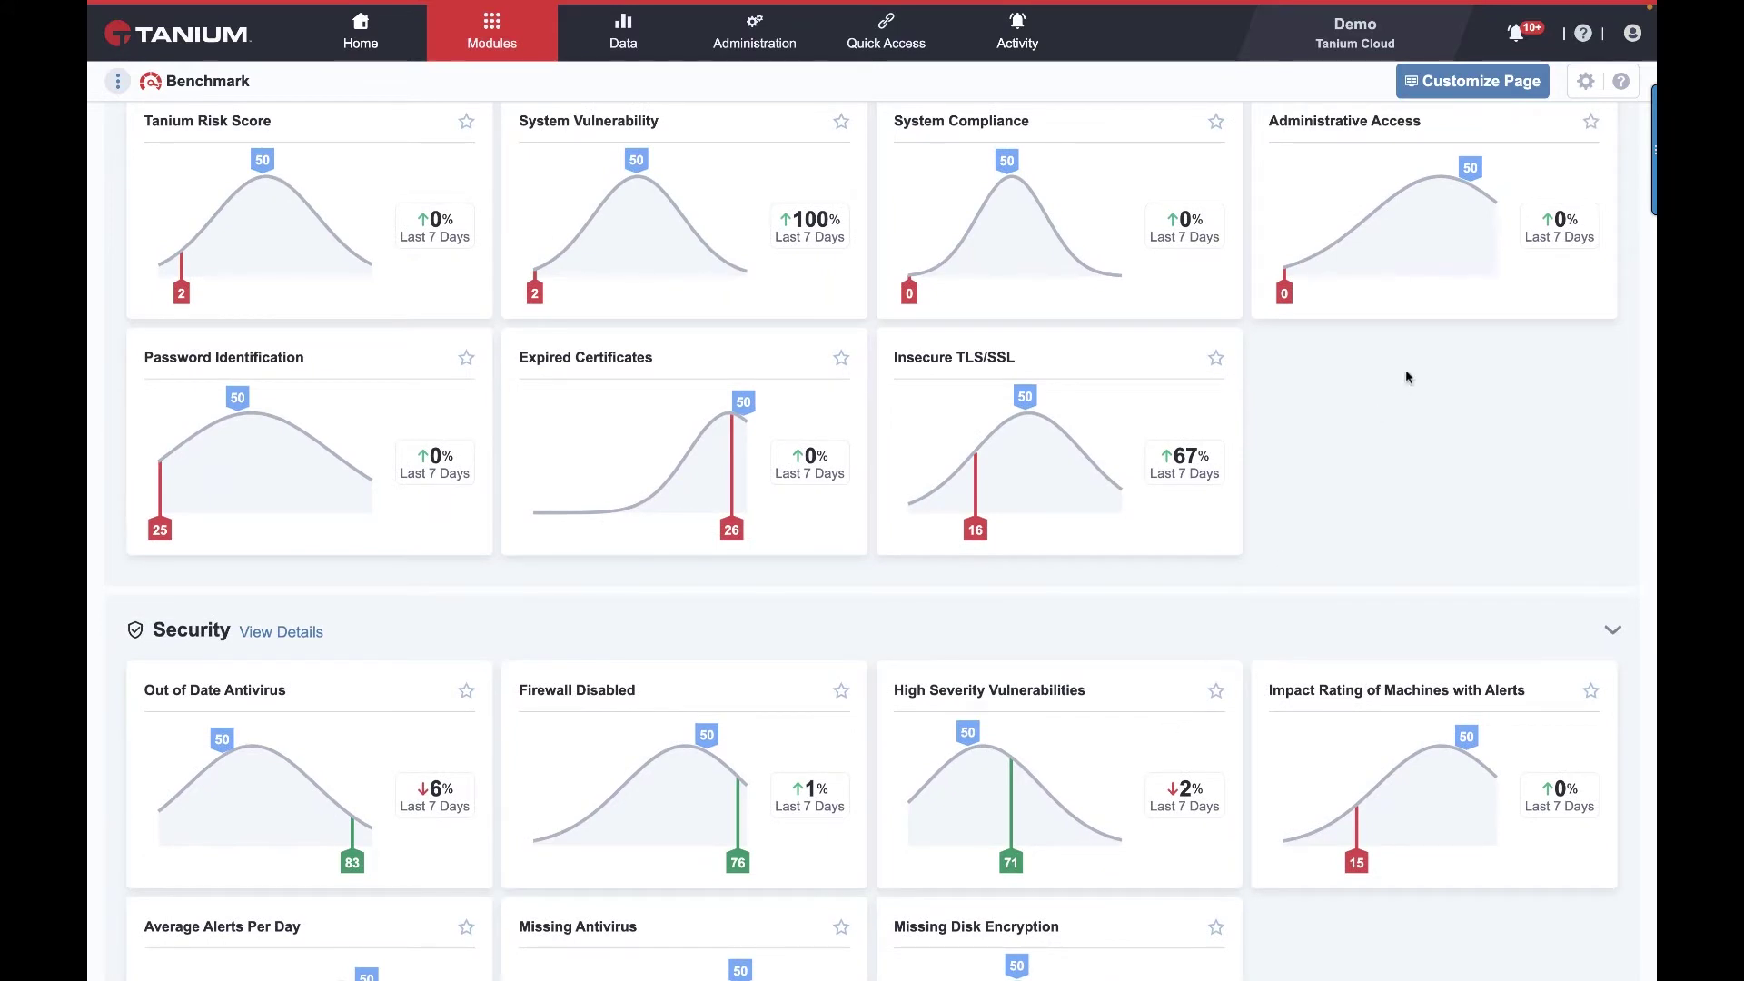
mouse_move(1363, 251)
scroll(1346, 252, "down", 1)
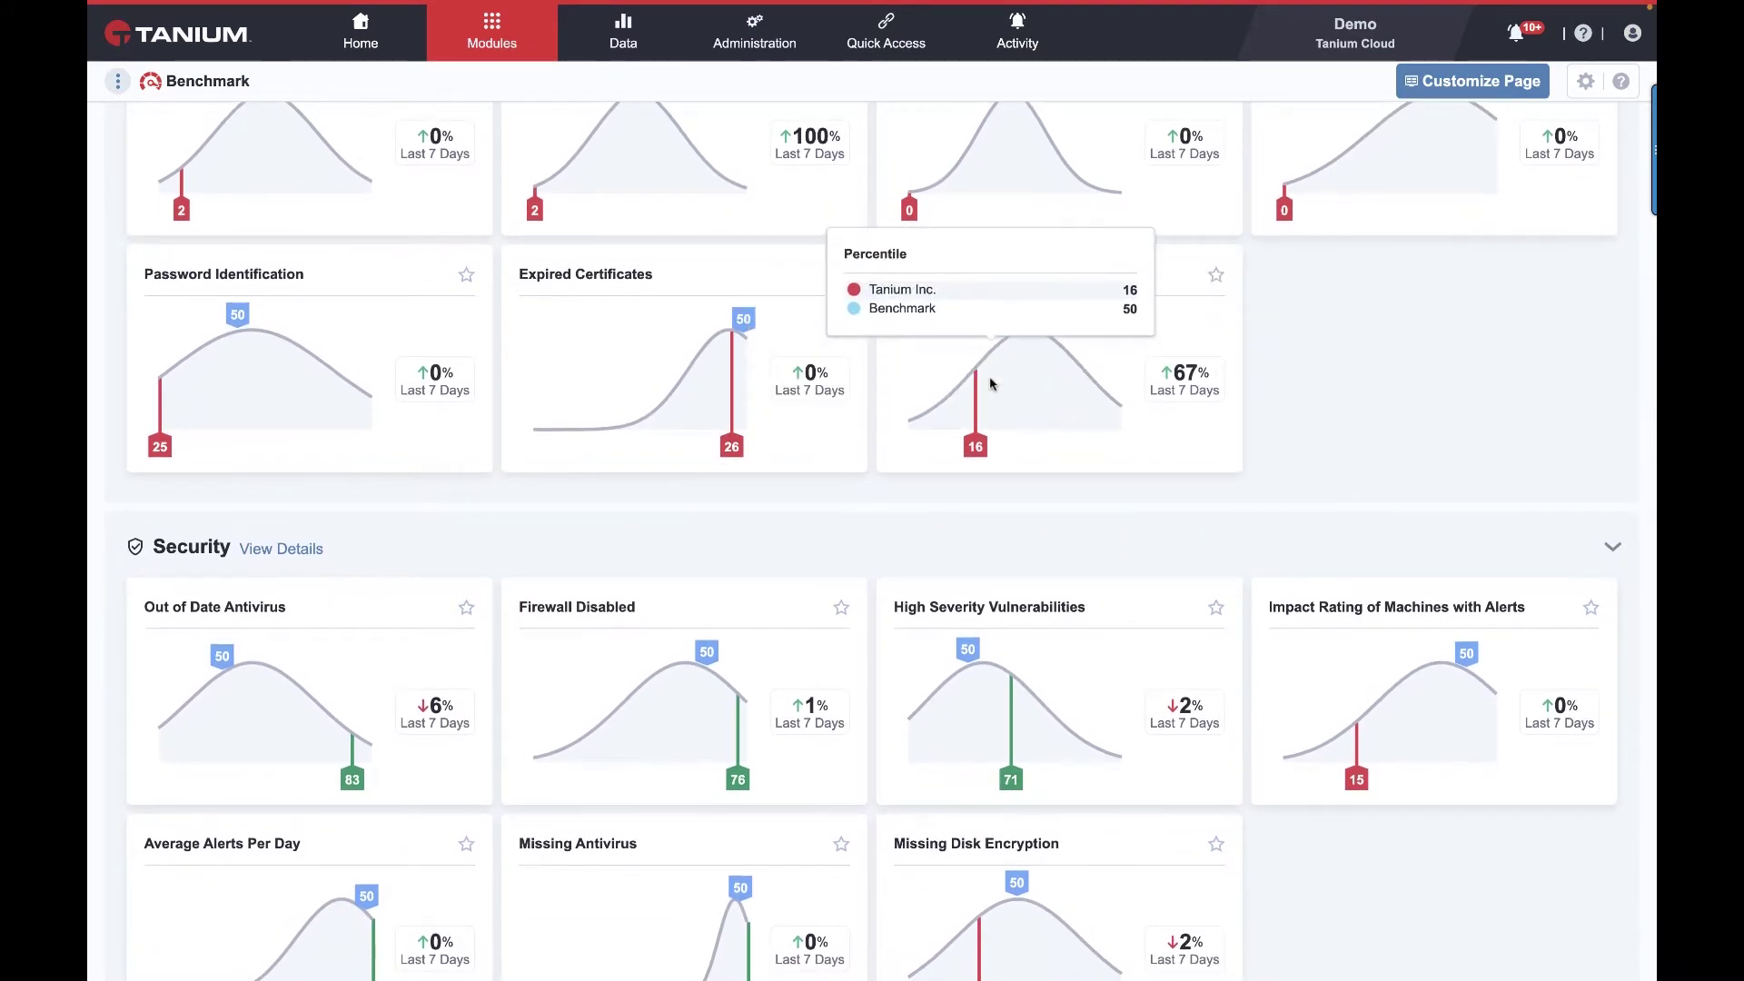
mouse_move(625, 369)
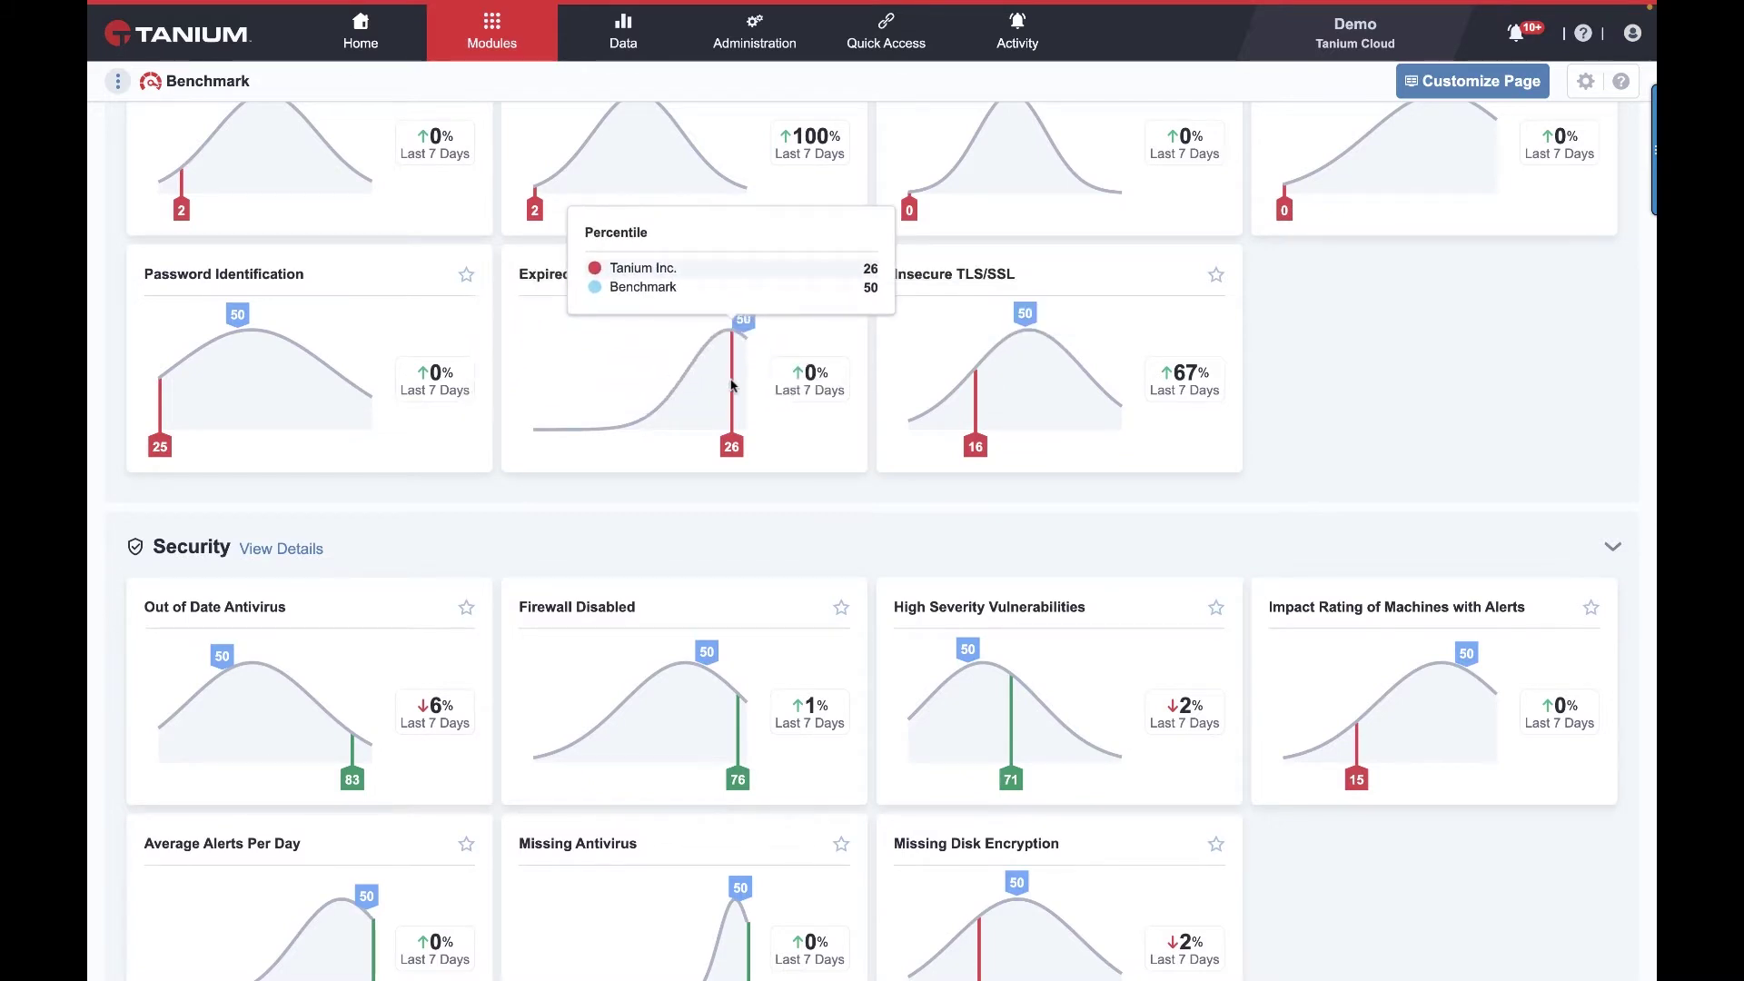
scroll(732, 385, "down", 4)
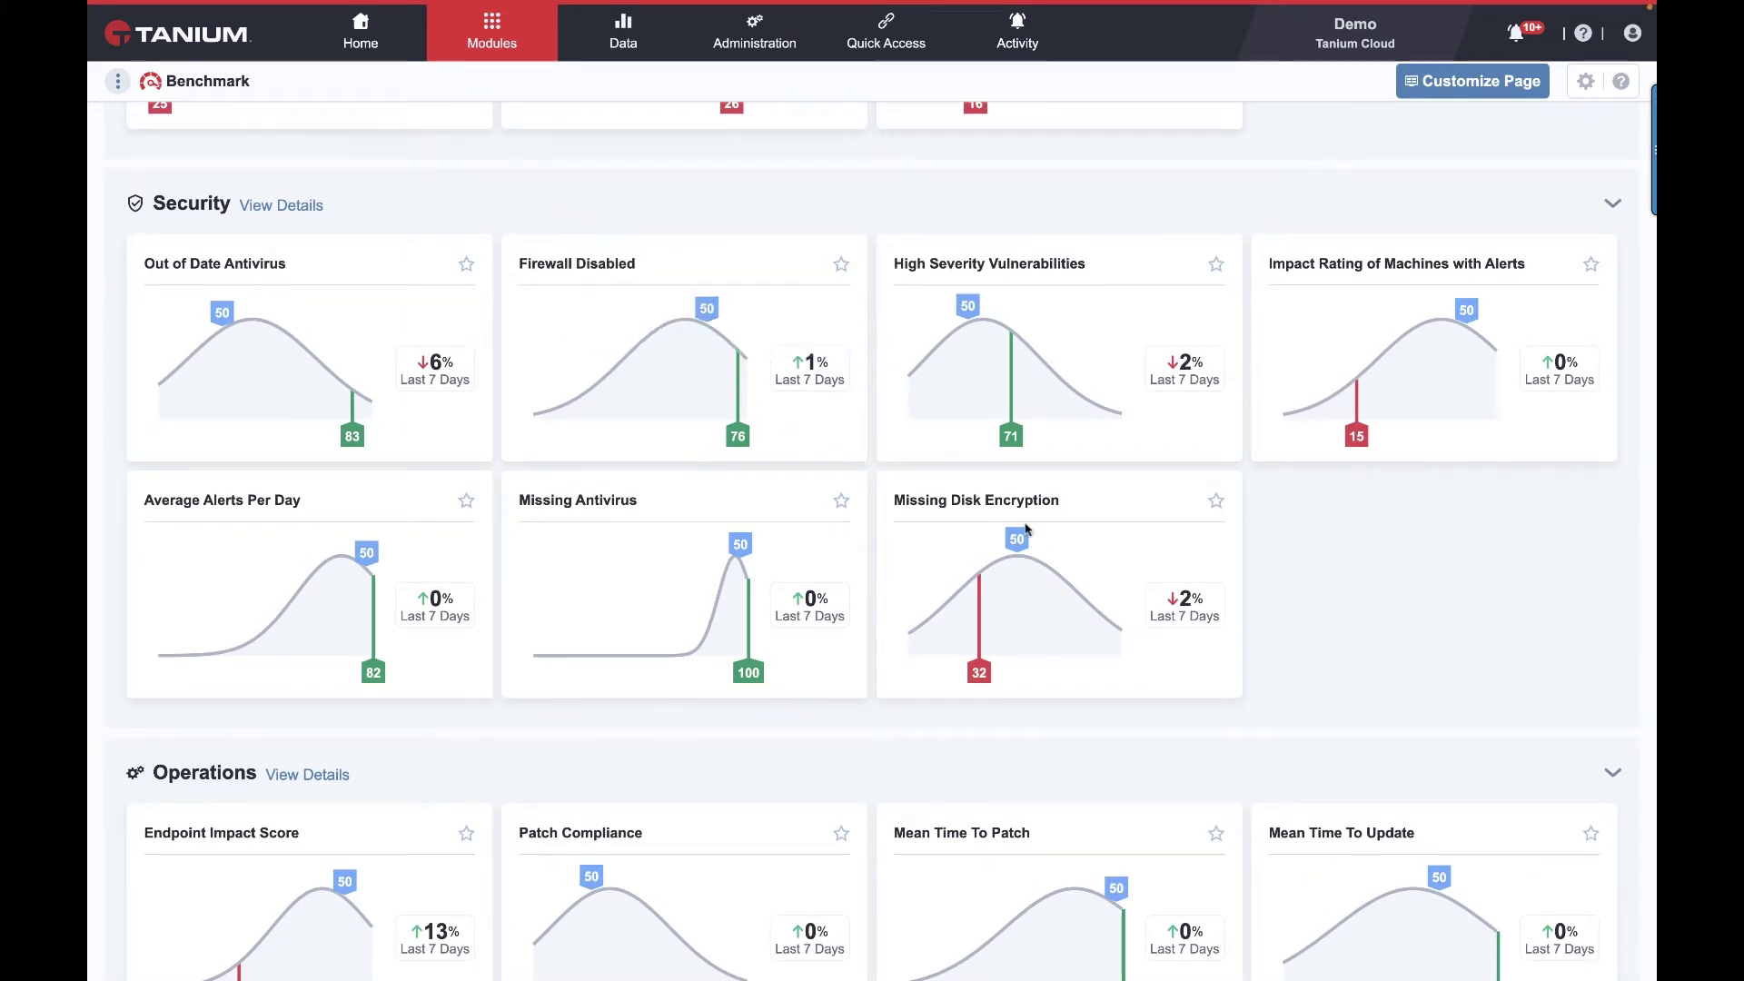
mouse_move(1026, 558)
mouse_move(986, 377)
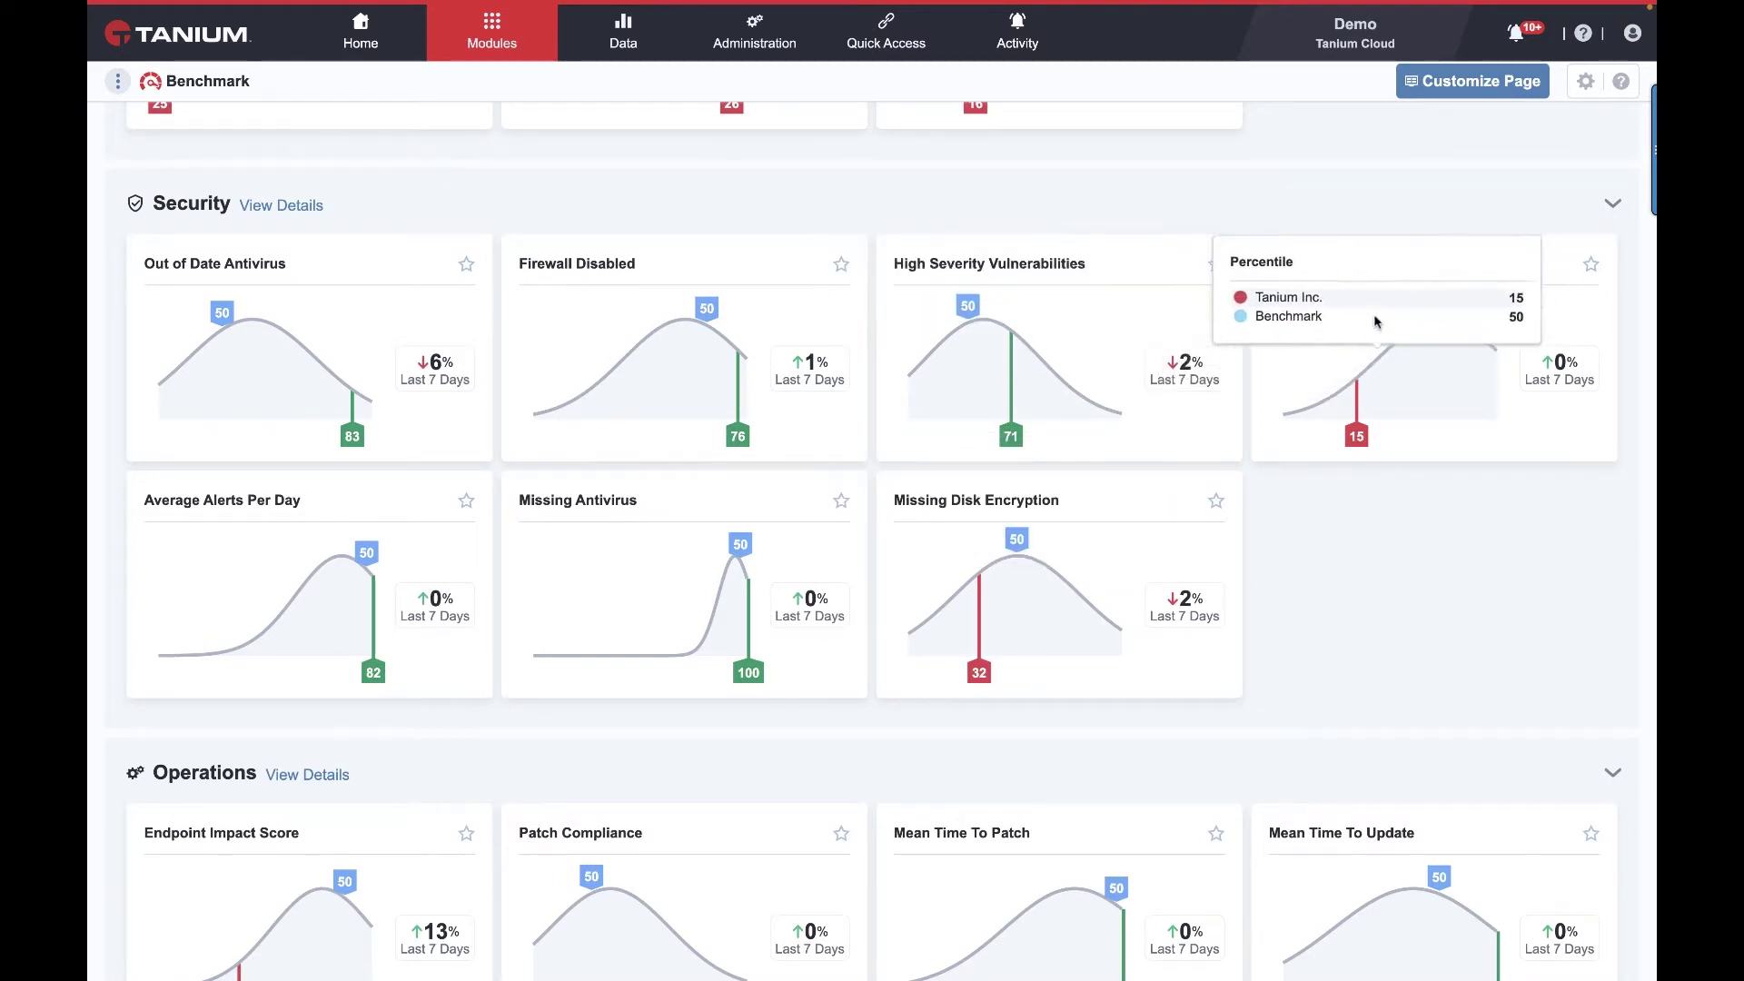
mouse_move(1439, 322)
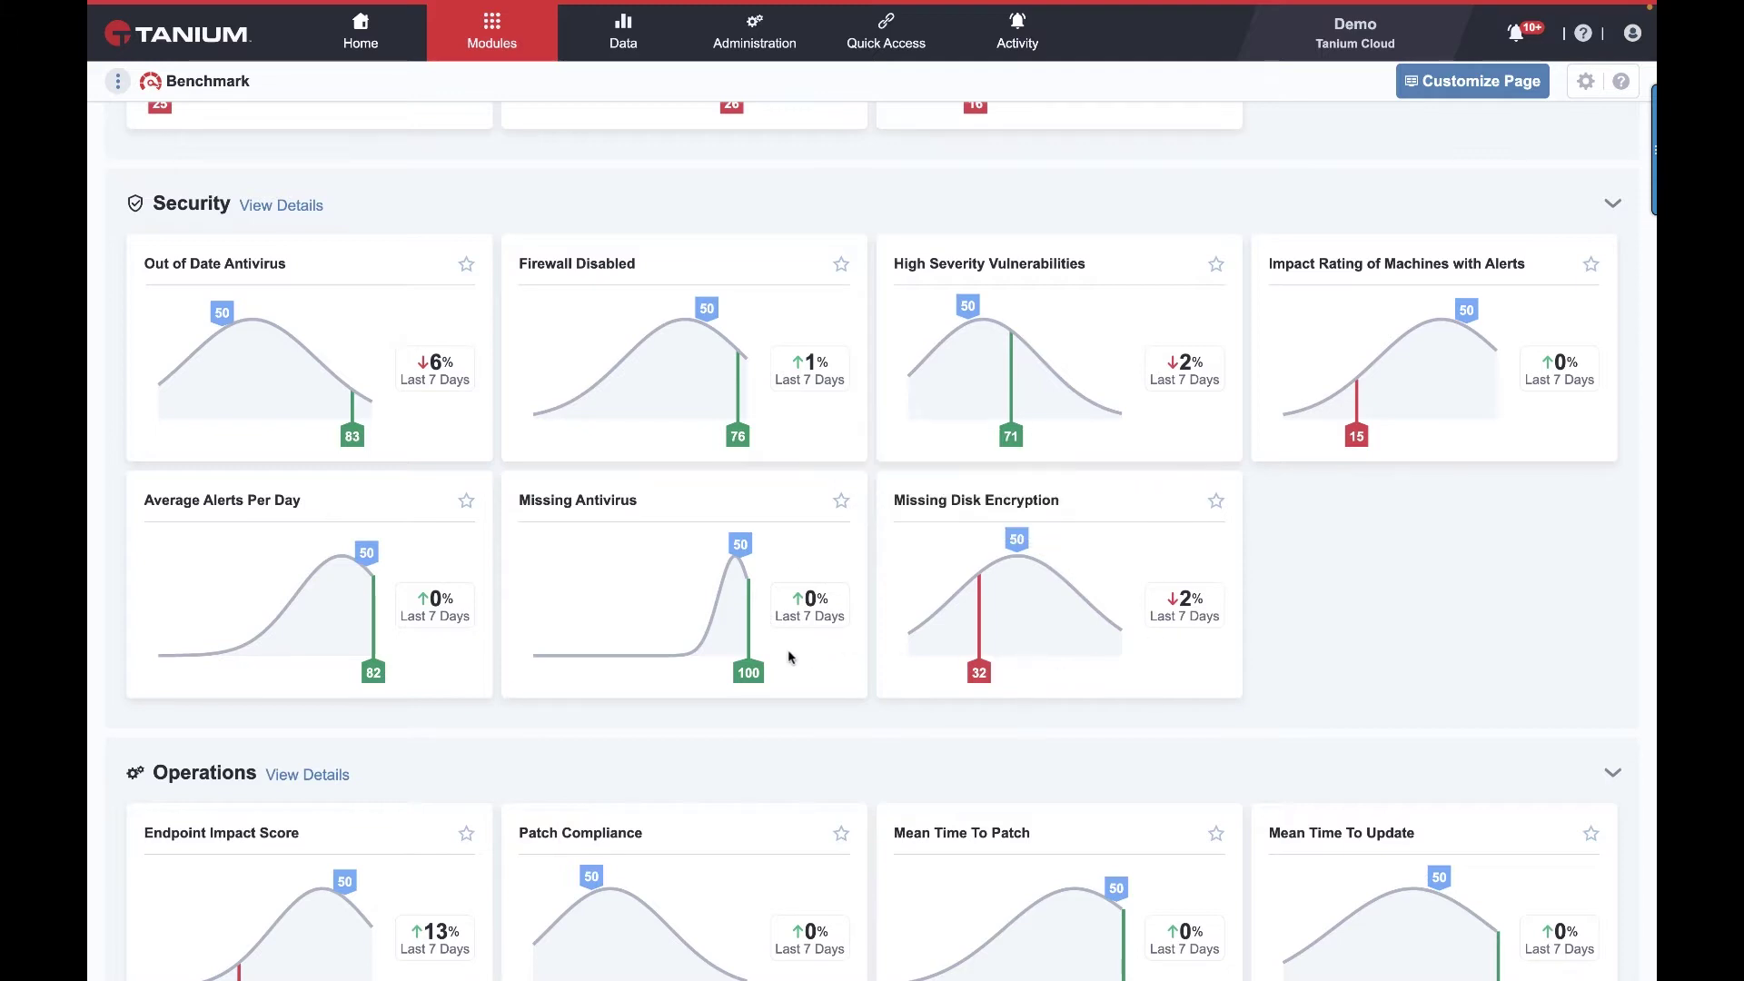
mouse_move(724, 575)
scroll(933, 625, "up", 4)
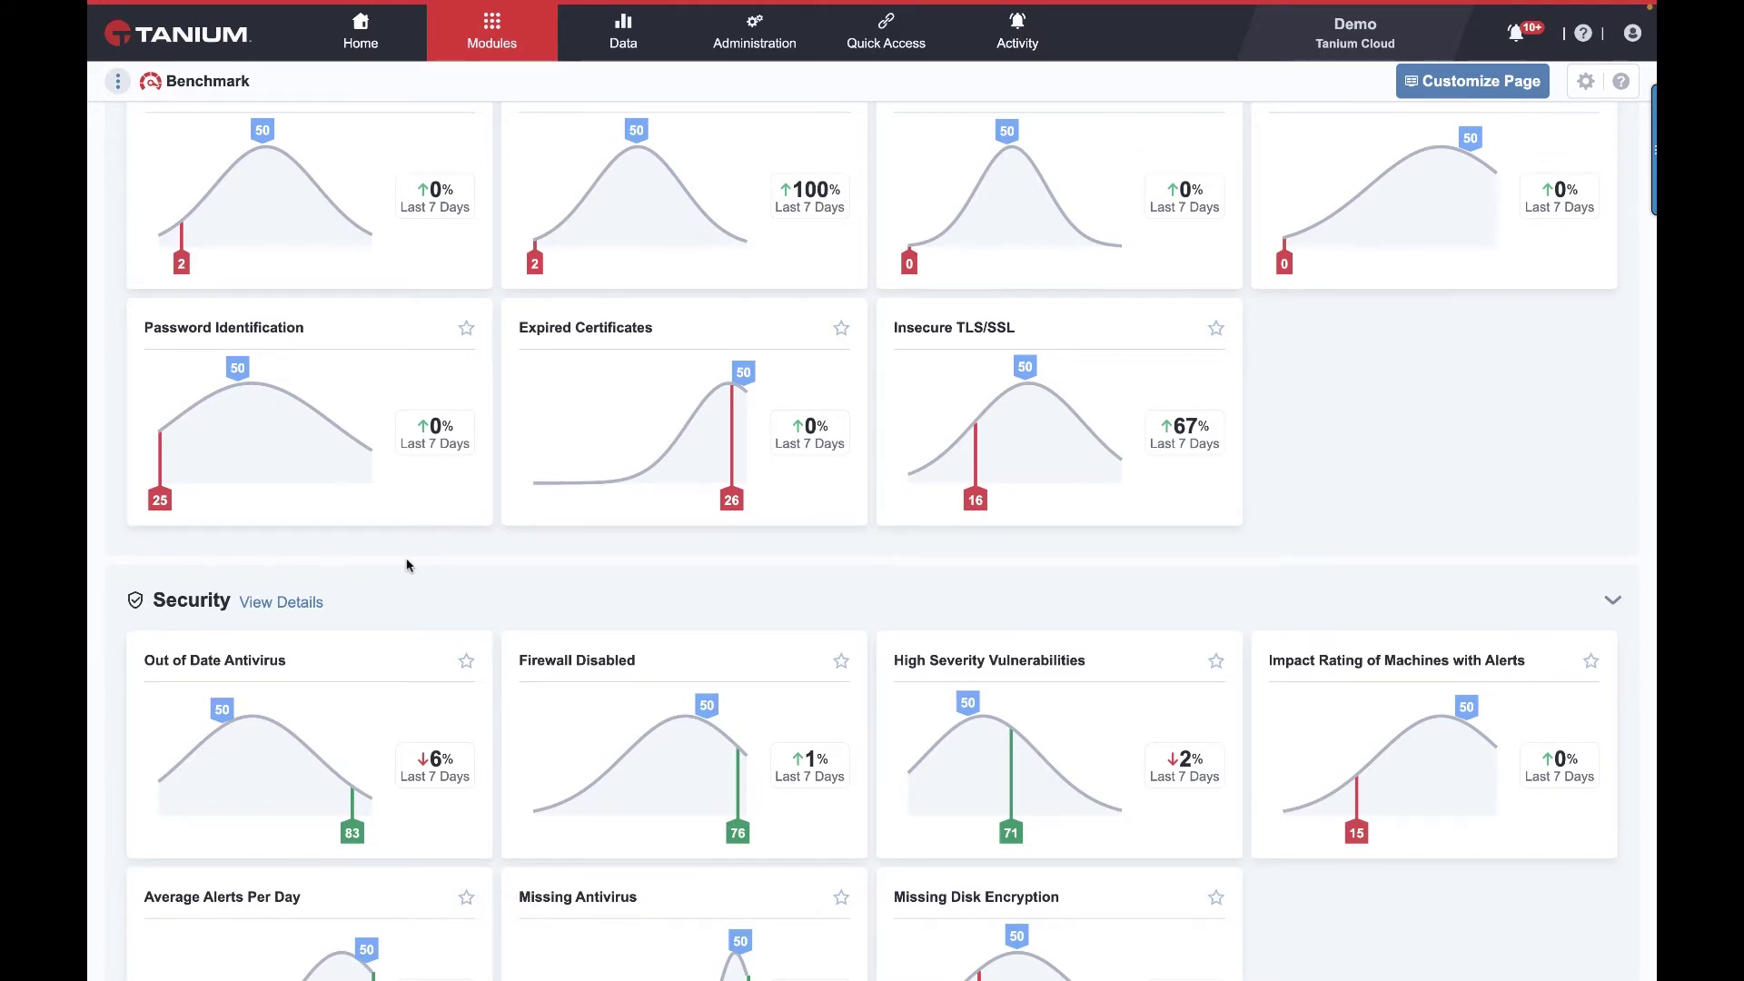
scroll(1011, 238, "up", 2)
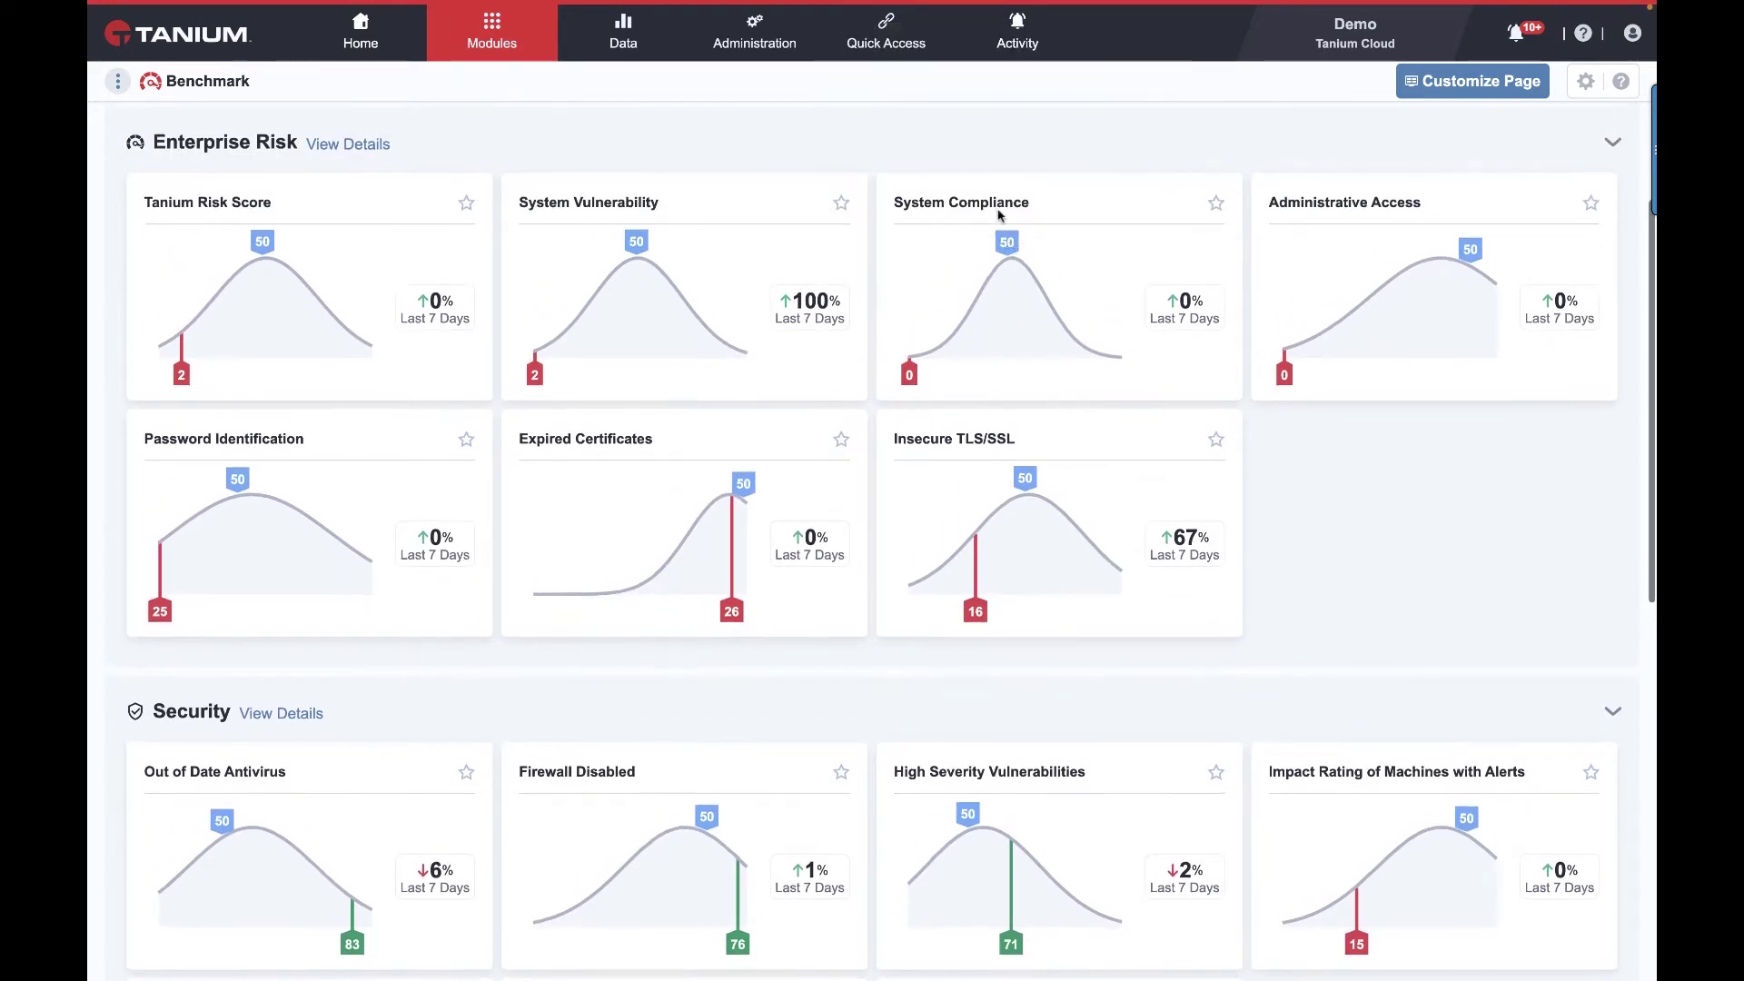
scroll(1012, 384, "down", 6)
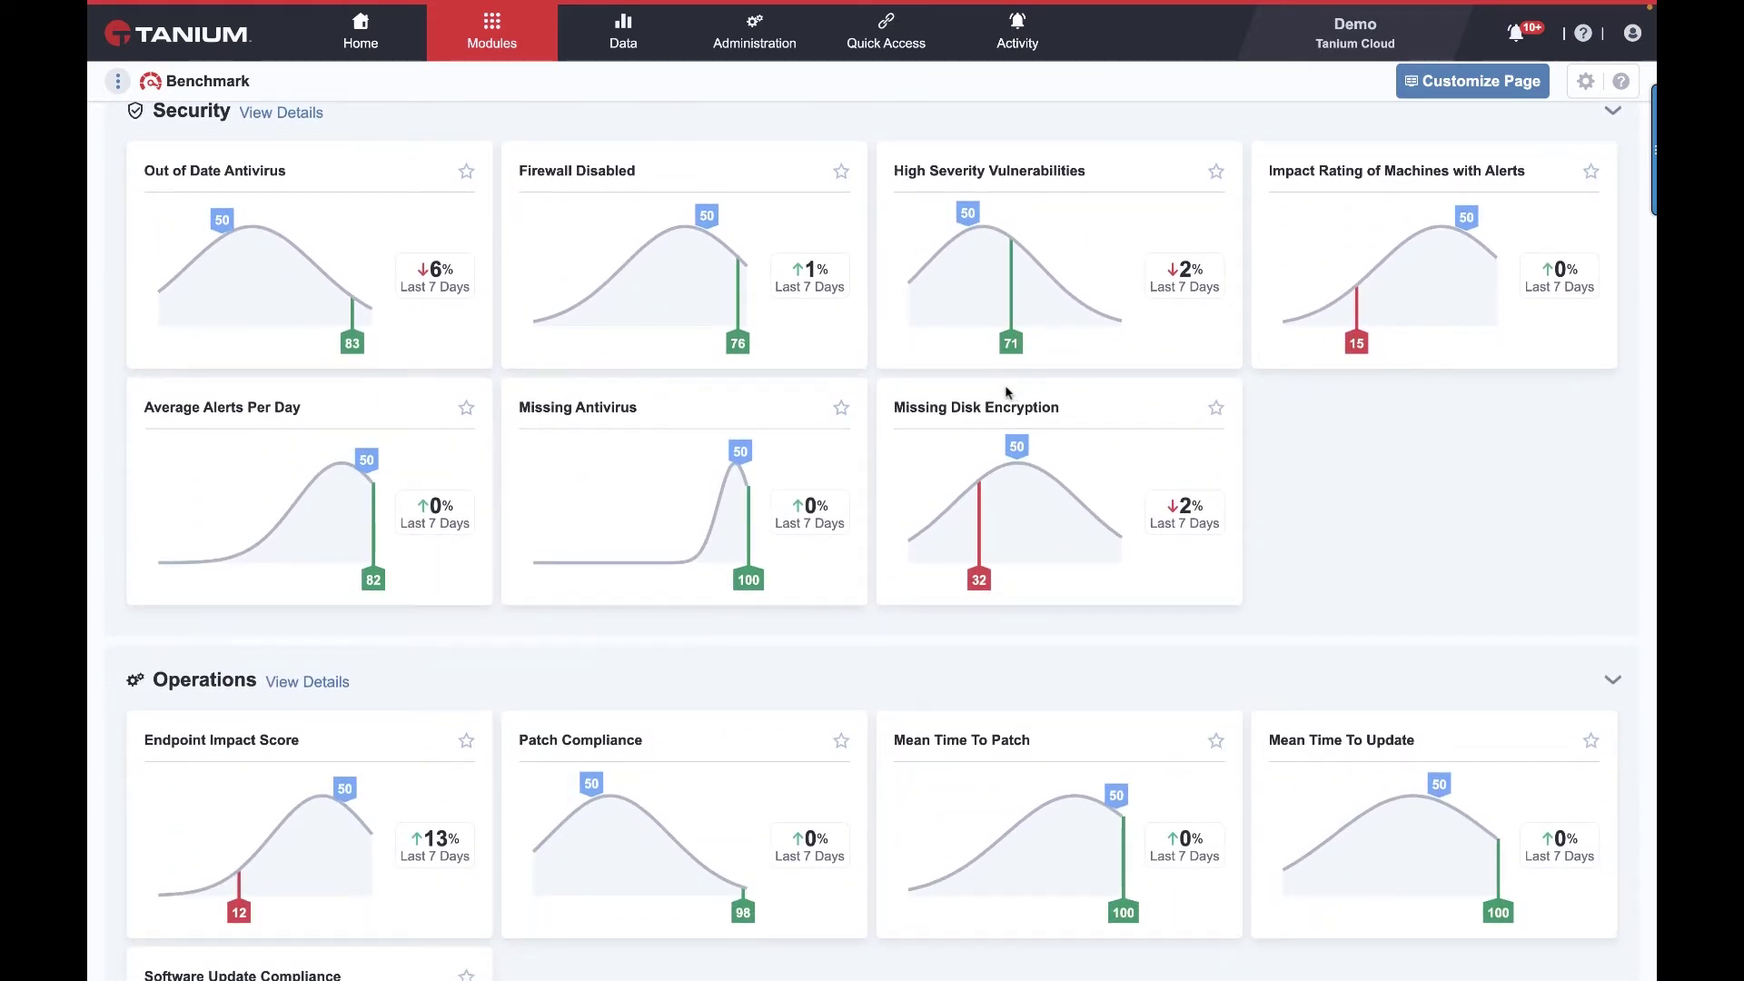
mouse_move(1016, 483)
scroll(989, 599, "down", 3)
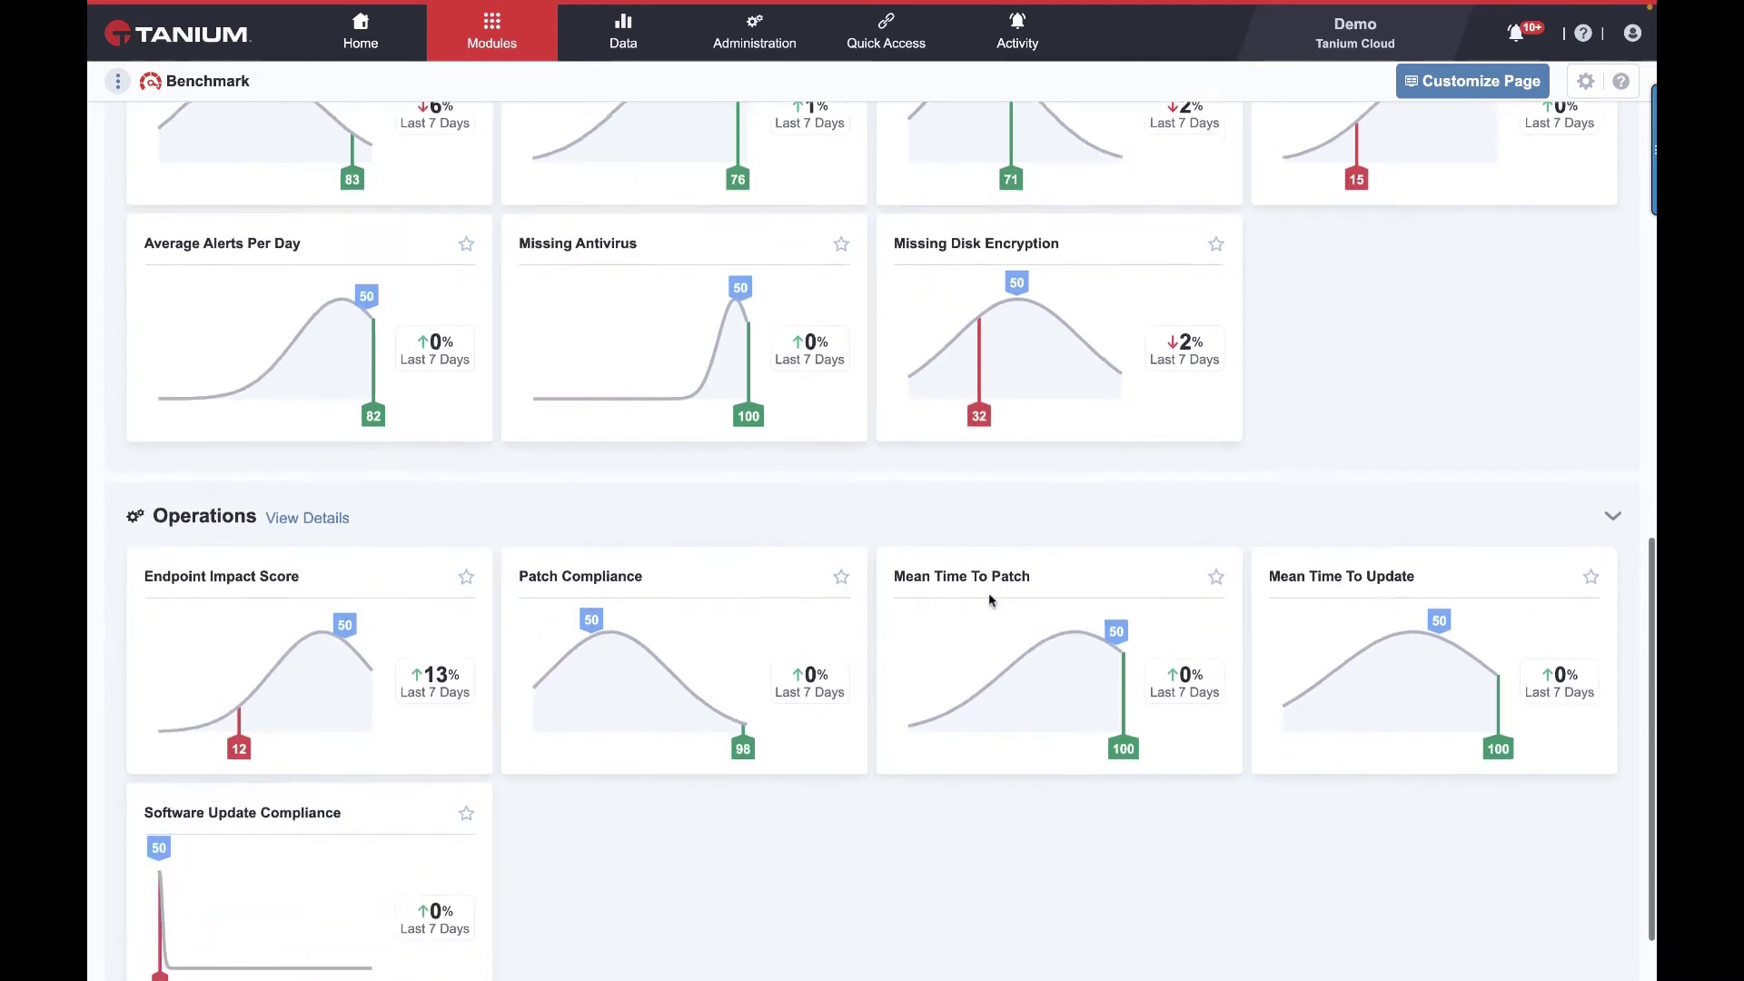
scroll(990, 600, "up", 8)
scroll(990, 599, "up", 3)
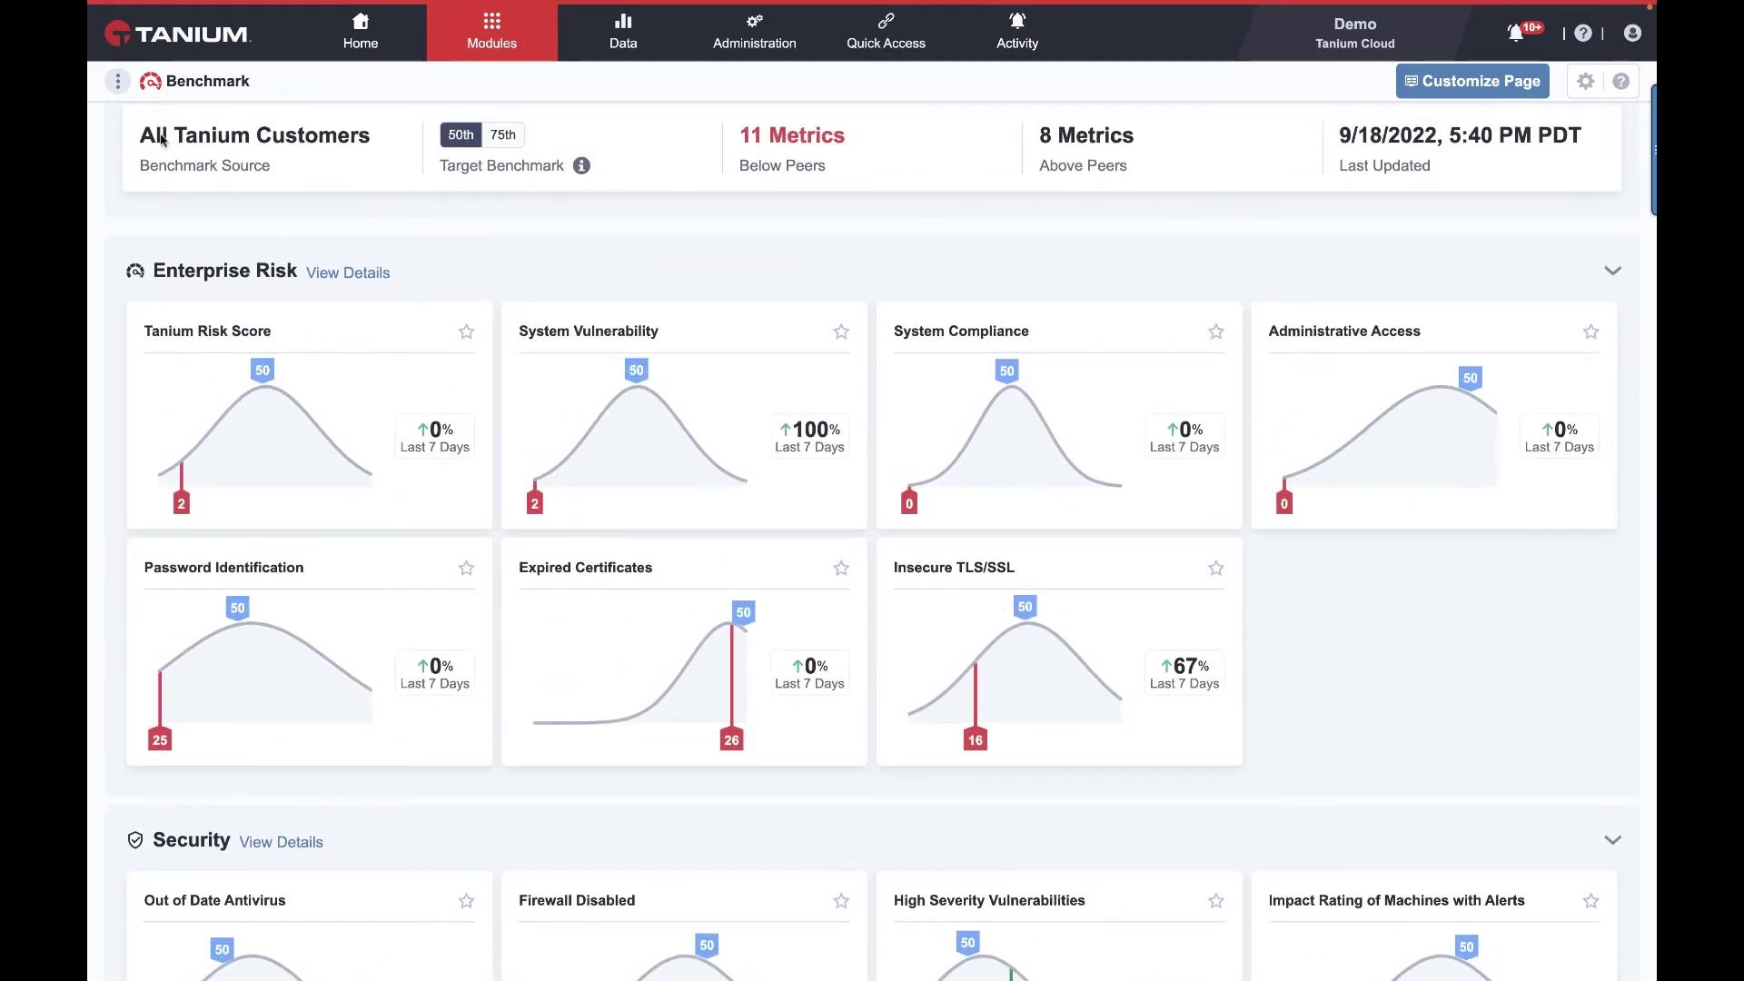
Go to the Tanium Risk Score page without choosing a computer group, and open Administrative Access.
left_click(117, 81)
left_click(150, 189)
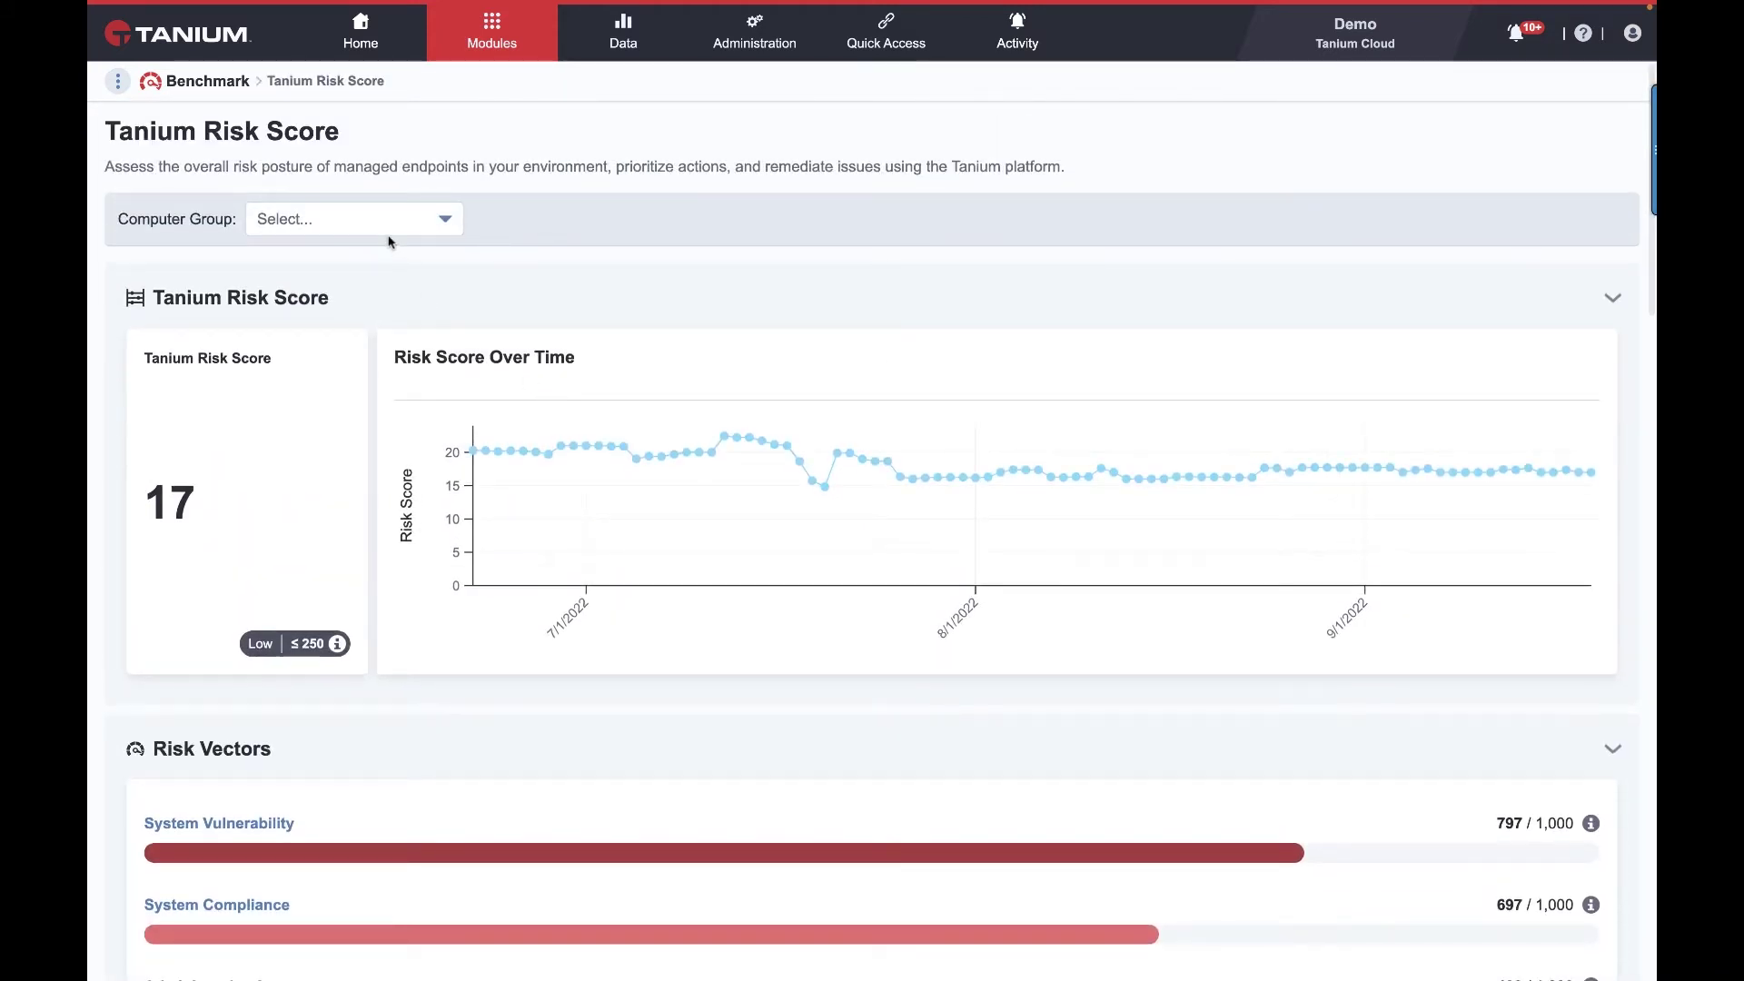
left_click(387, 220)
scroll(356, 482, "down", 10)
key("Escape")
scroll(515, 485, "down", 5)
scroll(514, 491, "up", 1)
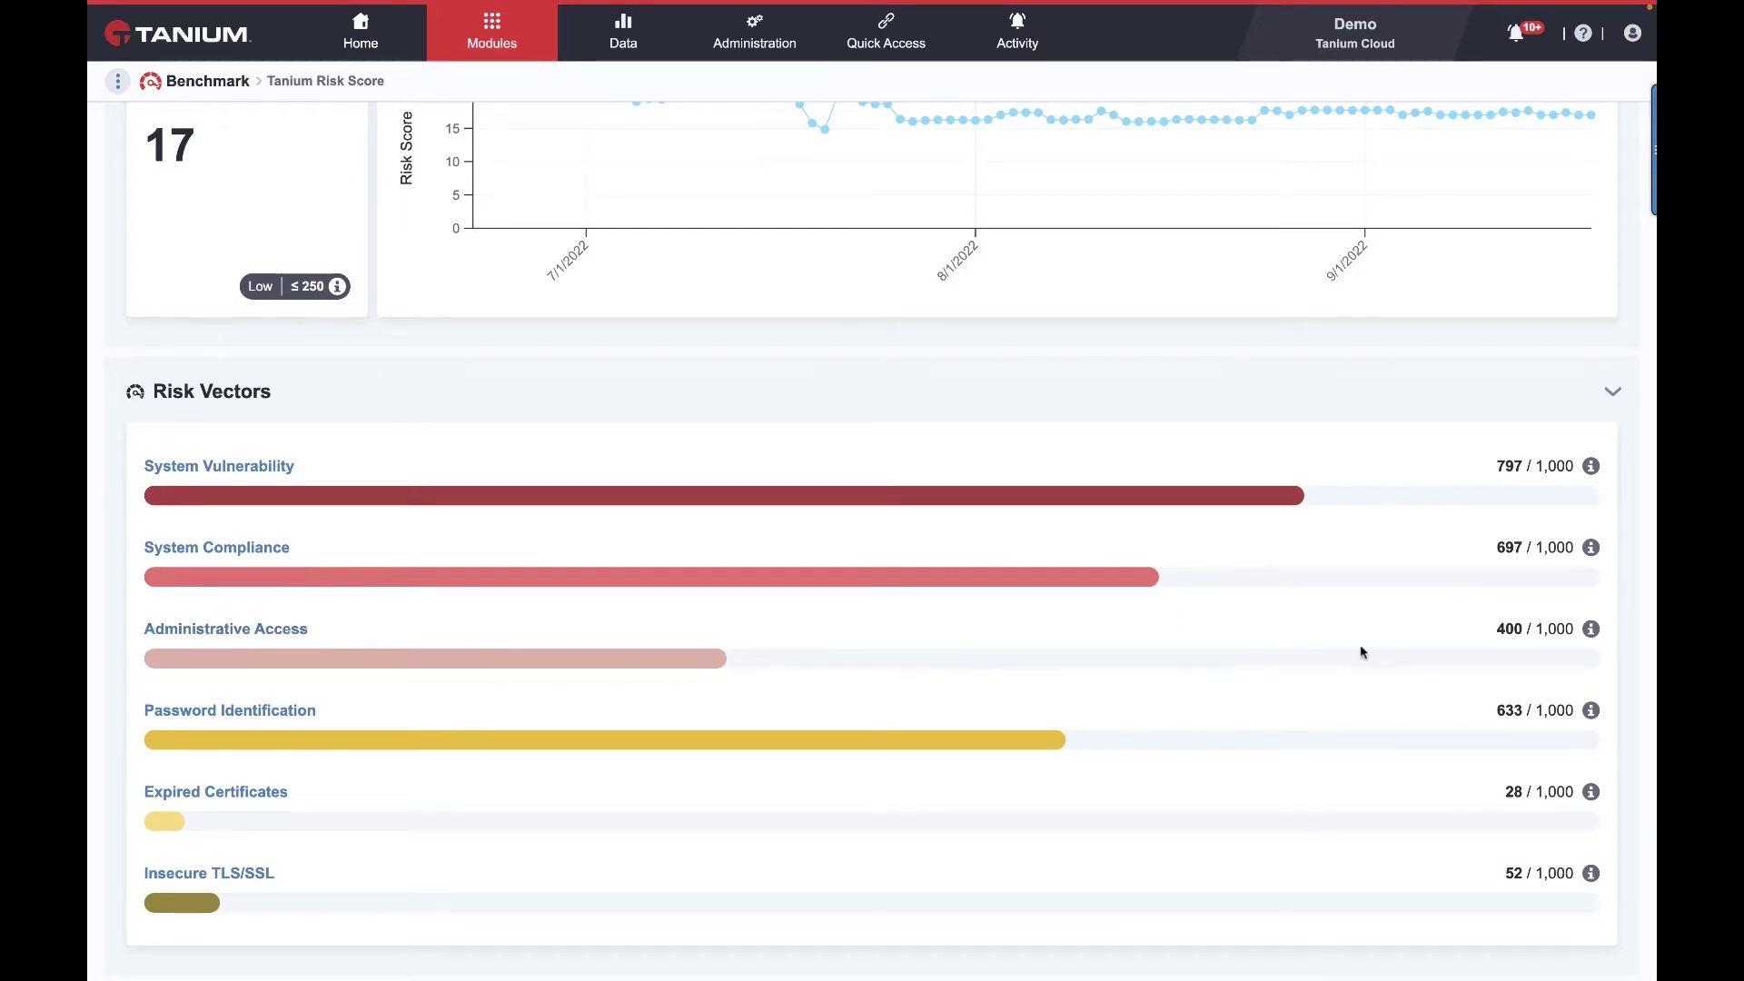
mouse_move(1596, 641)
left_click(247, 630)
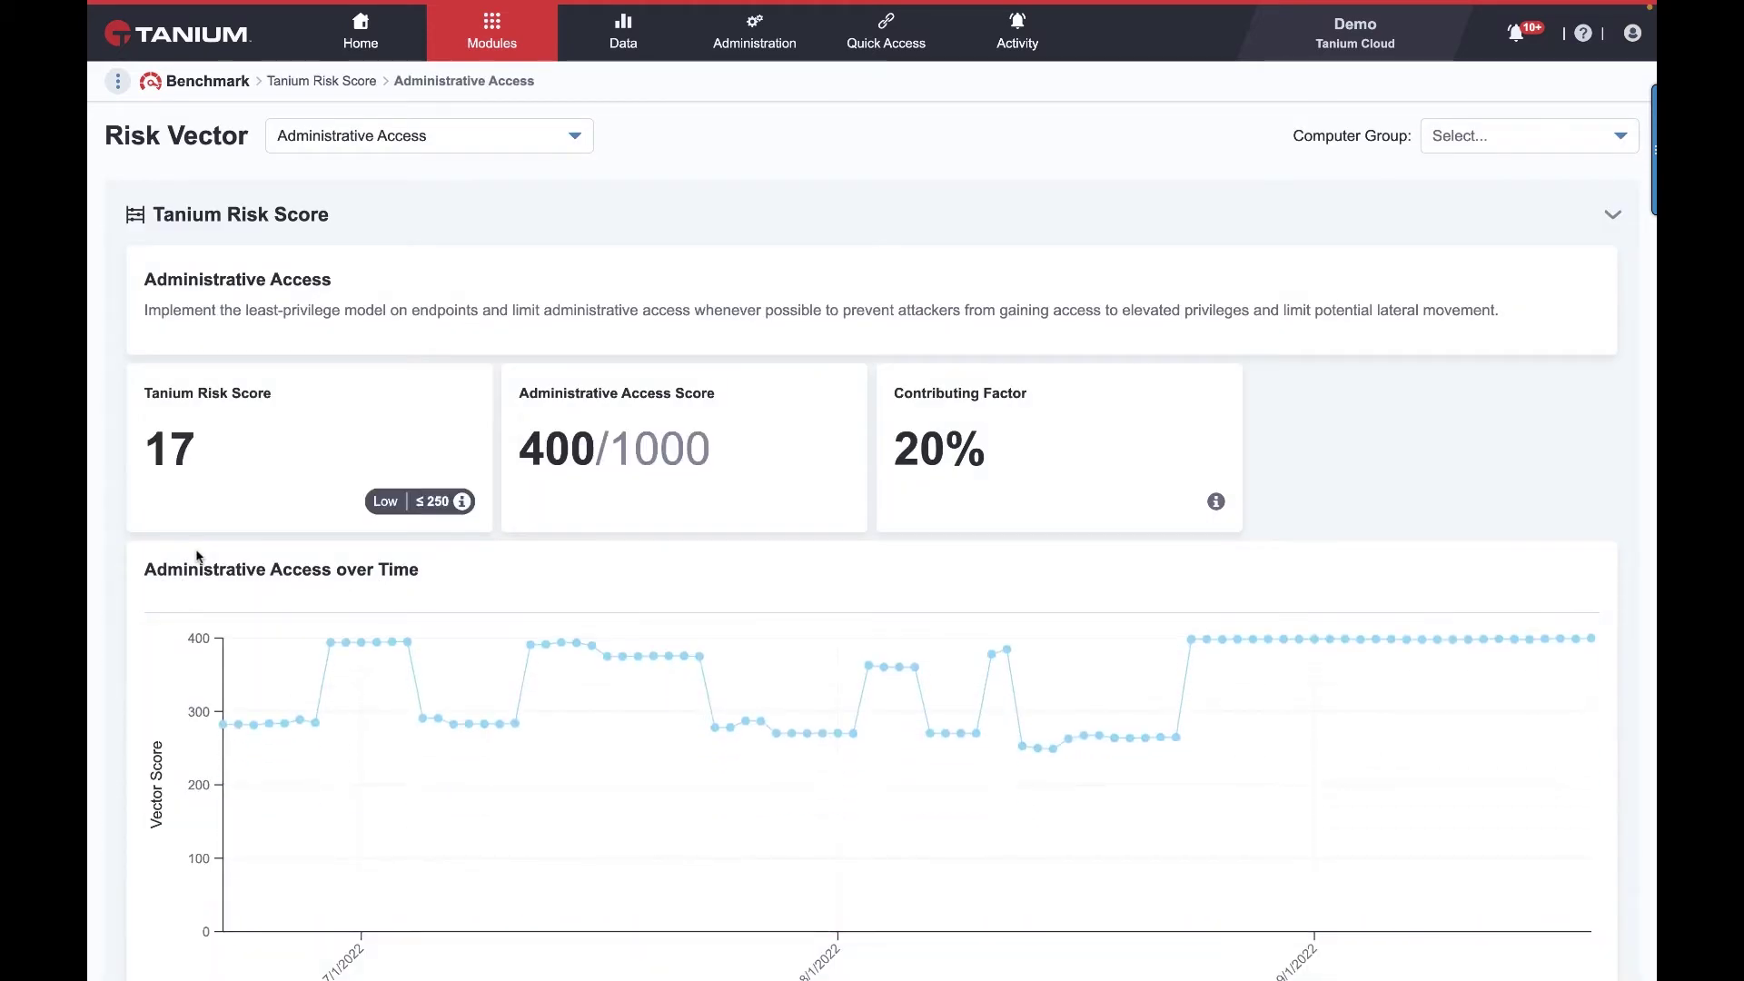
Scroll the Administrative Access page and show the Top 20 Users by Impact Rating.
scroll(439, 545, "down", 4)
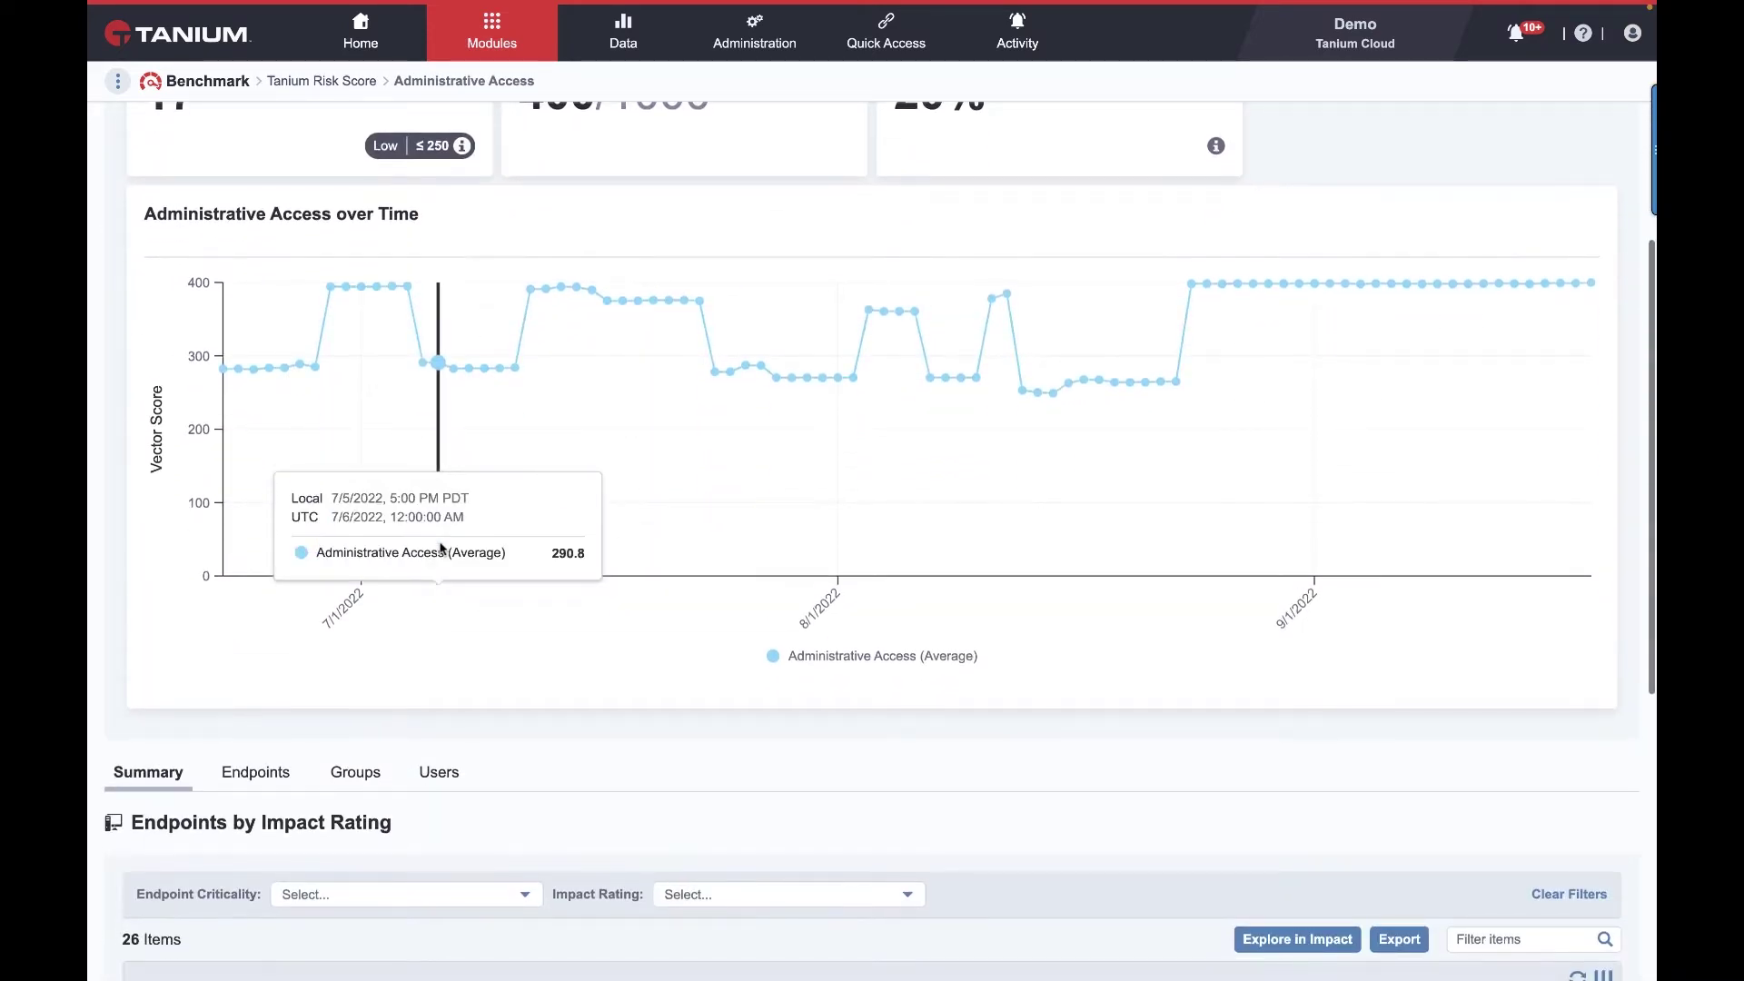
scroll(440, 547, "down", 6)
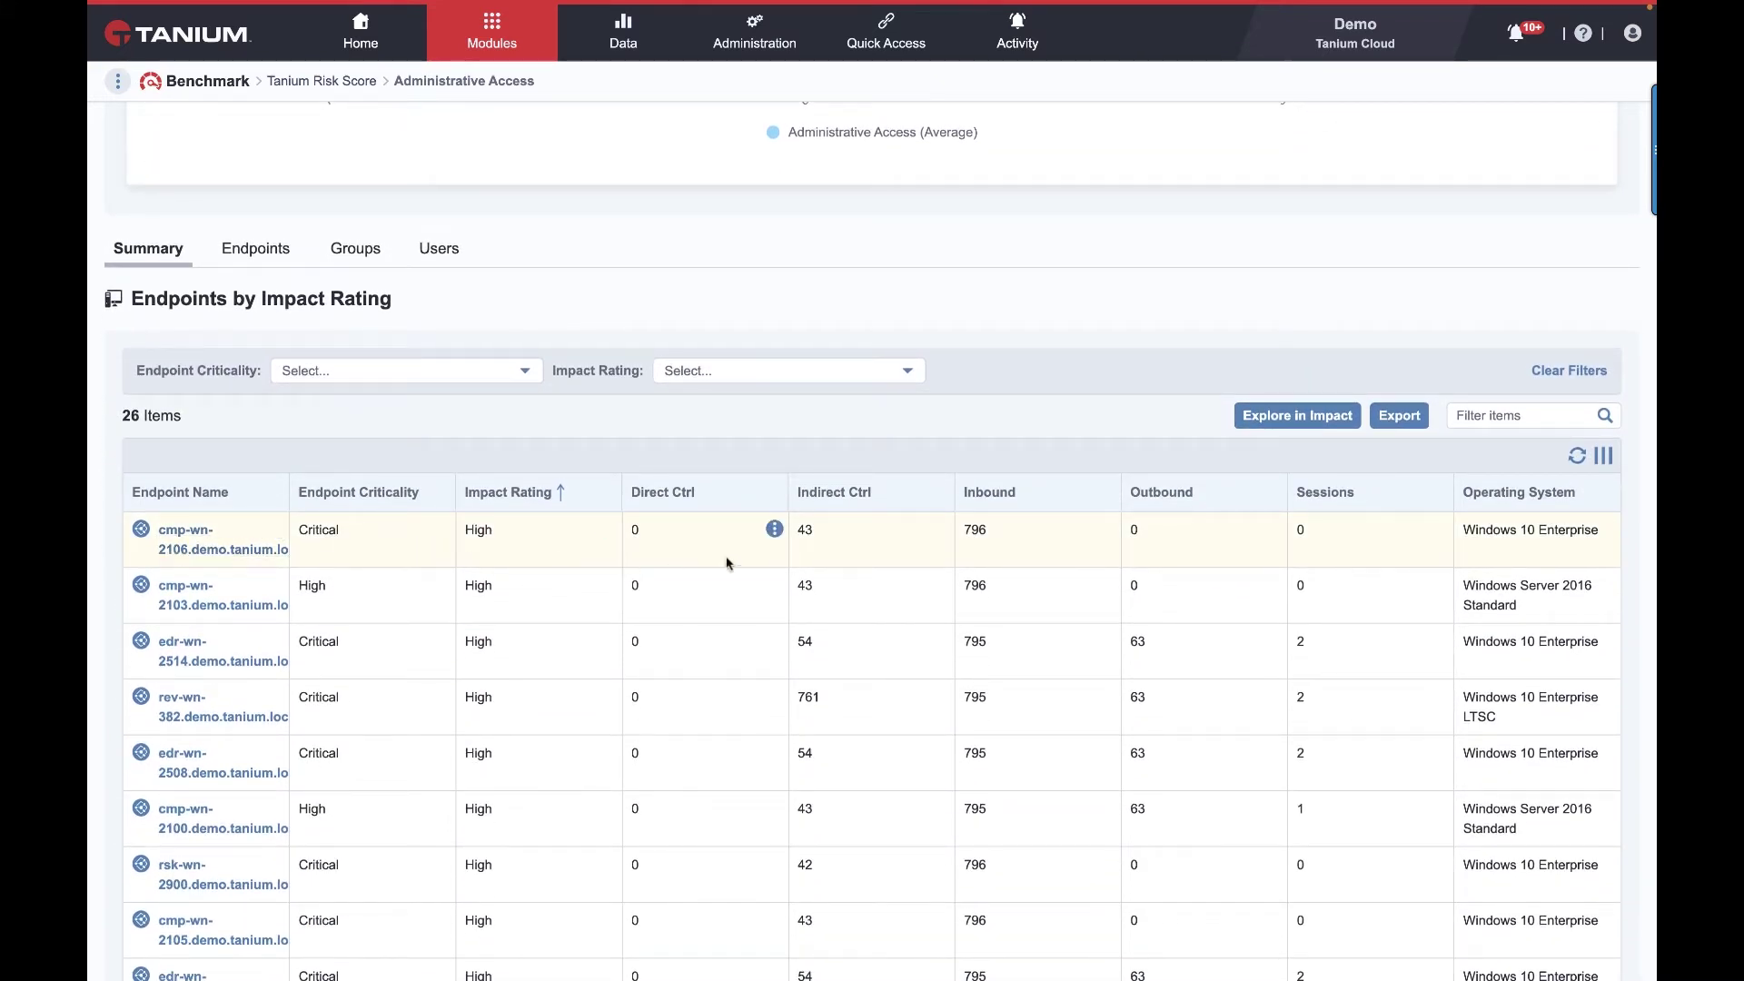
left_click(437, 256)
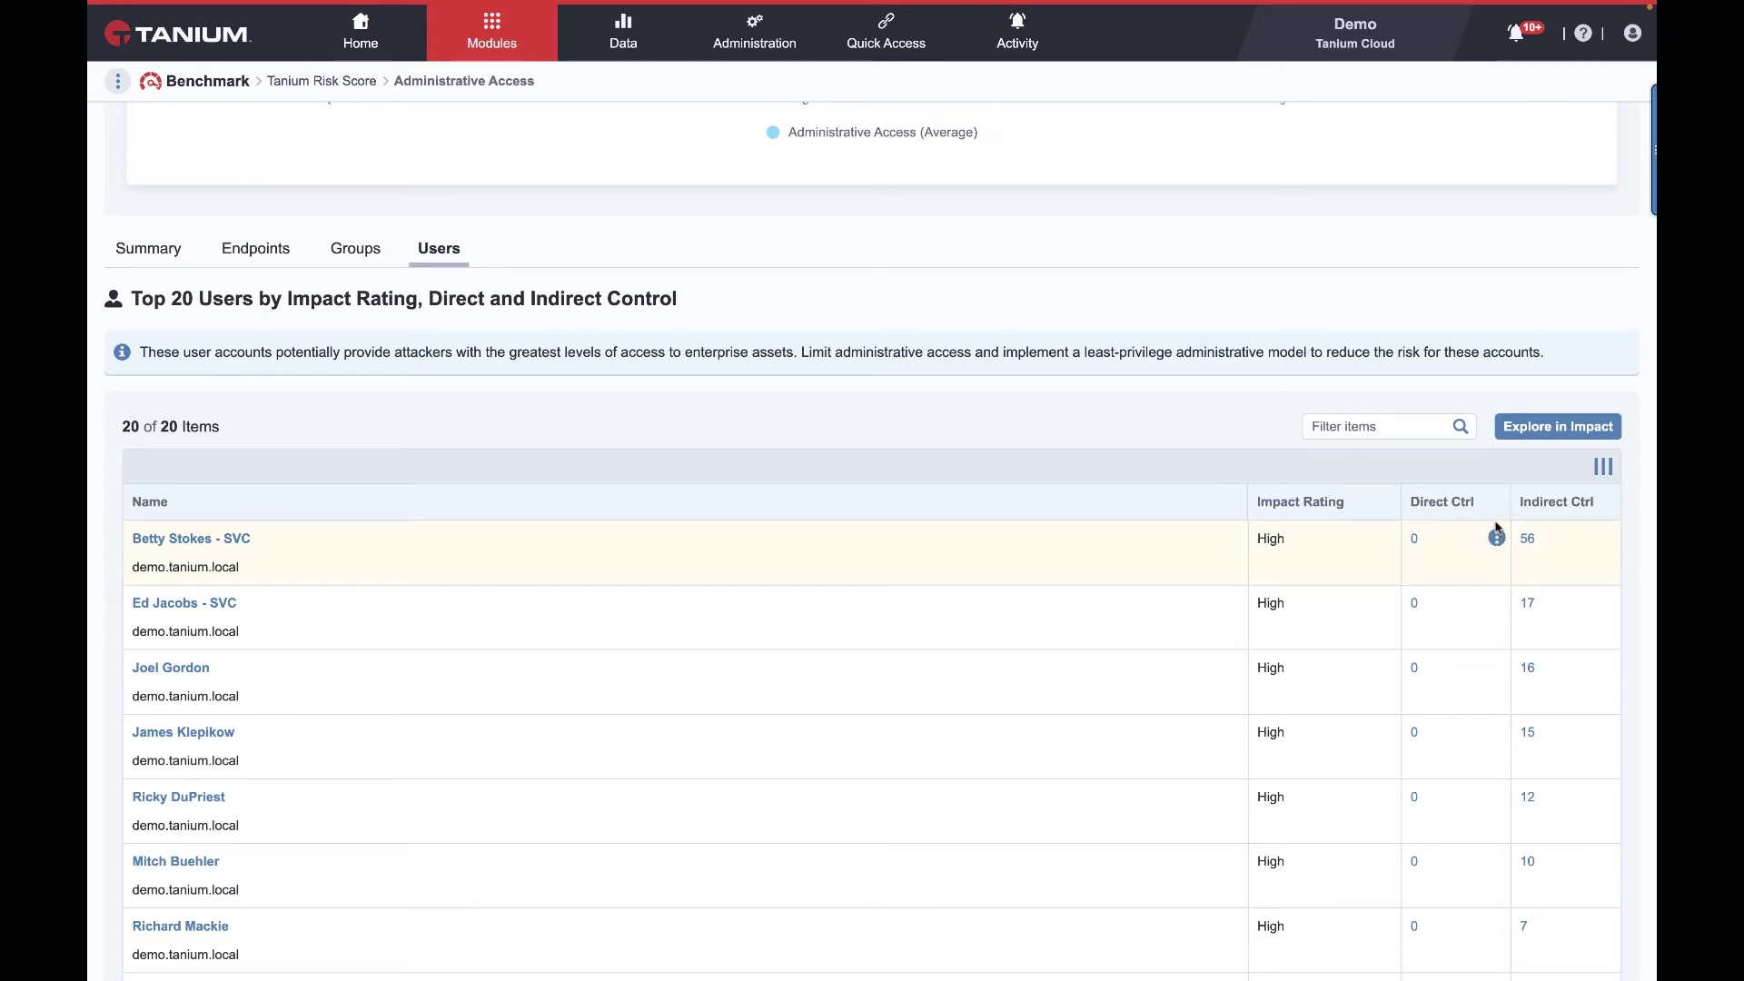
Switch from the Groups list to the Endpoints list of 26 endpoints.
left_click(371, 254)
left_click(256, 259)
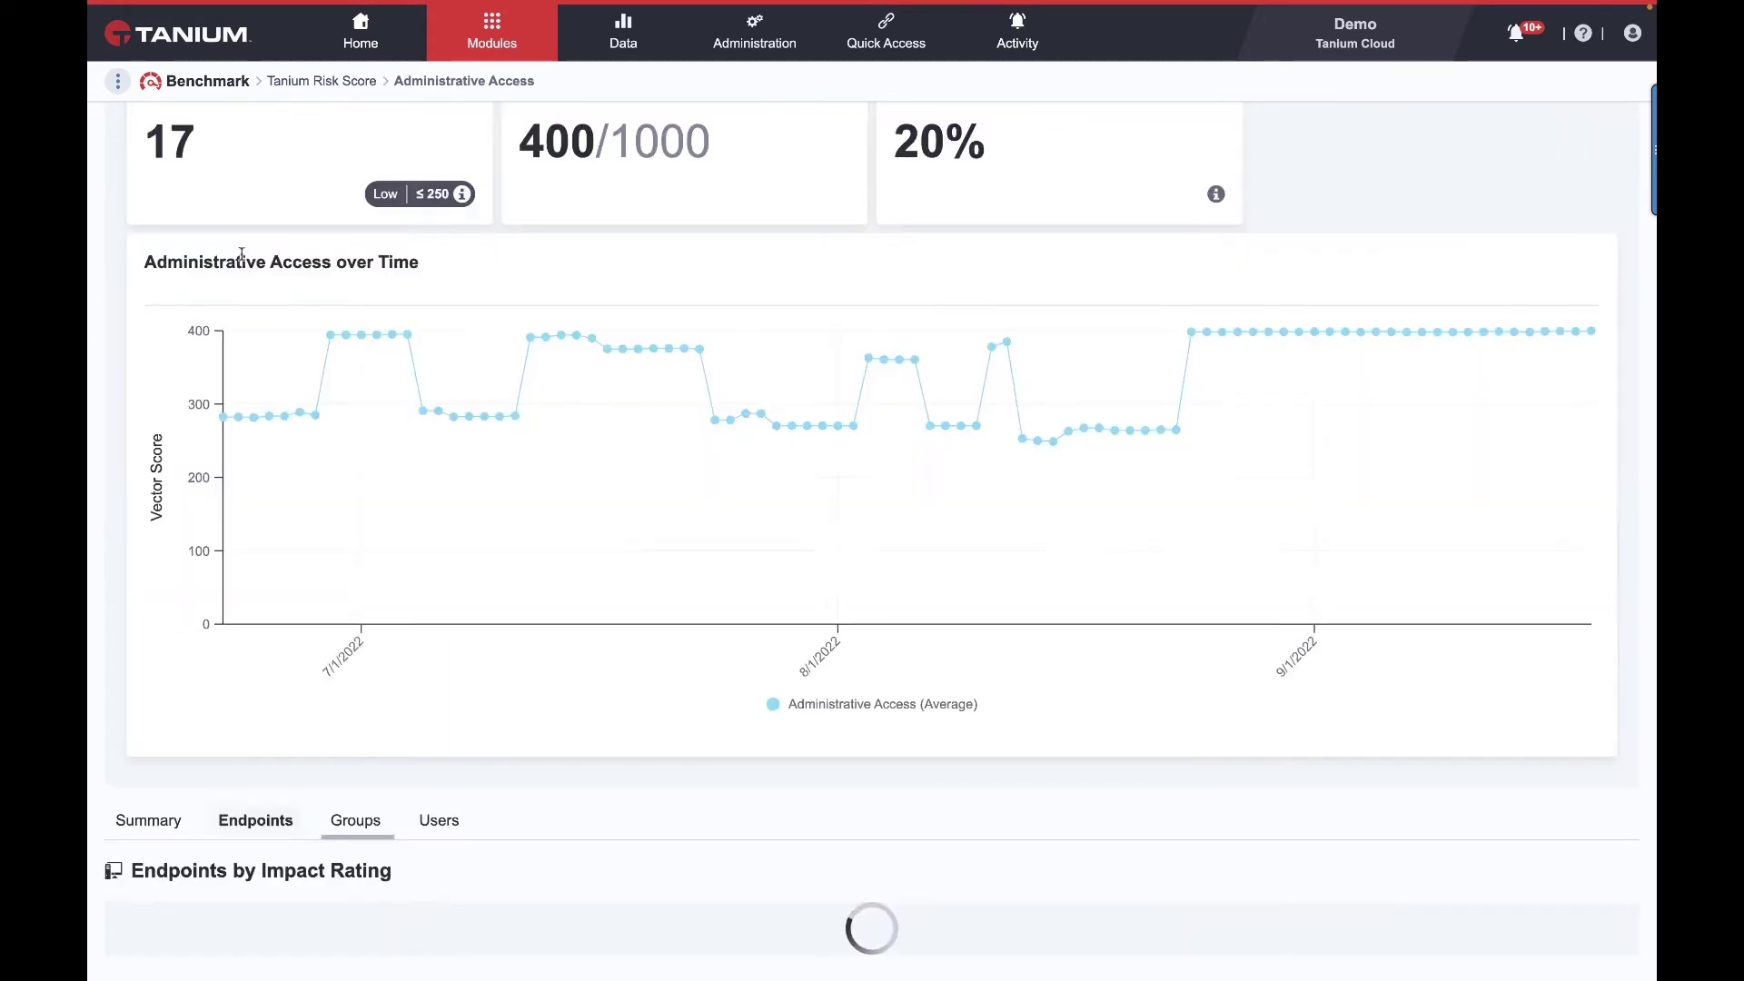
scroll(289, 465, "down", 1)
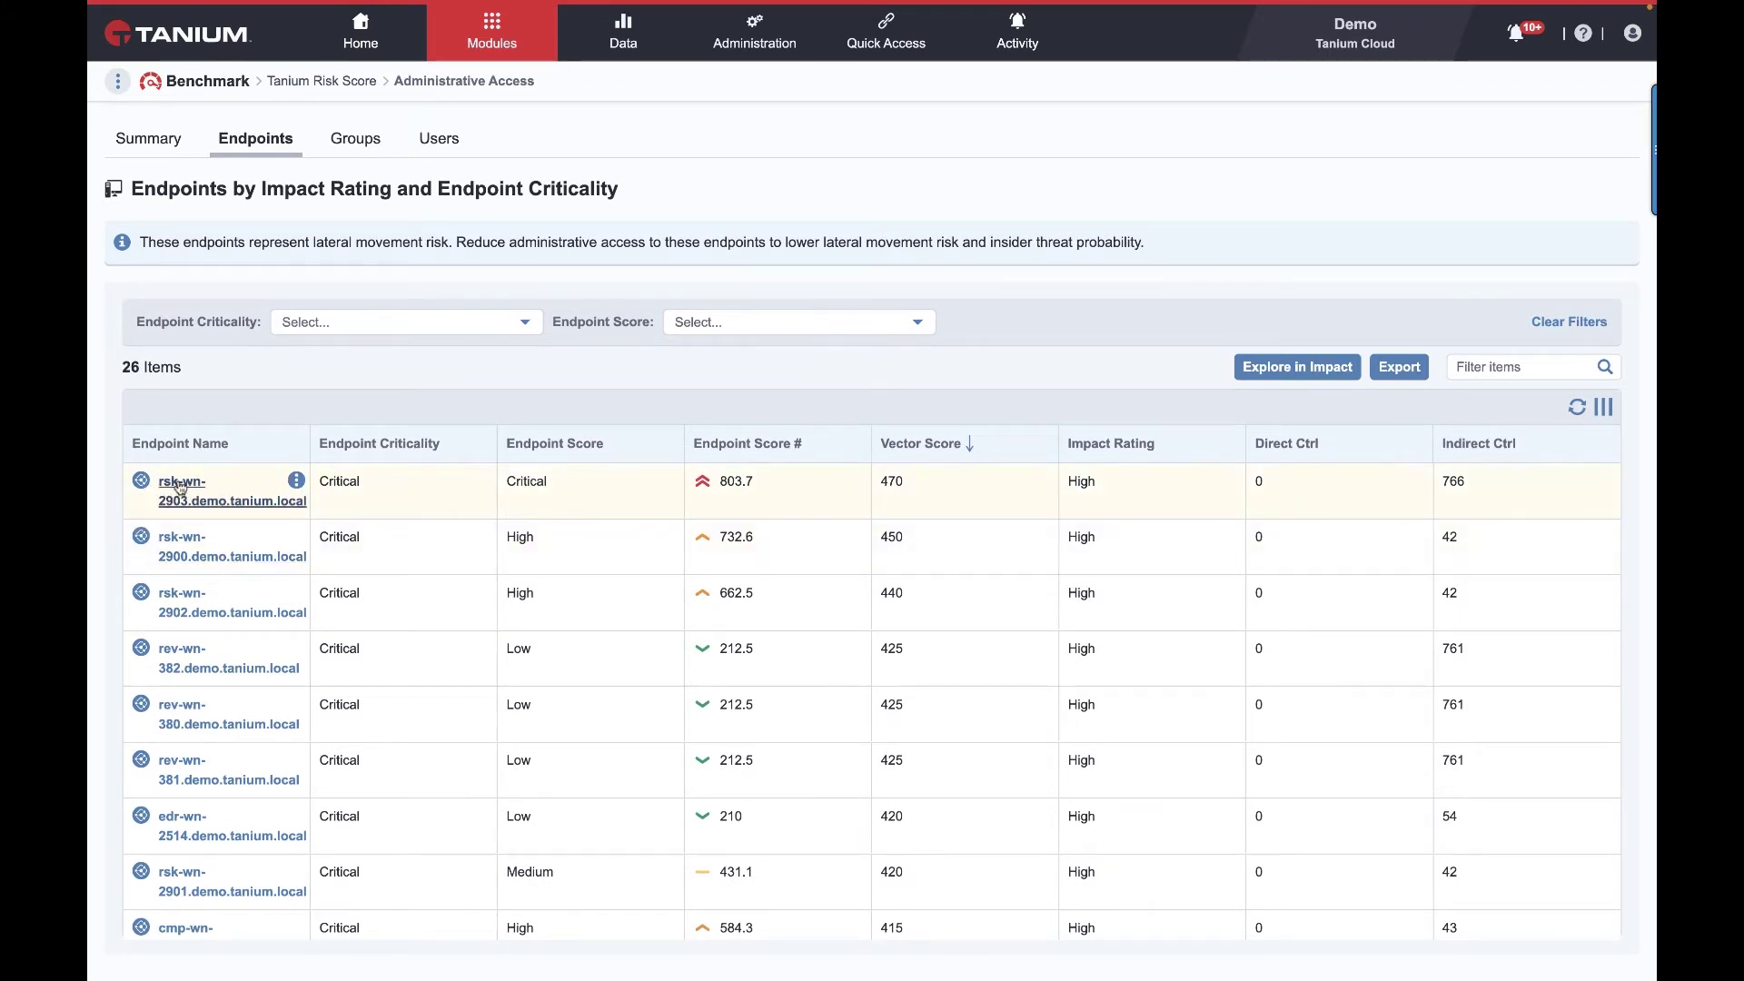
Review and close impact details for endpoint RSK-WN-2903, then scroll the endpoints table.
left_click(141, 481)
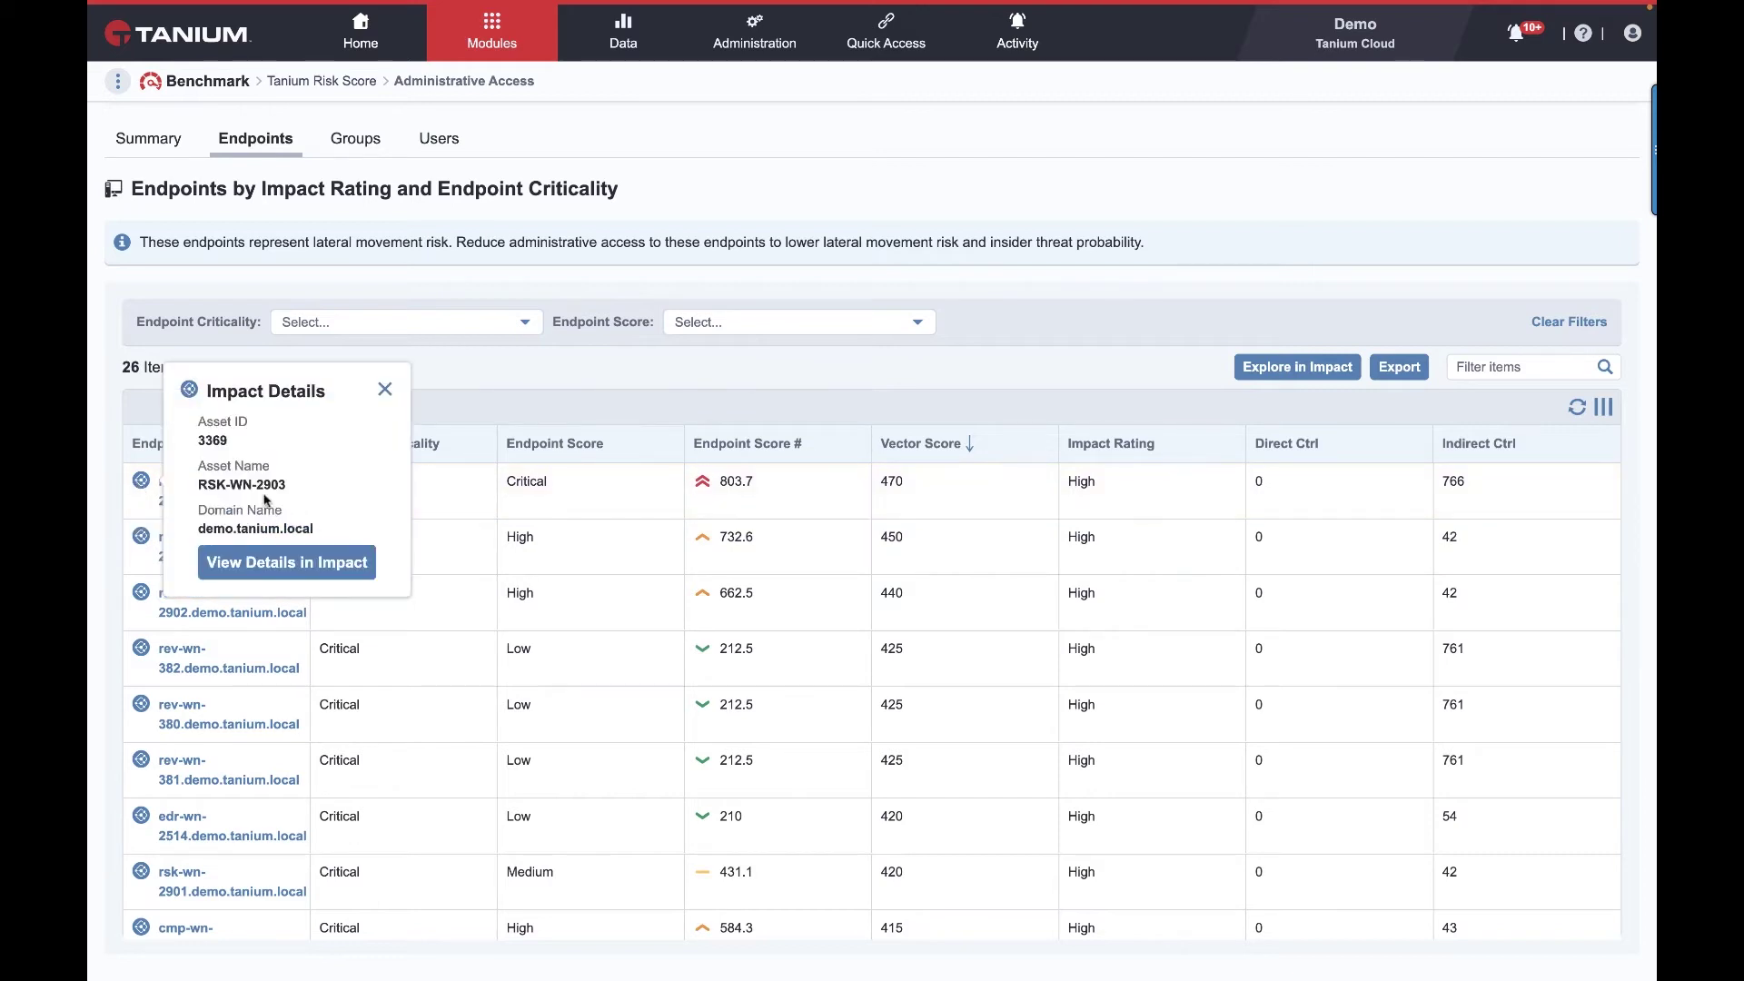
left_click(385, 390)
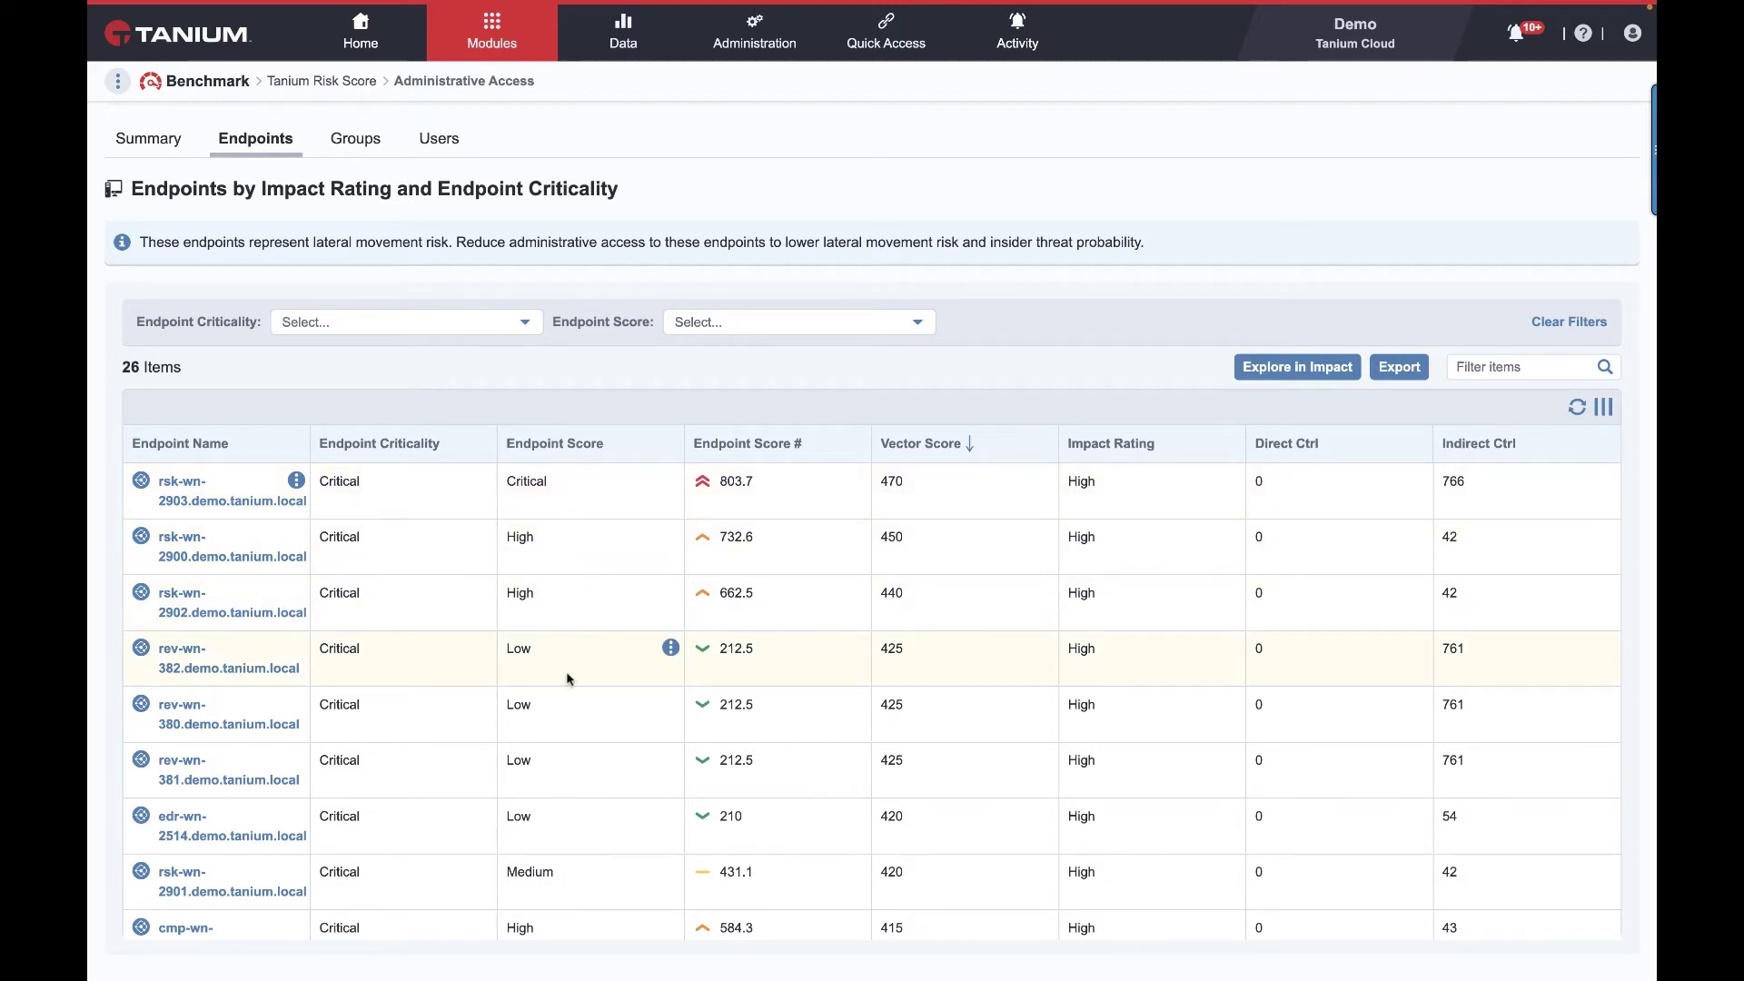
scroll(485, 706, "down", 5)
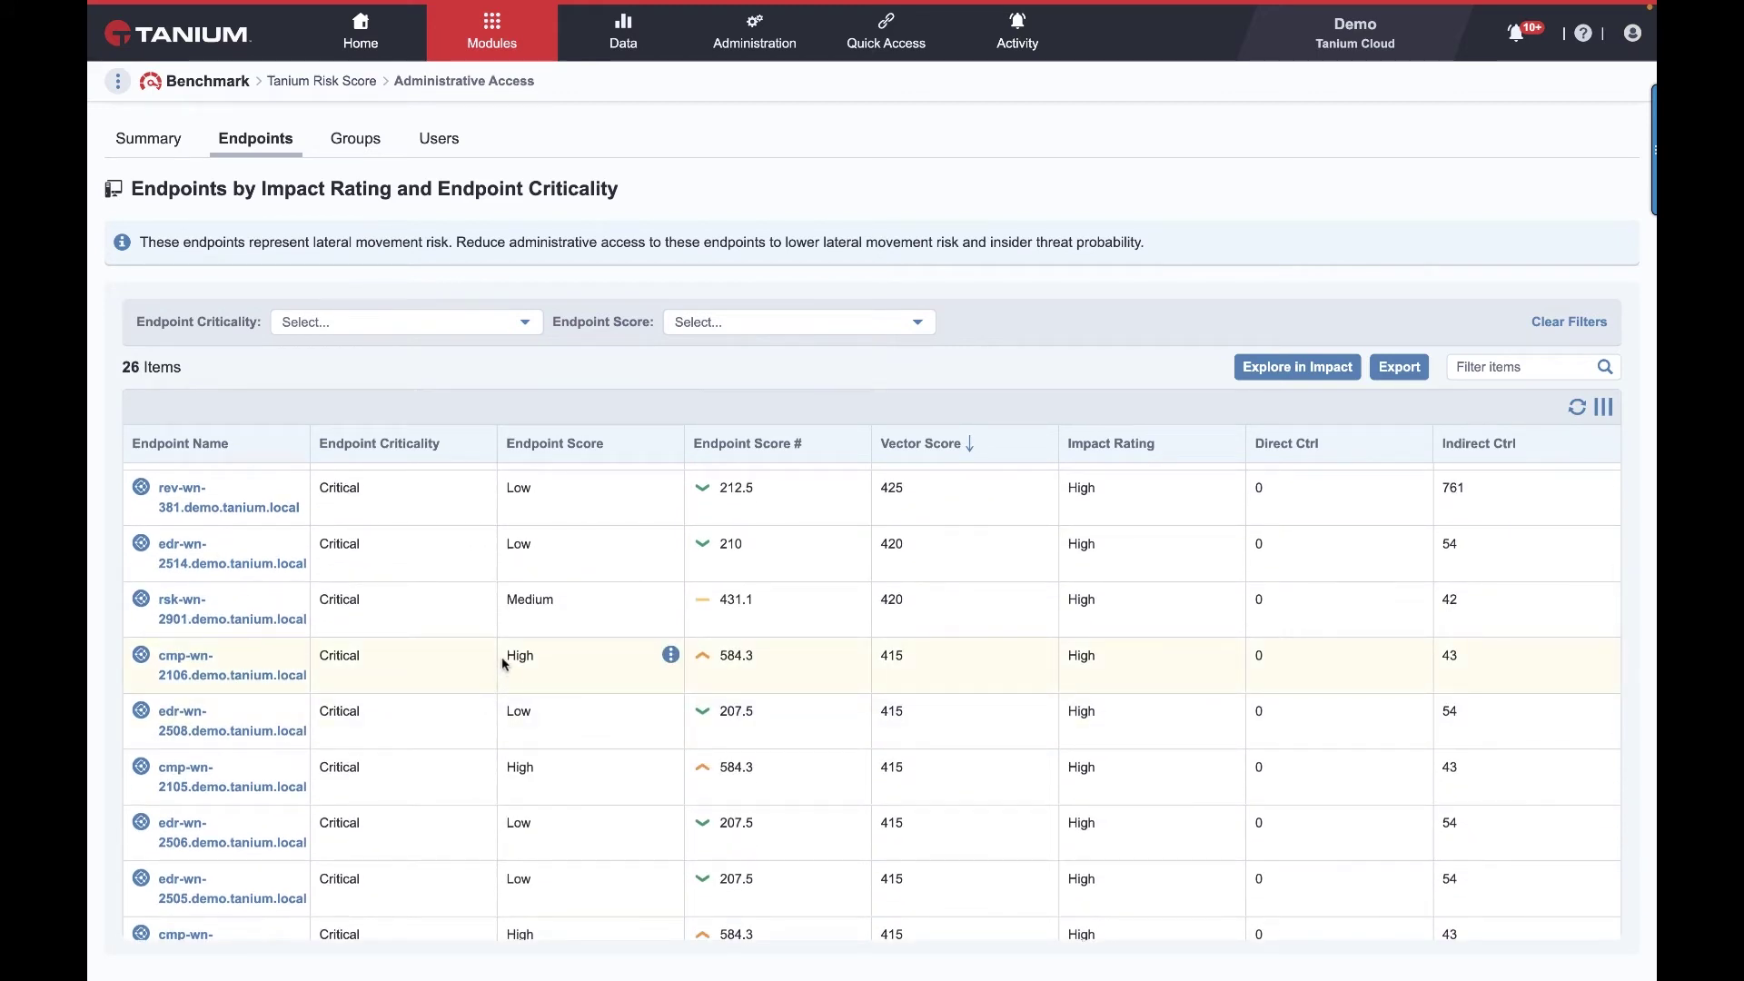
scroll(502, 663, "down", 5)
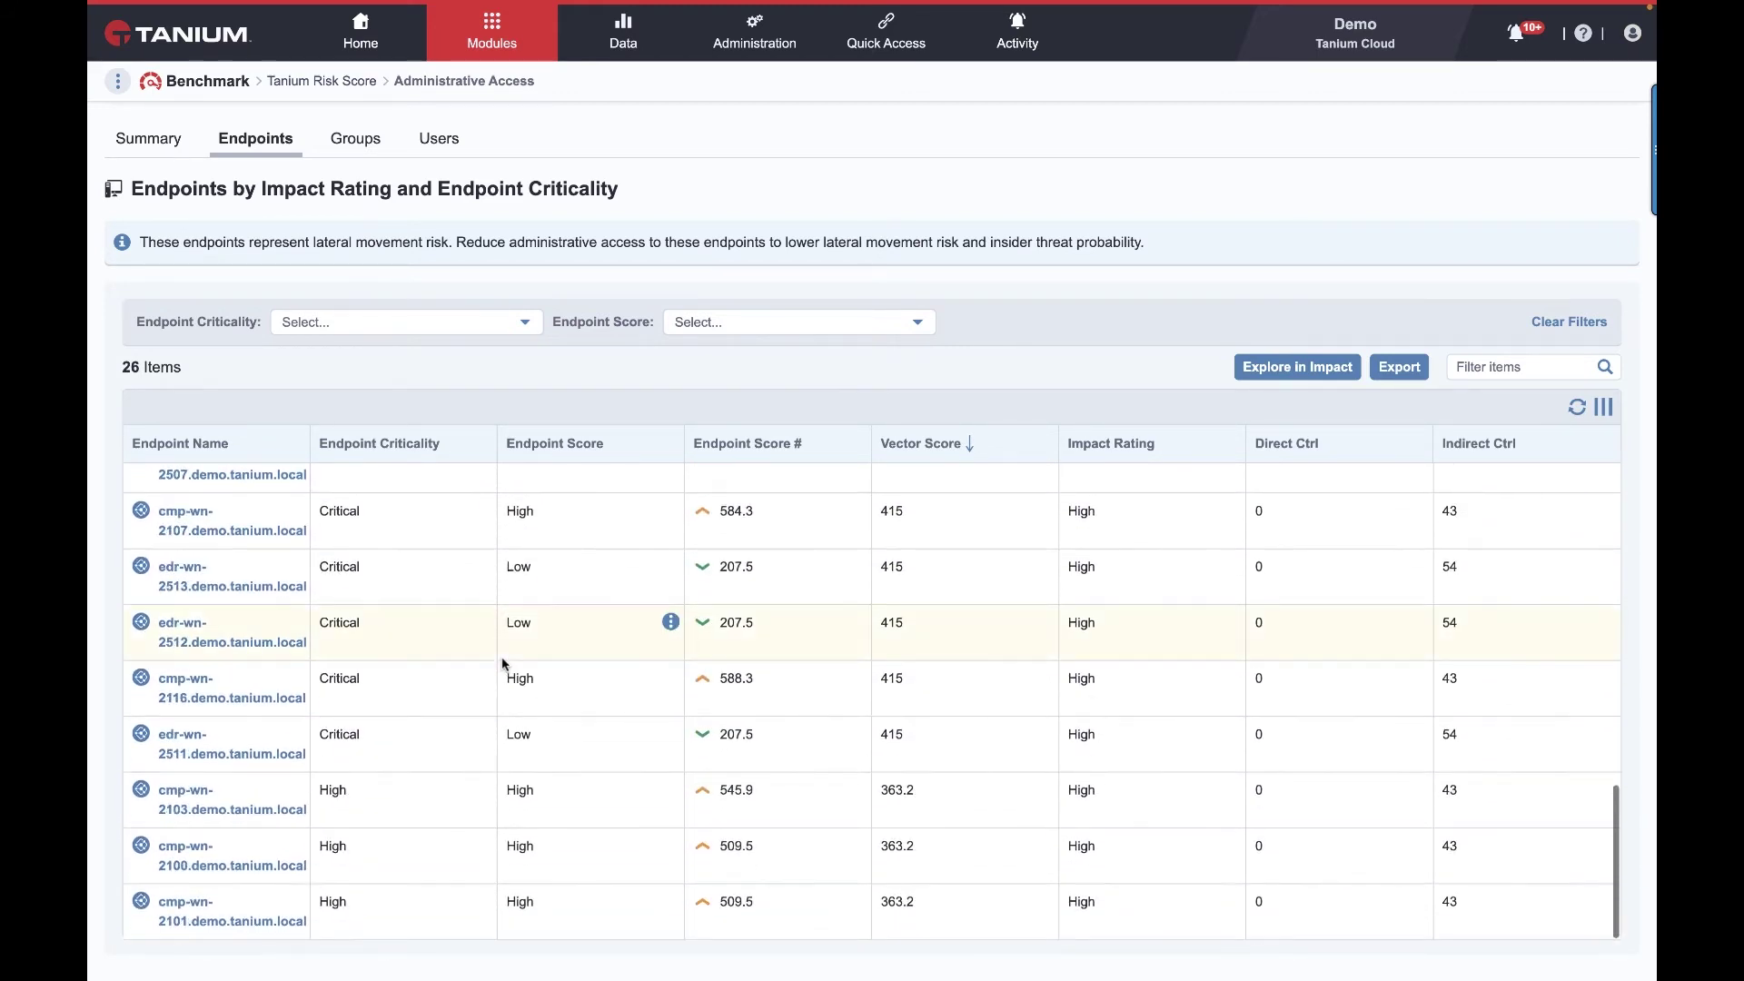
scroll(498, 663, "up", 15)
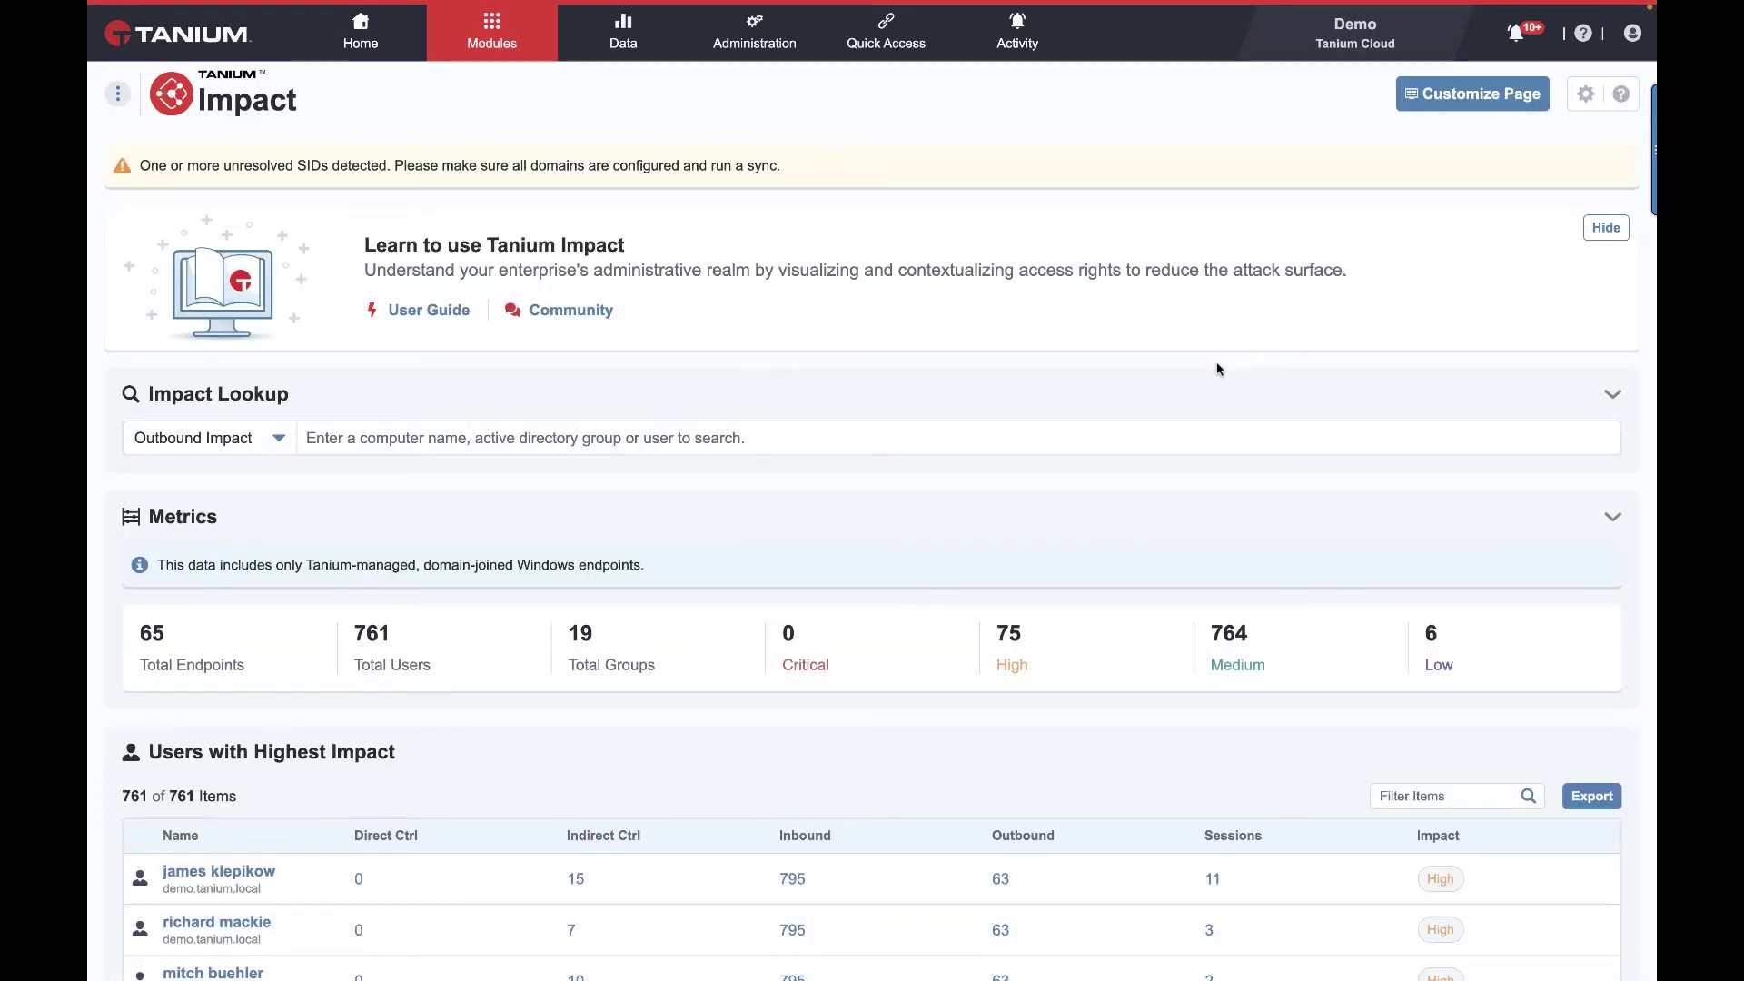
Scroll through the Impact overview's Metrics, Users, Groups, Endpoints and Summary sections and back.
scroll(1101, 406, "down", 5)
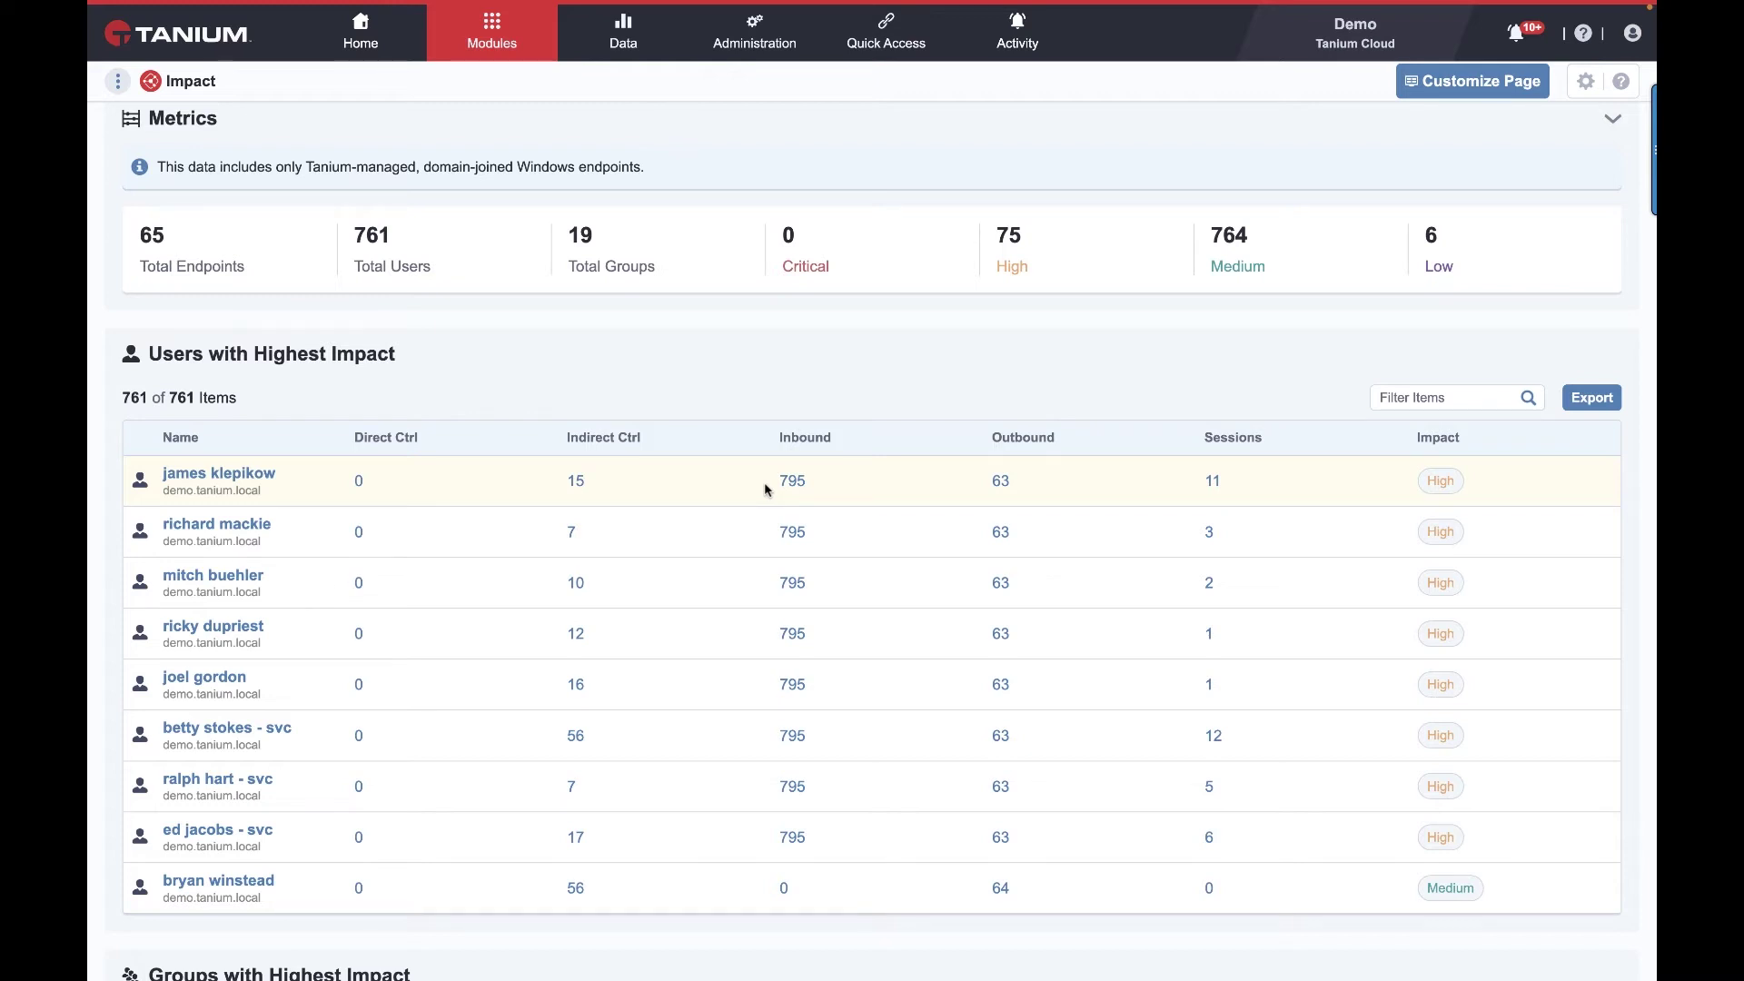
scroll(91, 603, "down", 20)
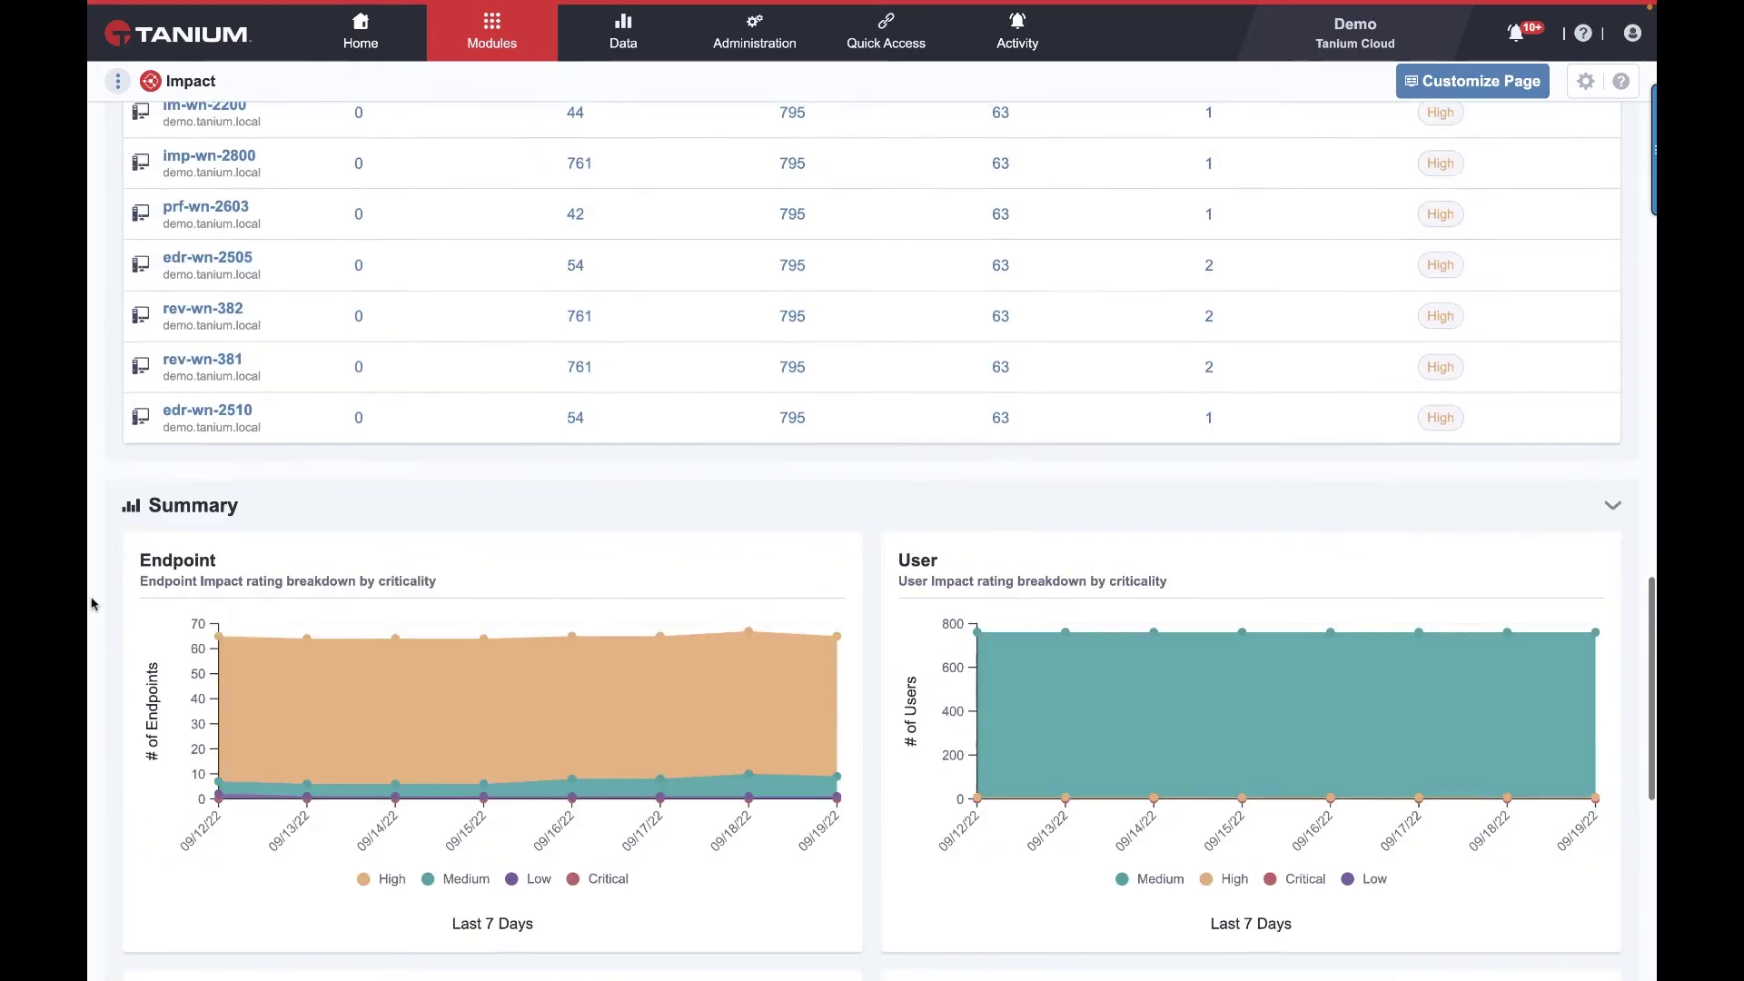
scroll(91, 603, "up", 20)
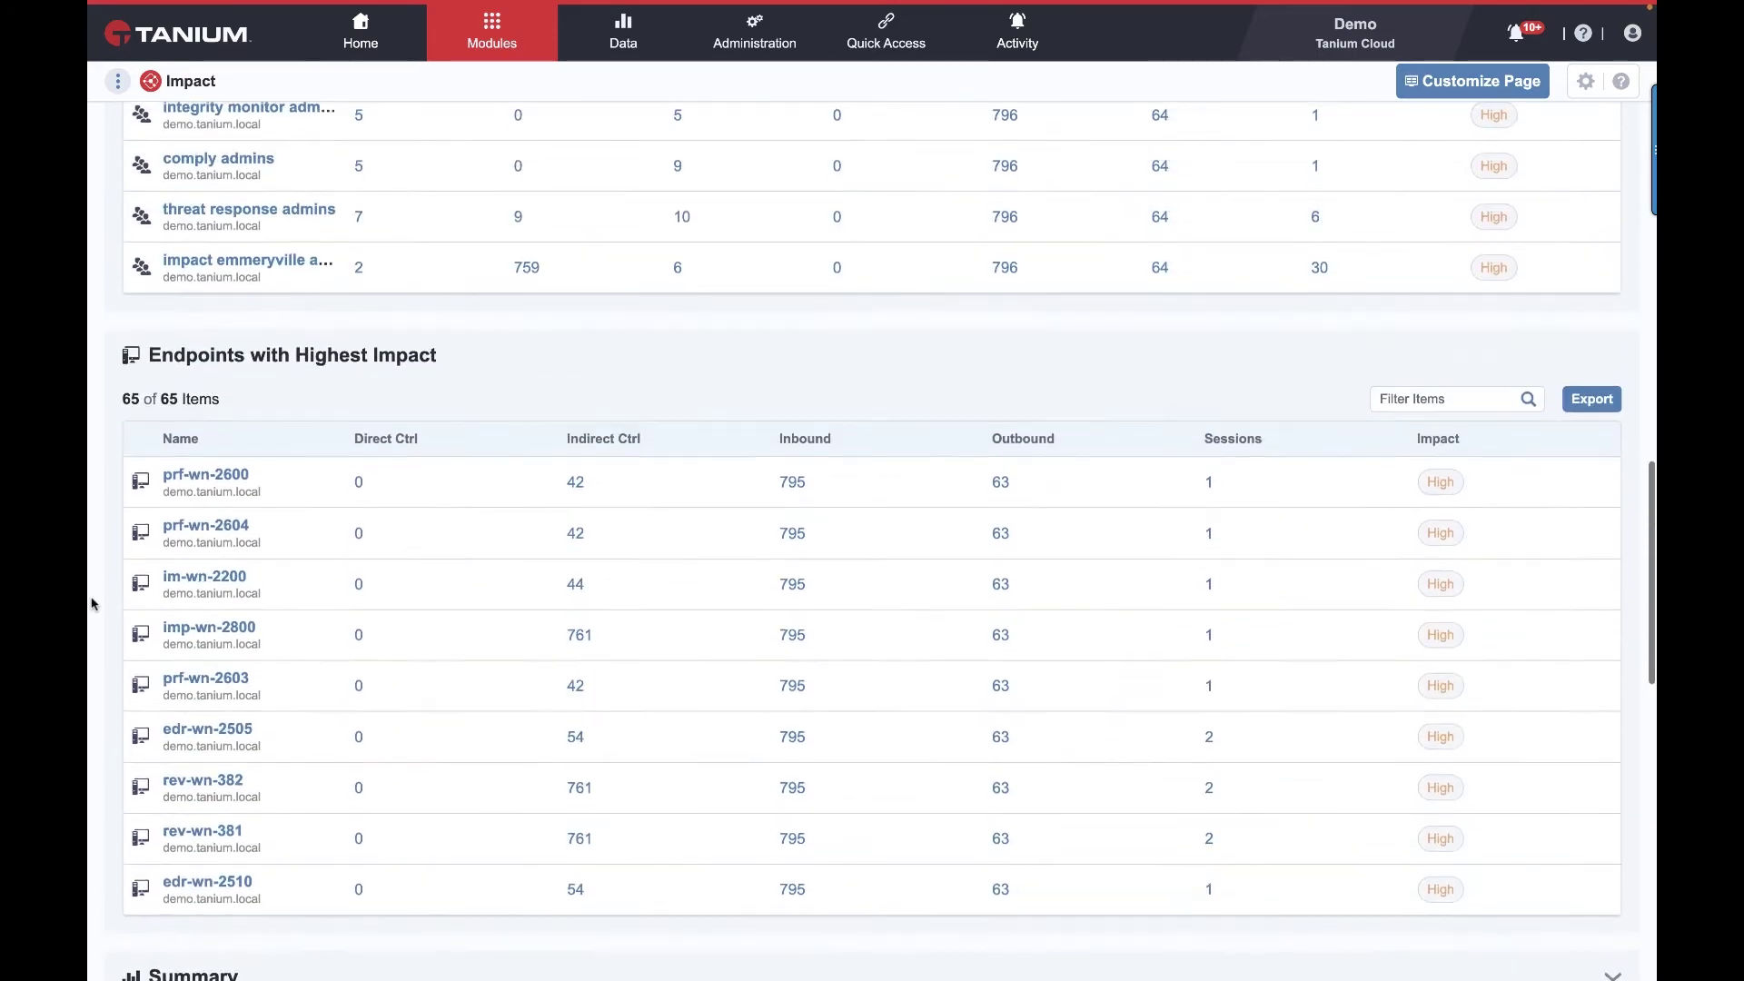
scroll(91, 603, "up", 5)
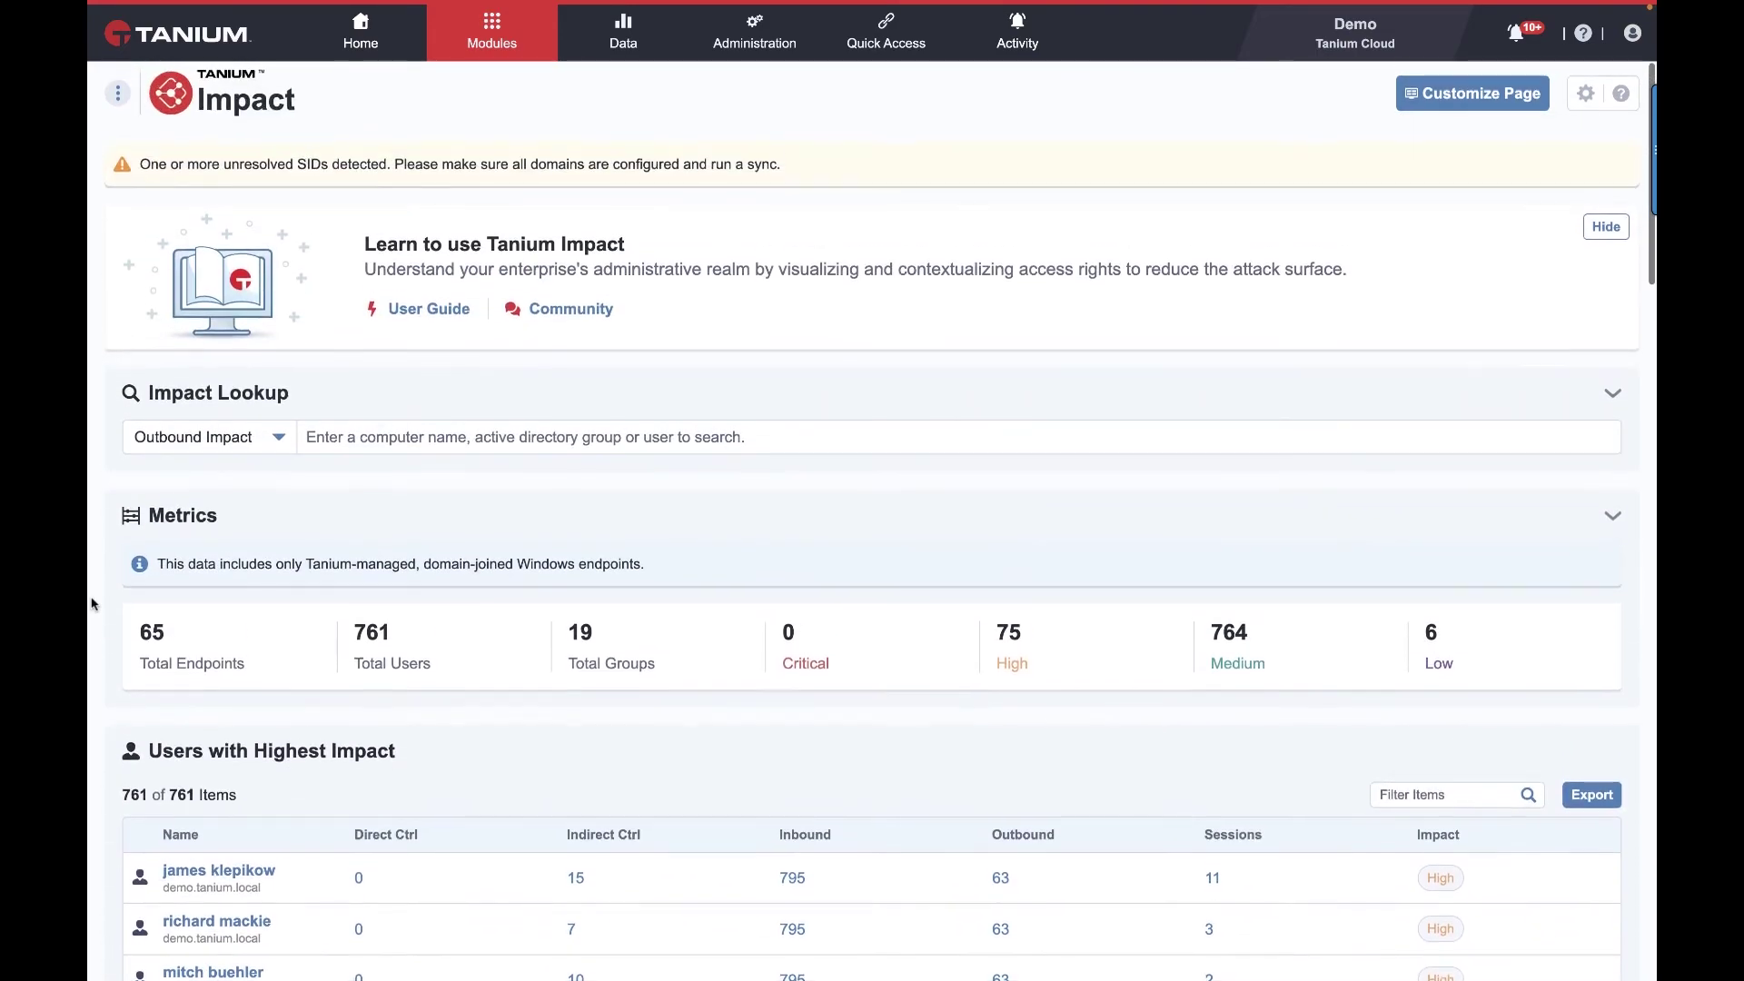
scroll(91, 603, "down", 3)
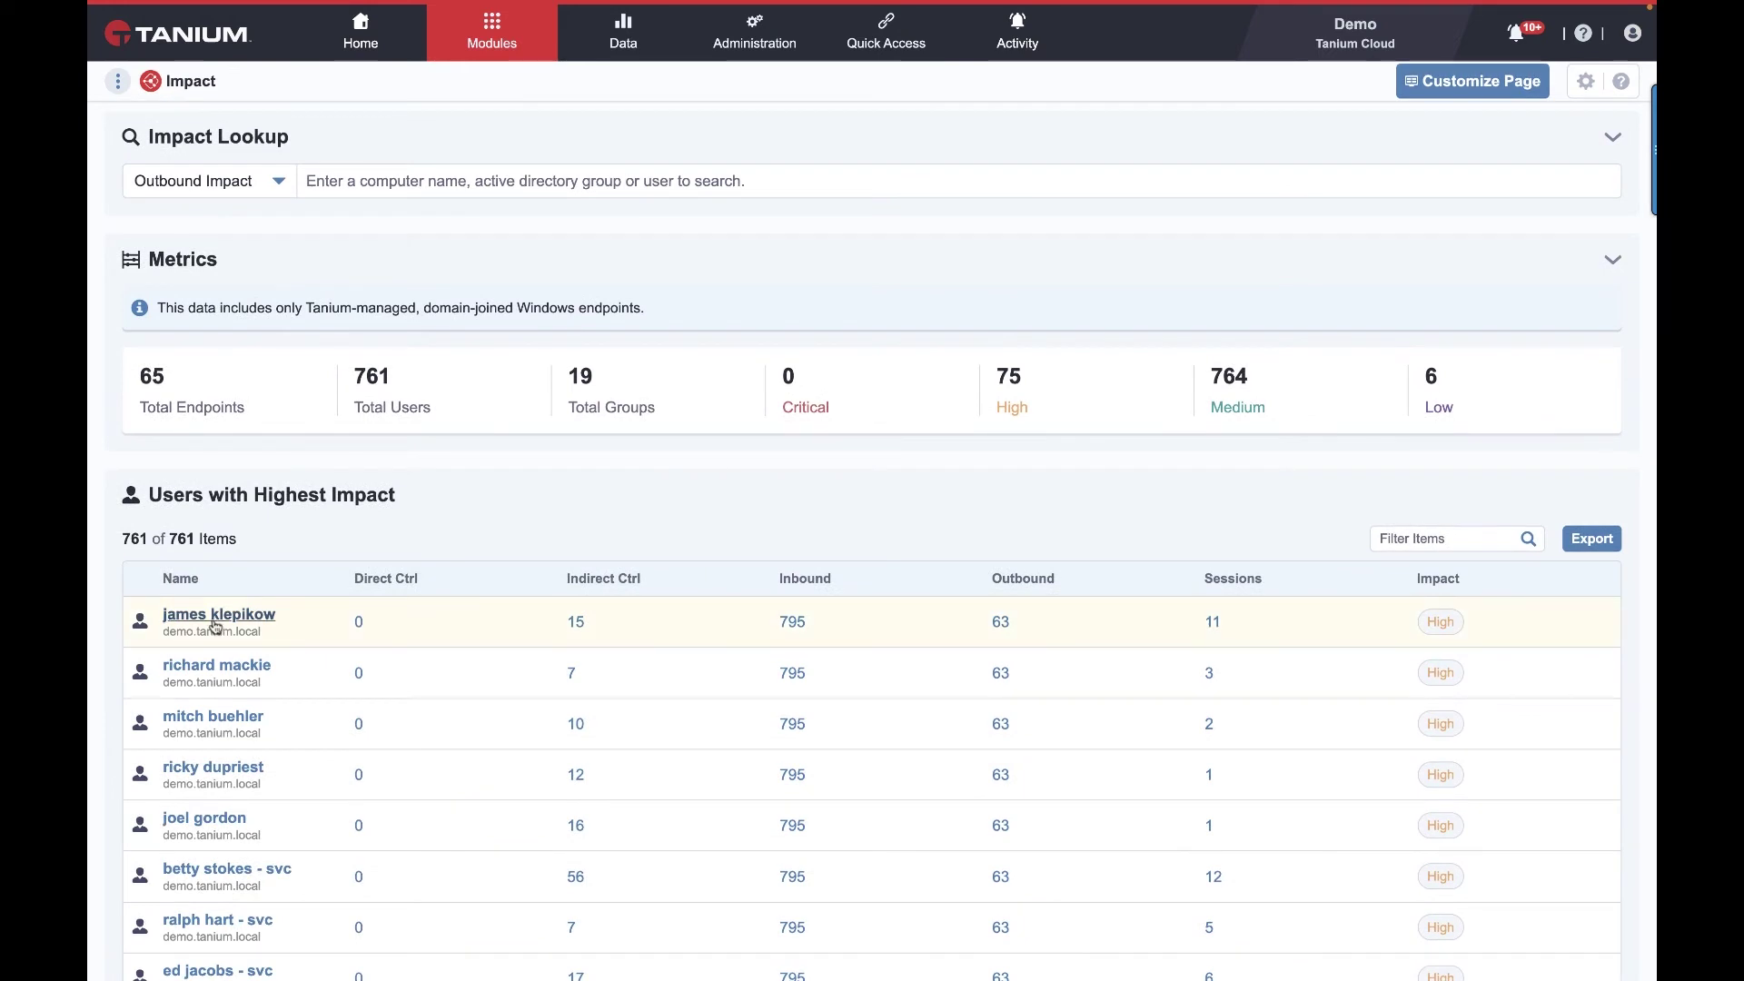
Review the top user's inbound impact graph and the Impact Emmeryville Admins group details.
left_click(215, 617)
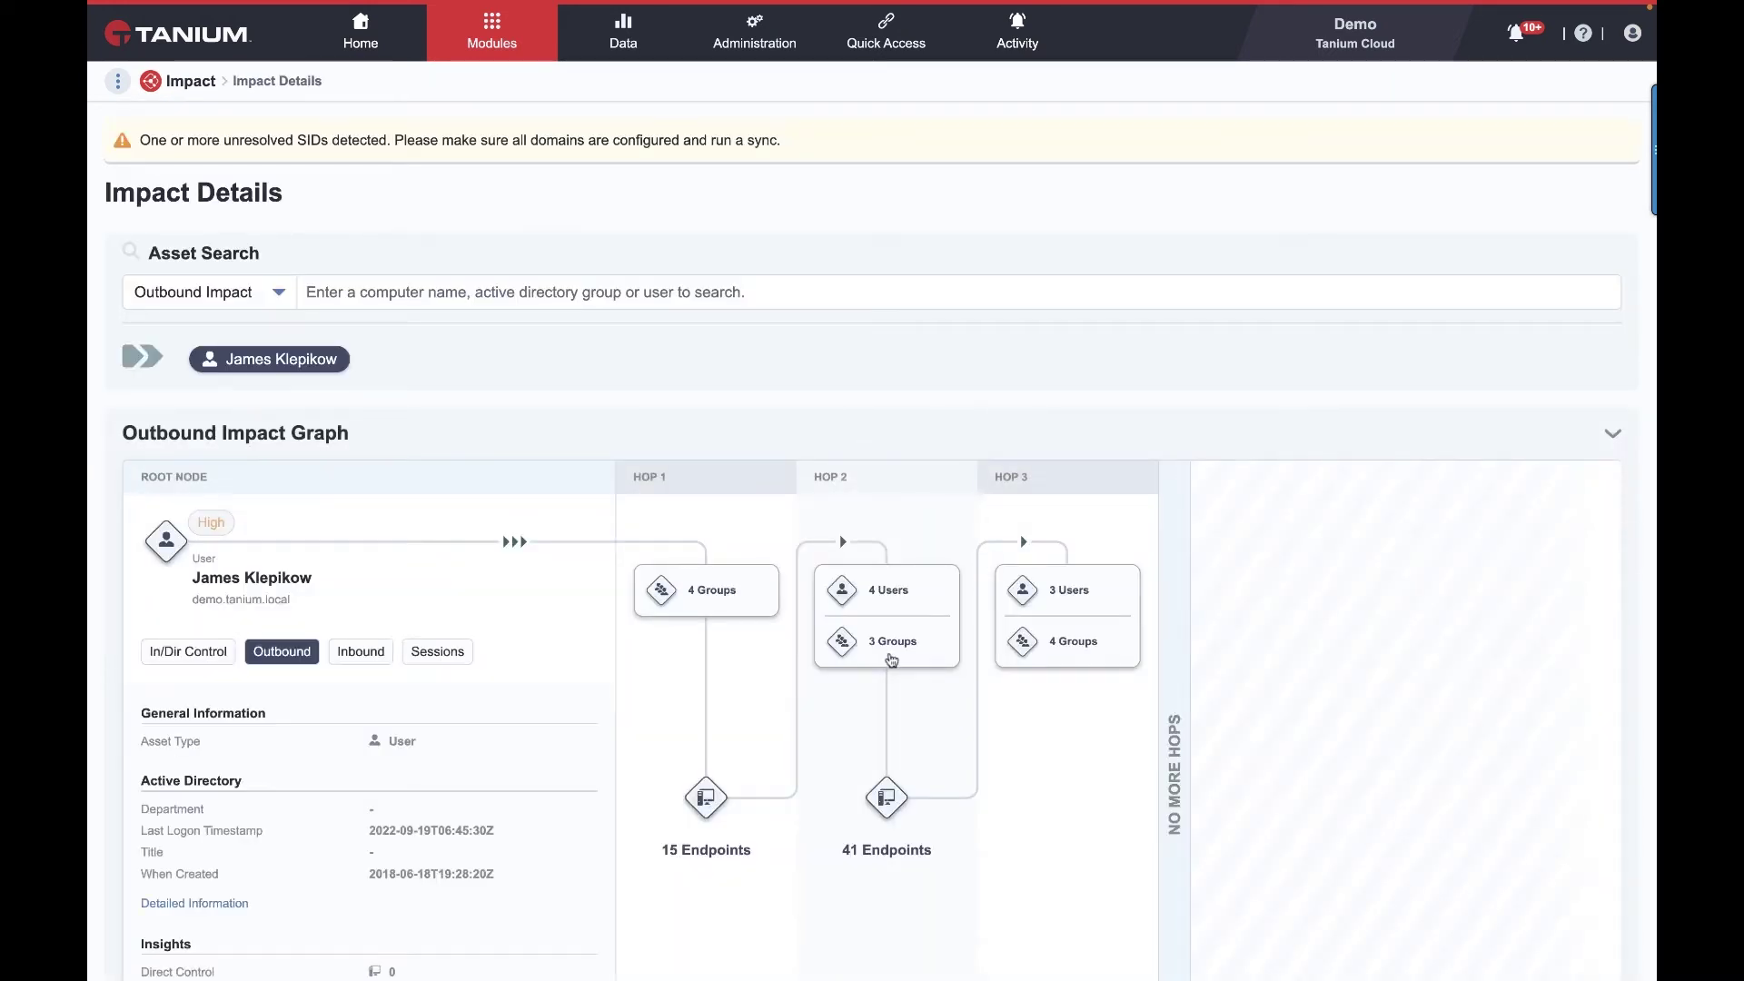
left_click(369, 645)
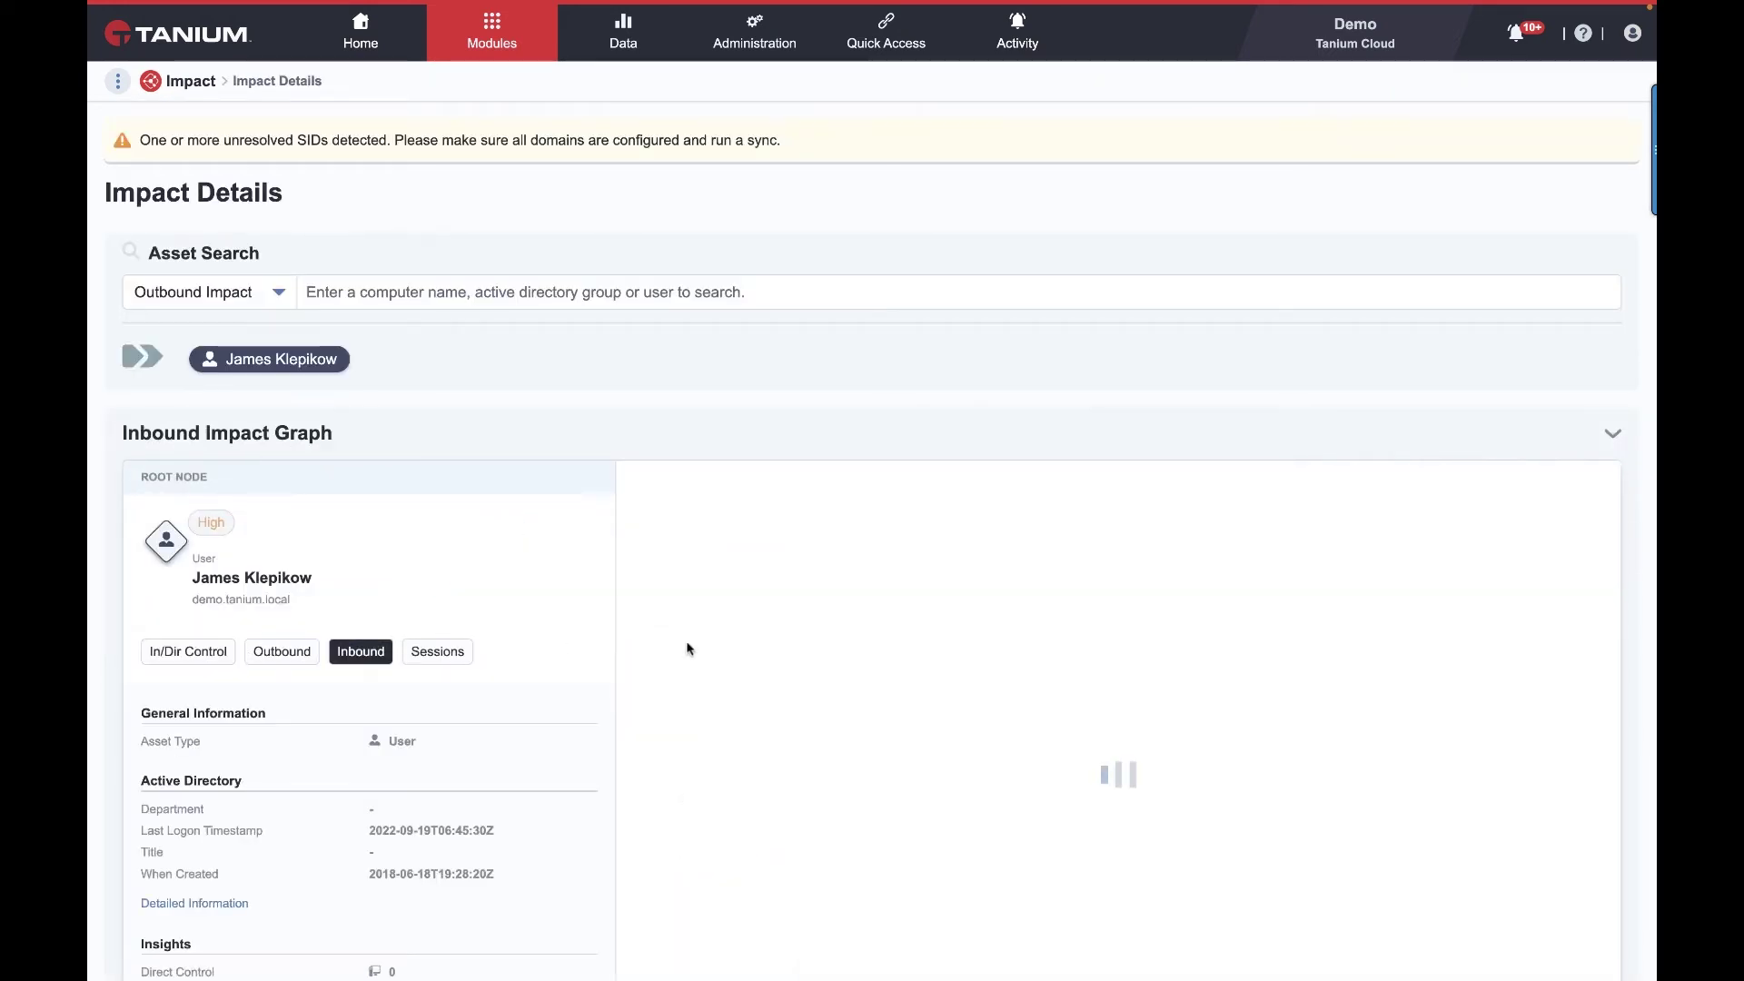
scroll(103, 728, "down", 15)
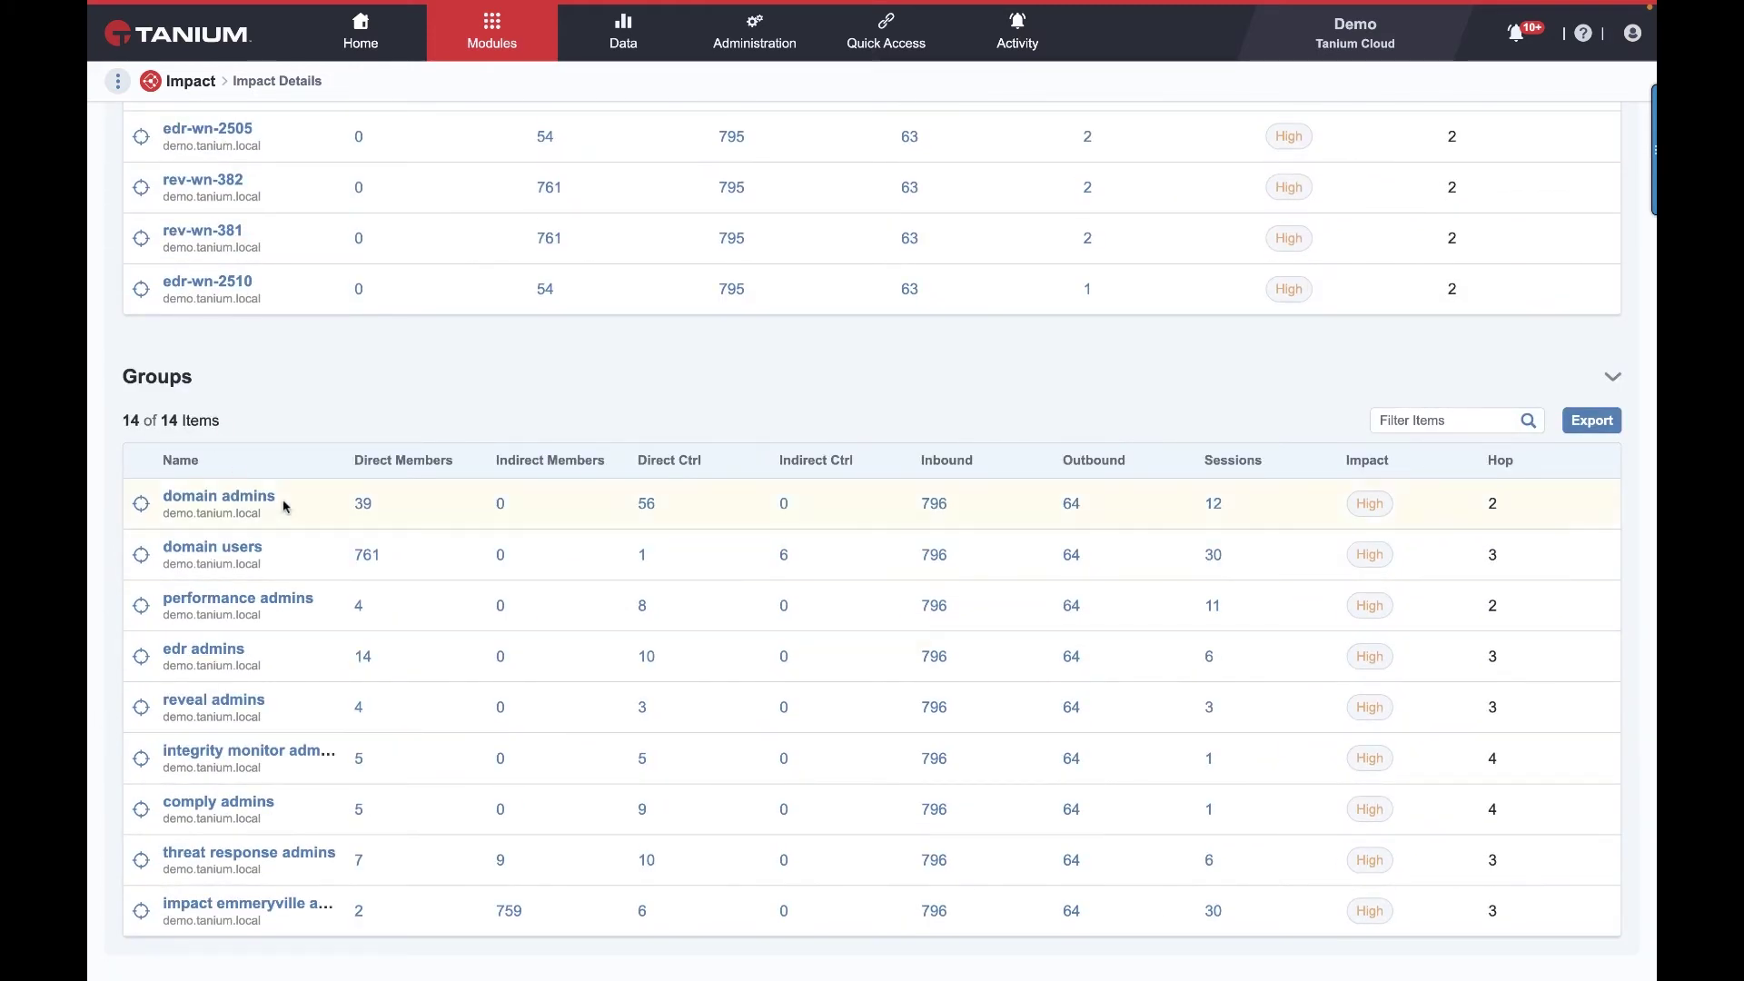
left_click(210, 908)
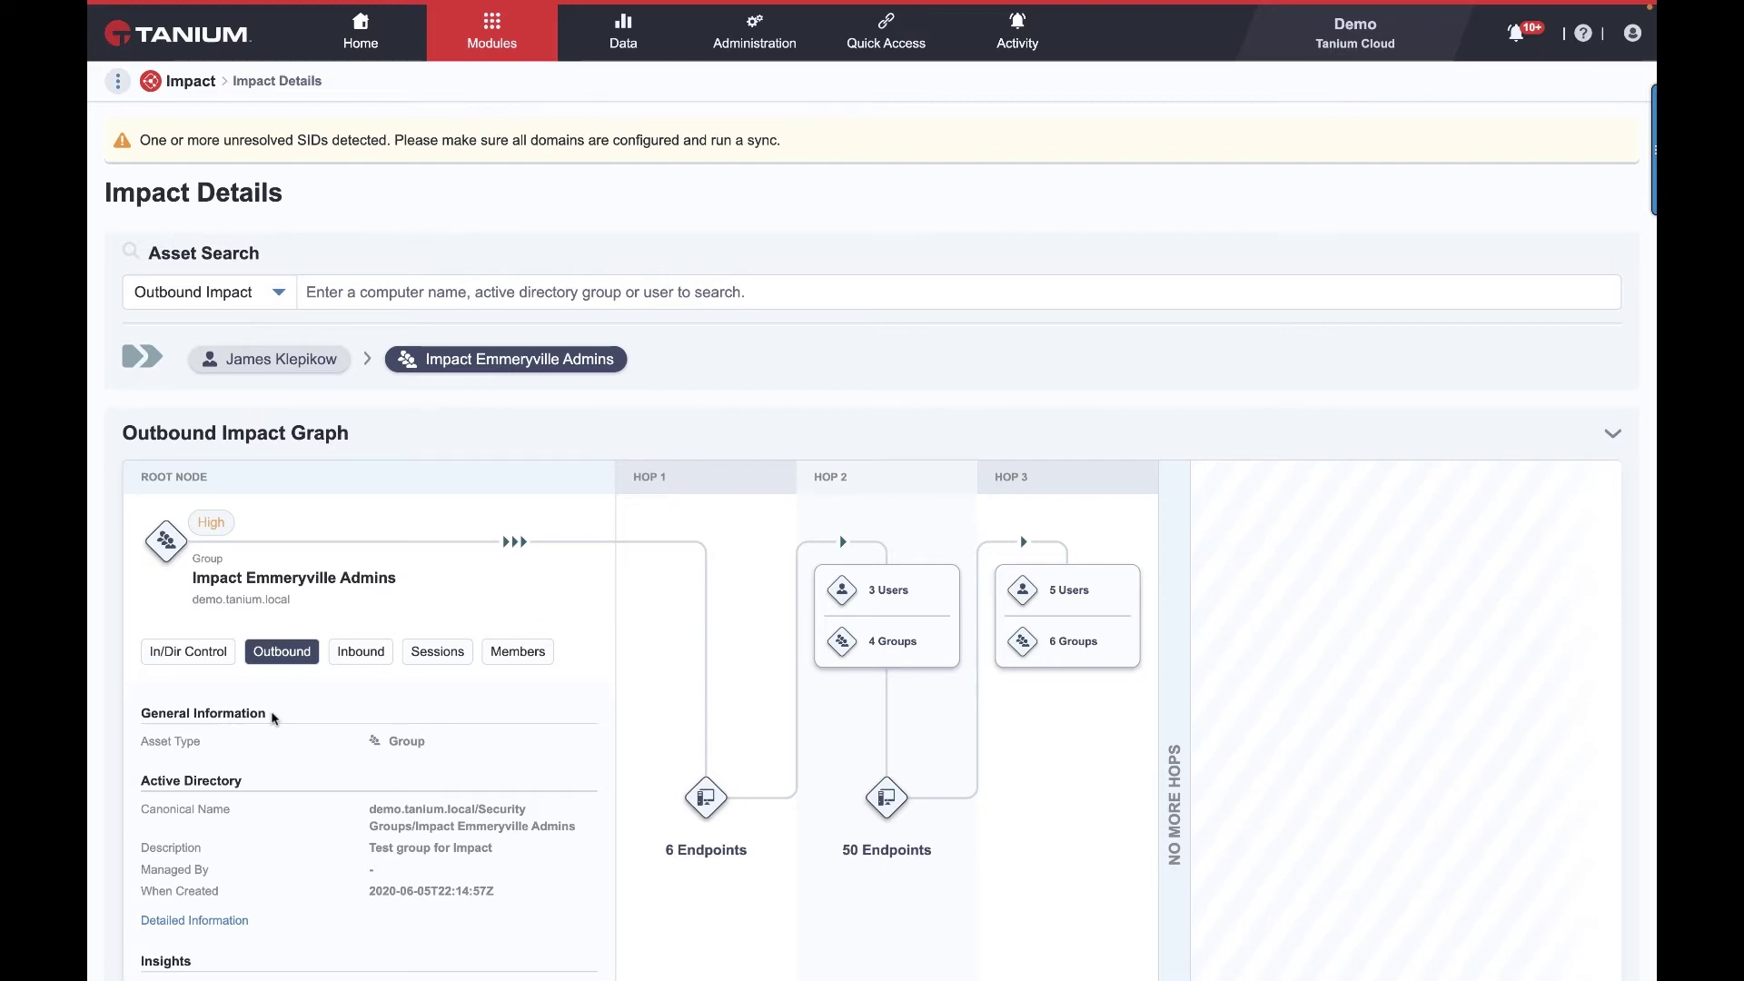
scroll(272, 717, "down", 8)
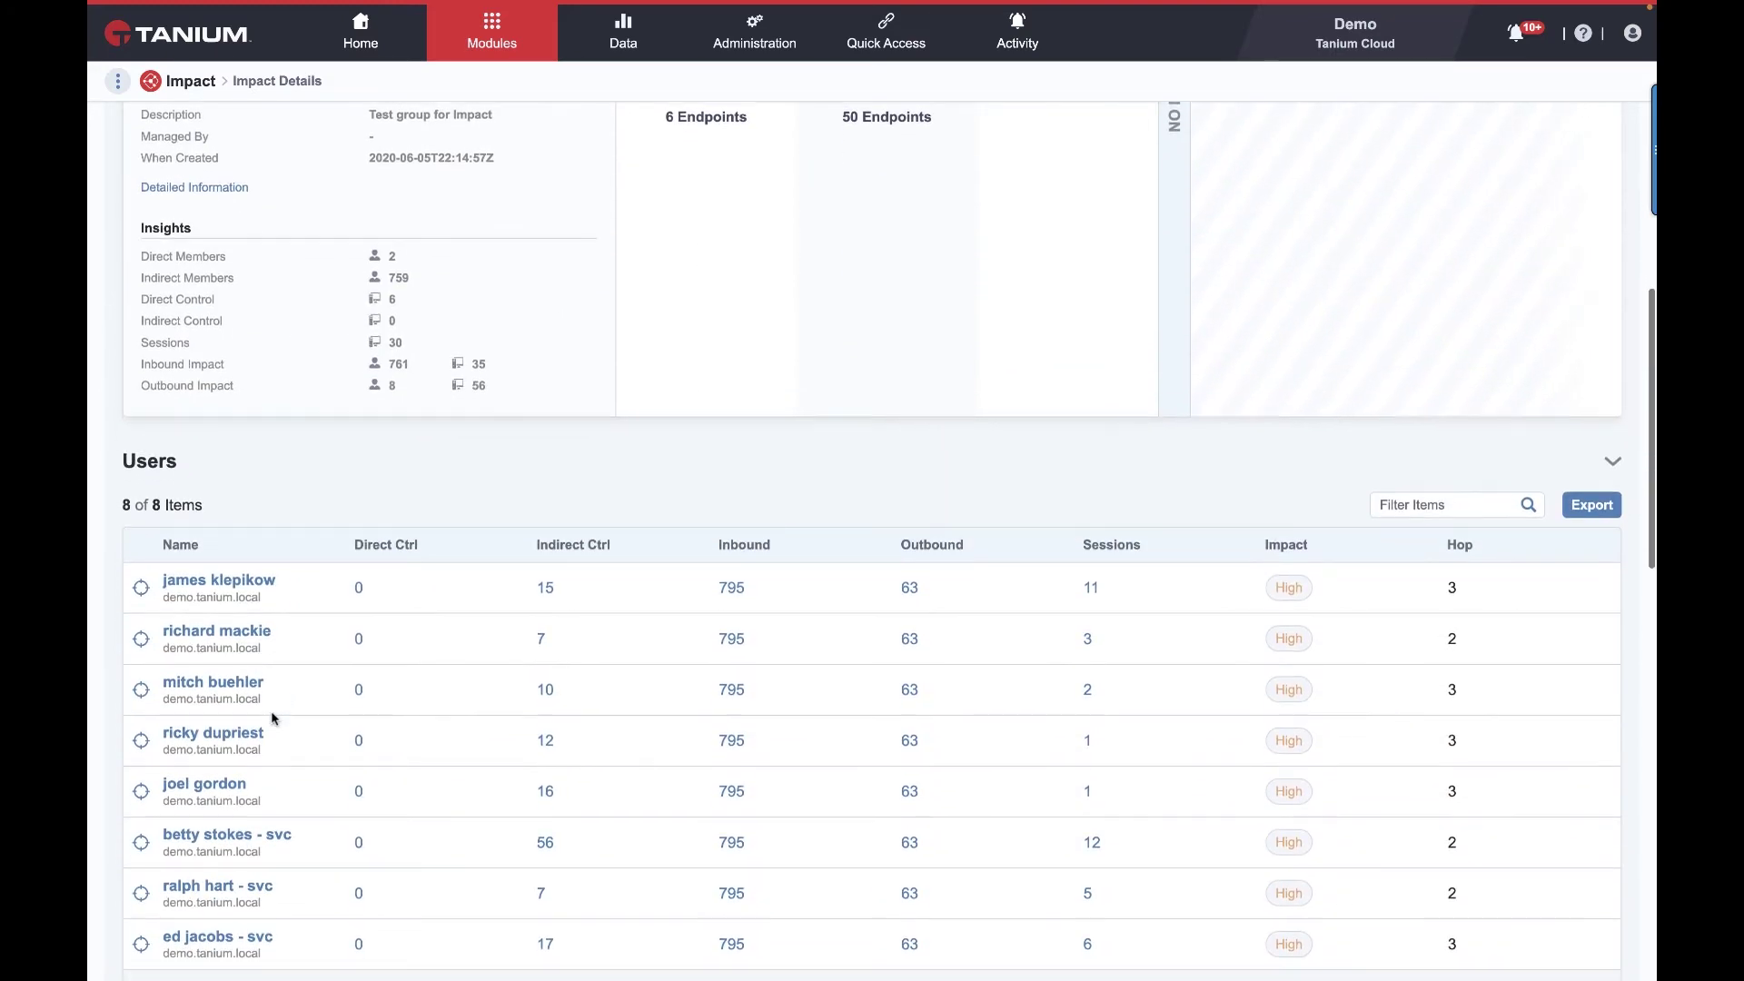
scroll(345, 462, "up", 8)
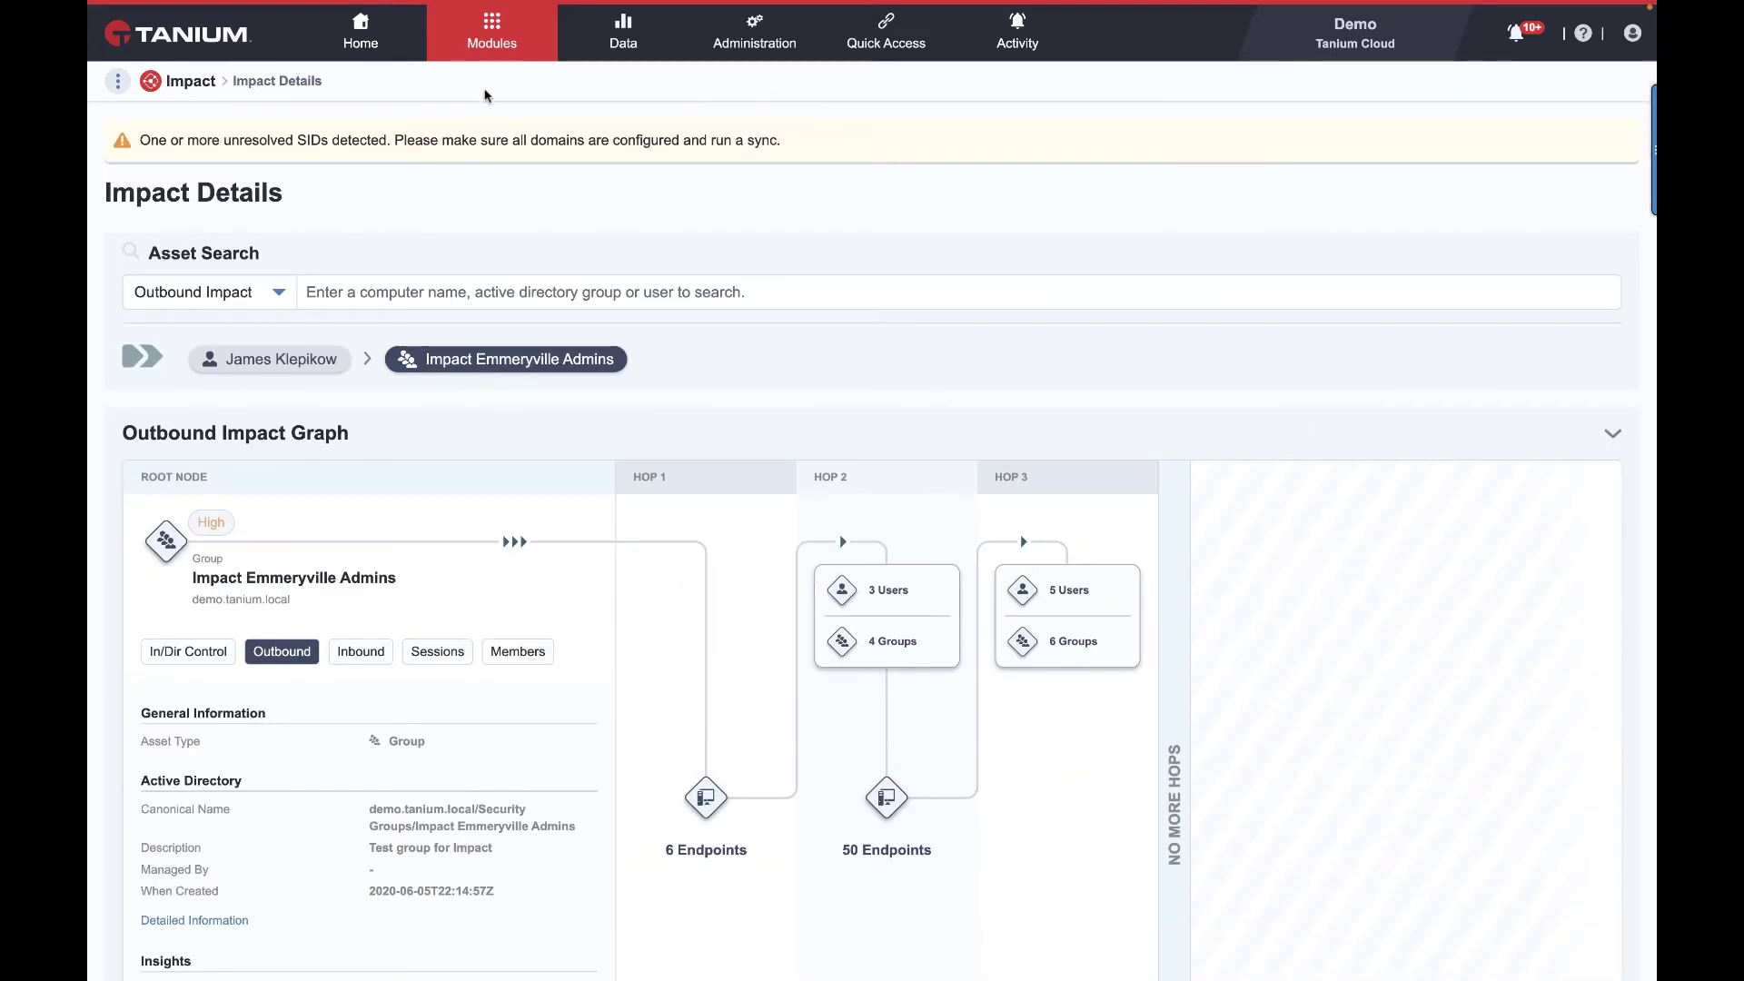
Return to the Benchmark Tanium Risk Score page through the modules list.
left_click(491, 41)
mouse_move(509, 175)
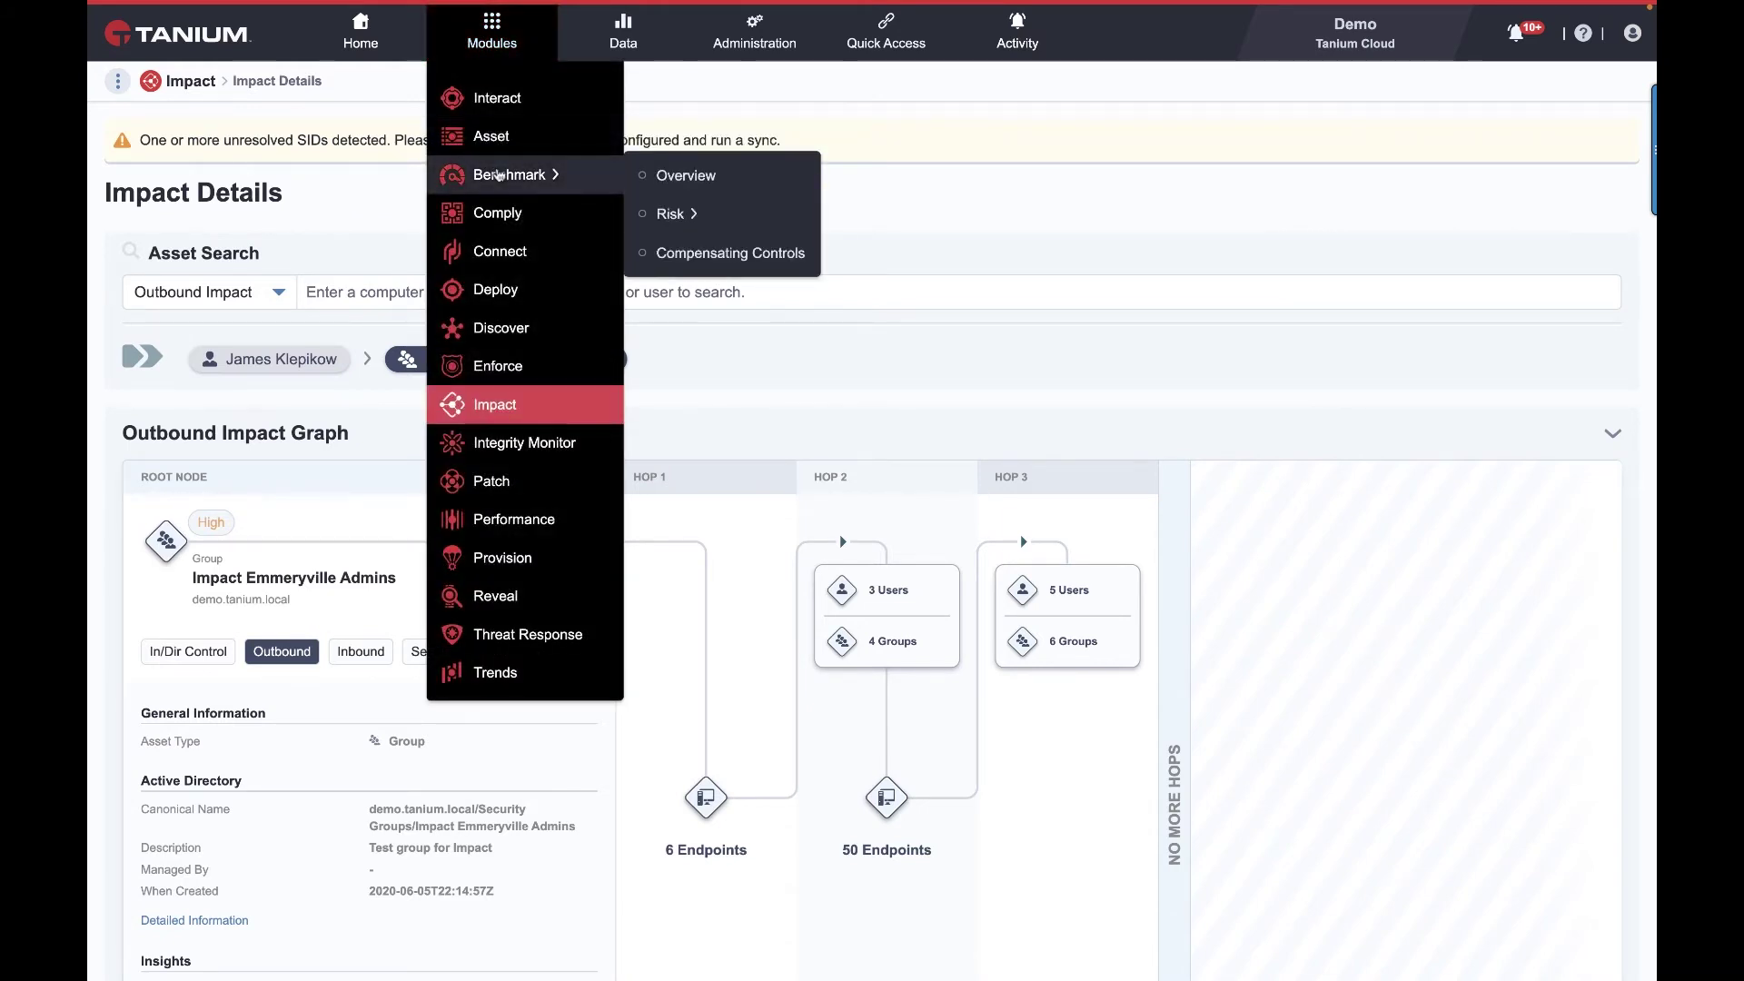
left_click(668, 177)
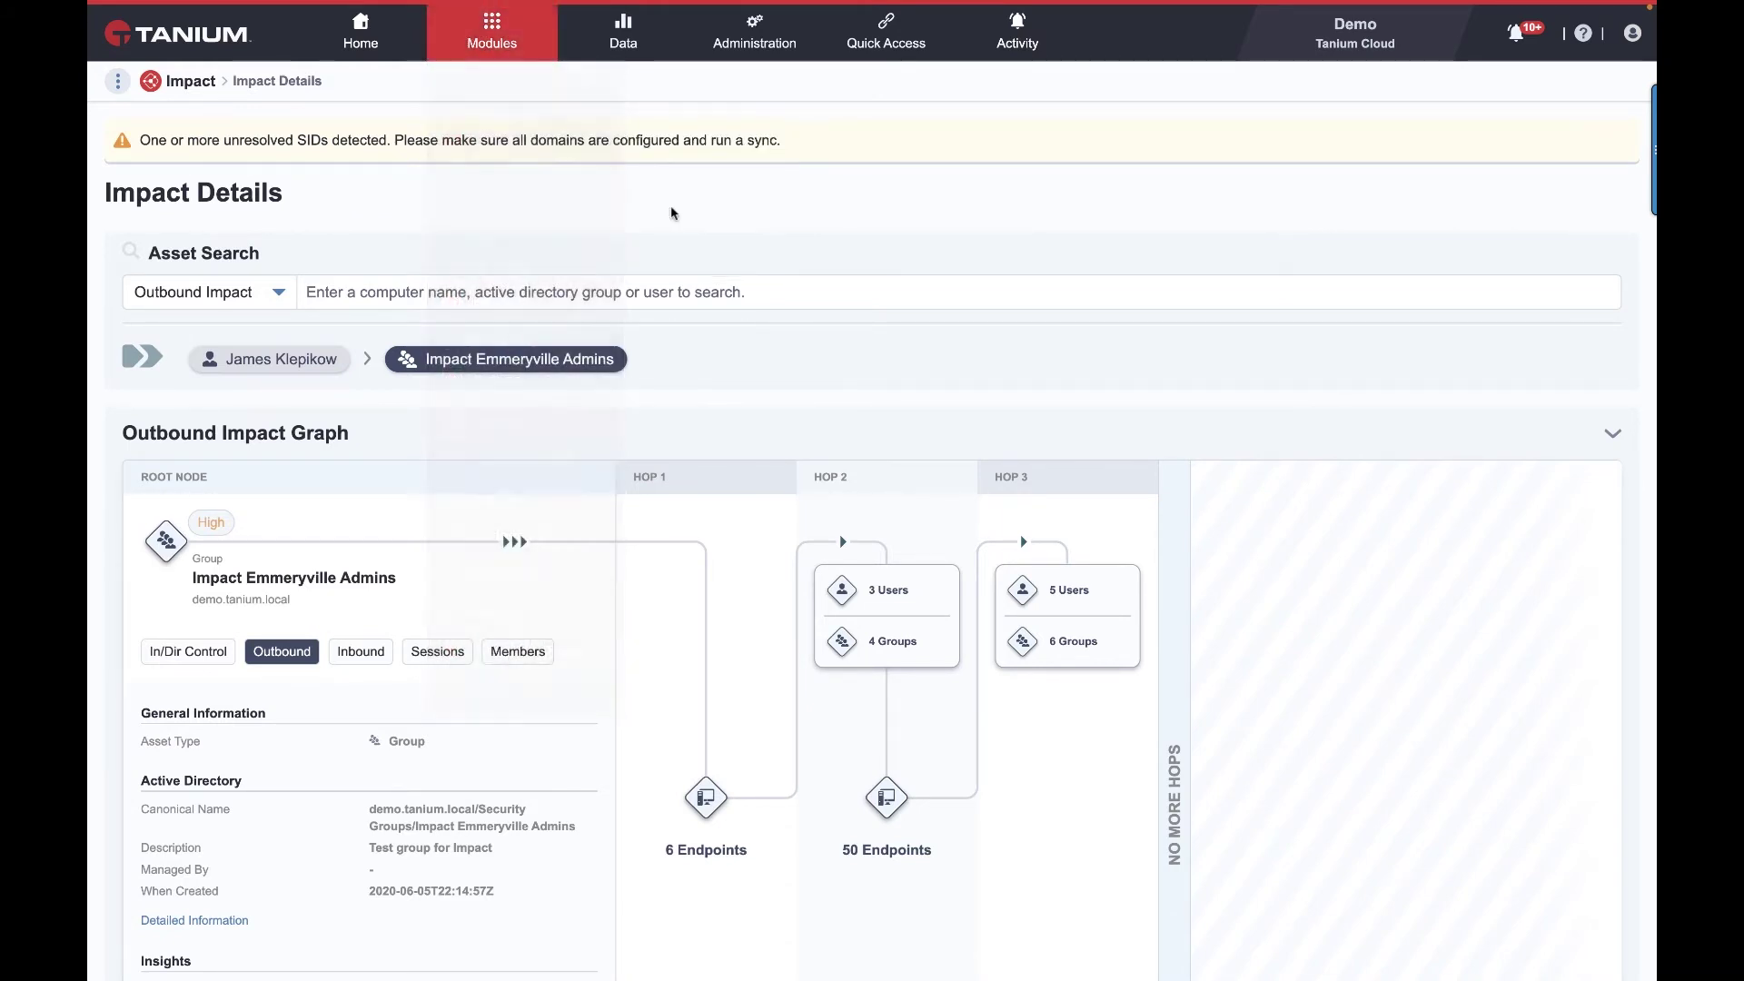
left_click(491, 34)
mouse_move(527, 174)
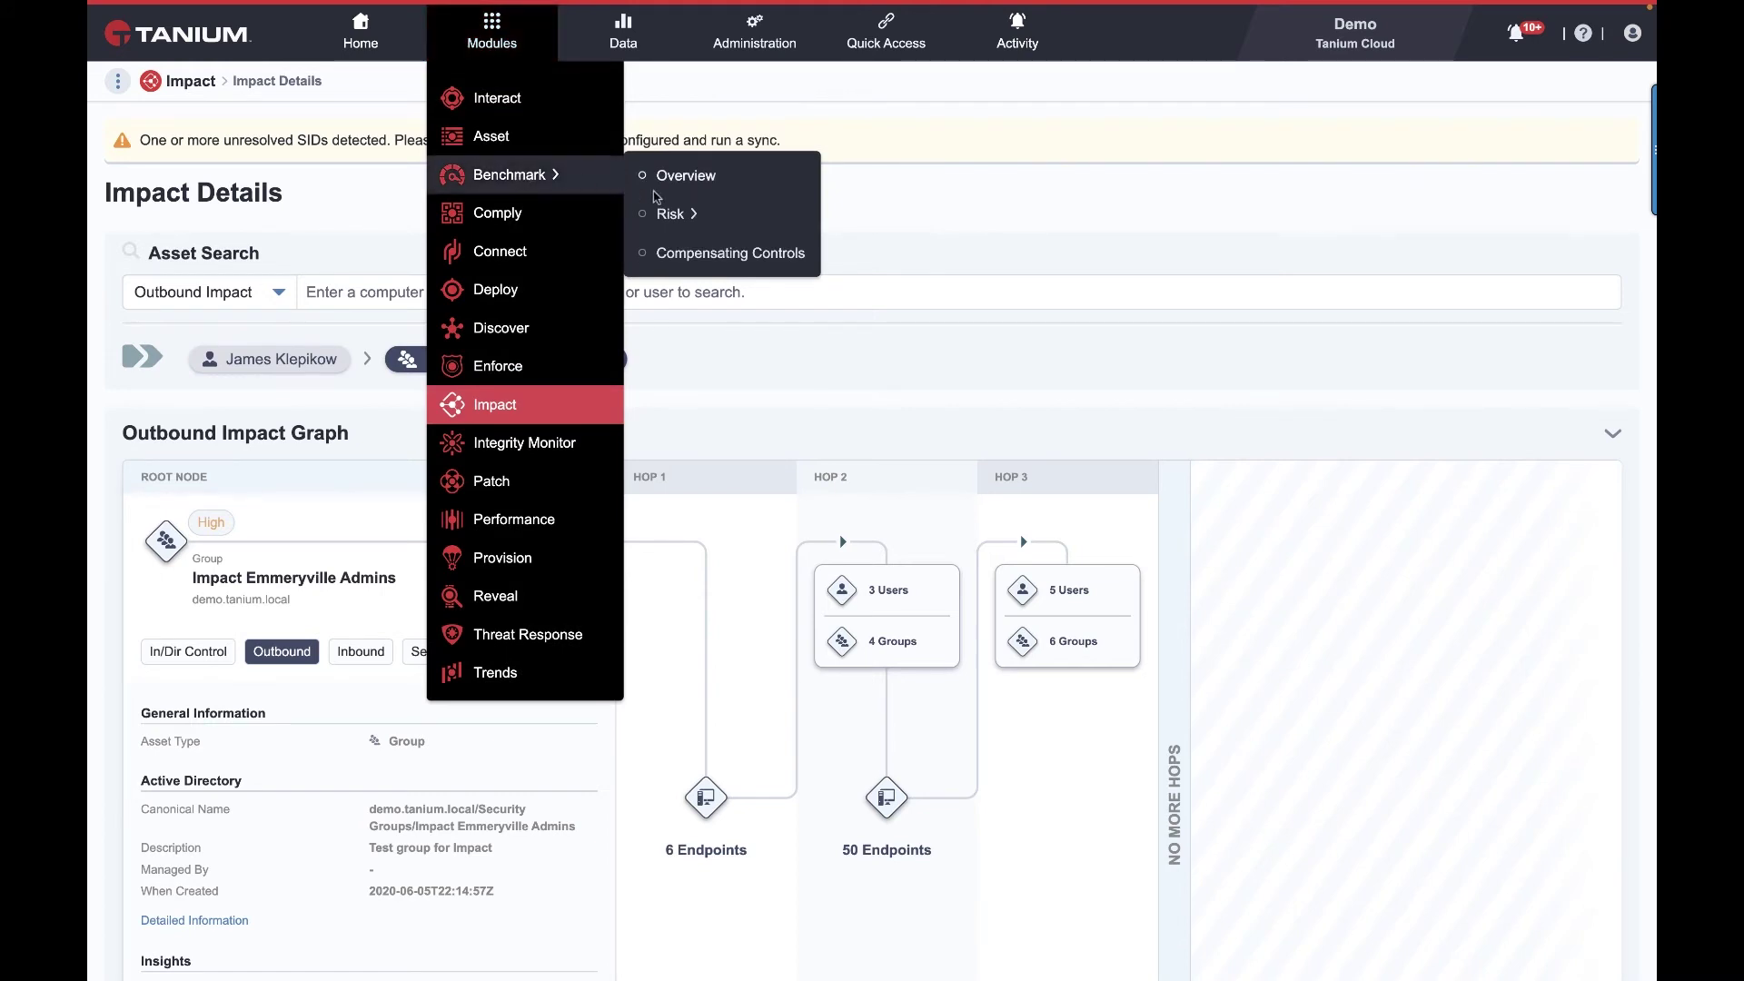
left_click(675, 218)
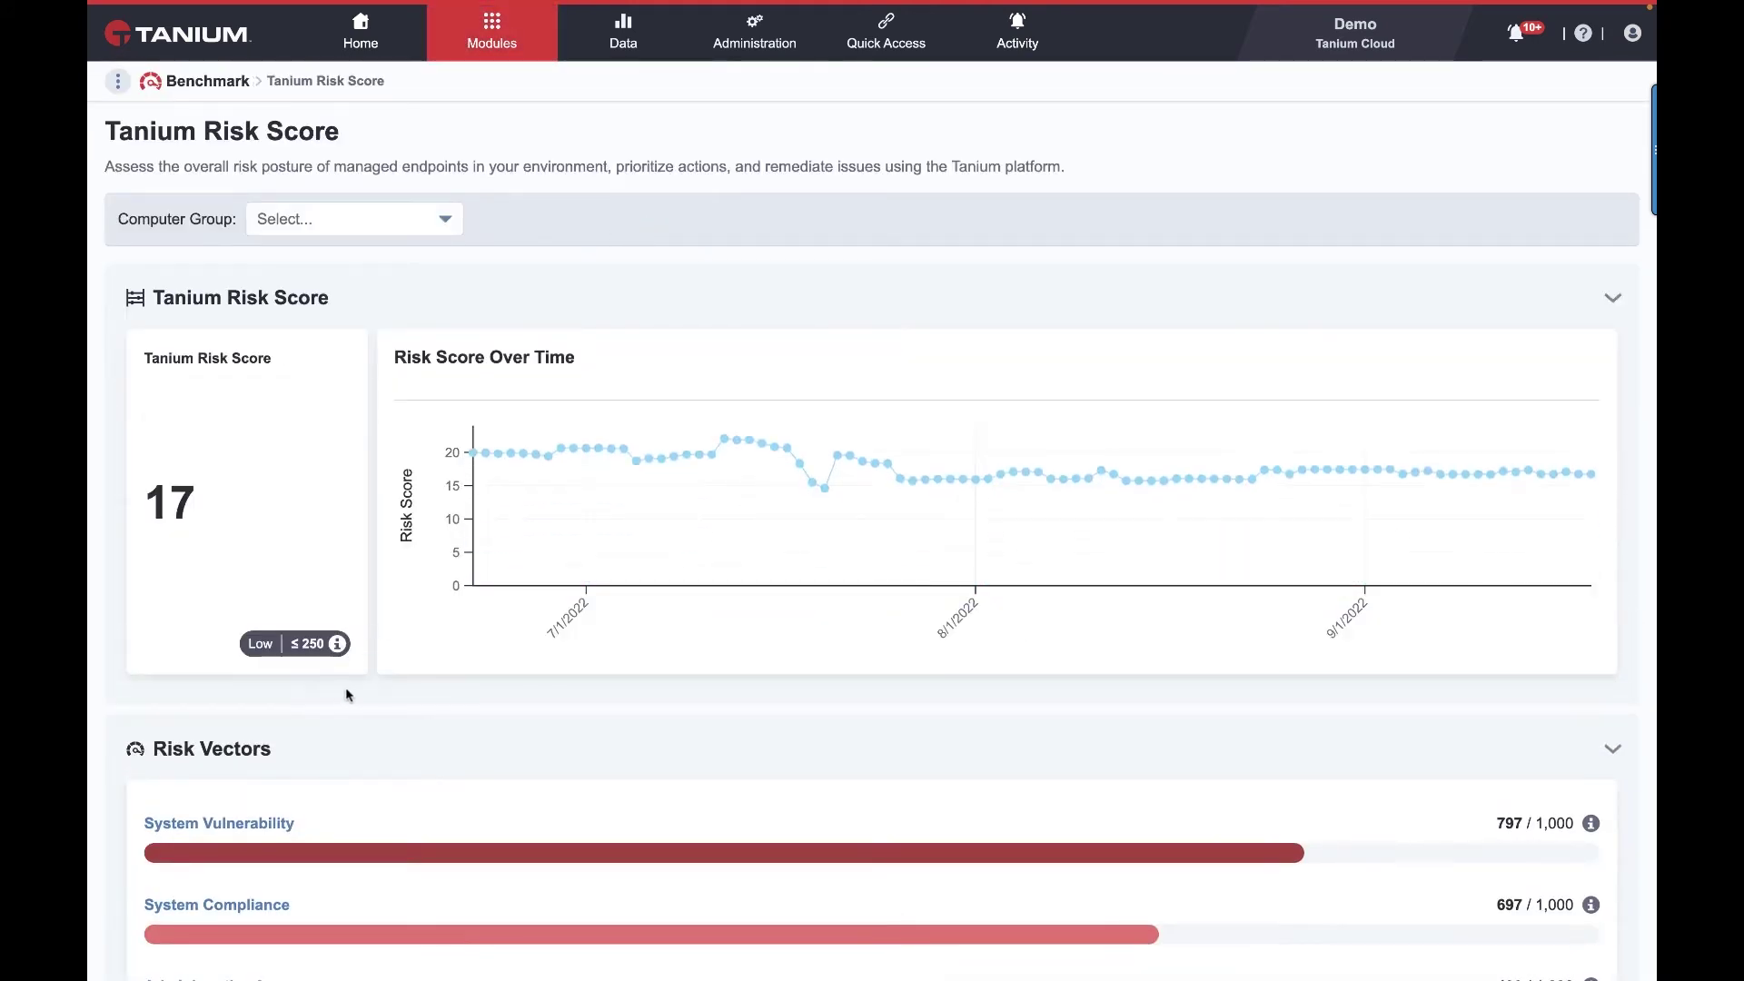
Open the System Vulnerability risk vector (797/1000) and scroll to its Endpoints table.
scroll(455, 665, "down", 2)
left_click(233, 647)
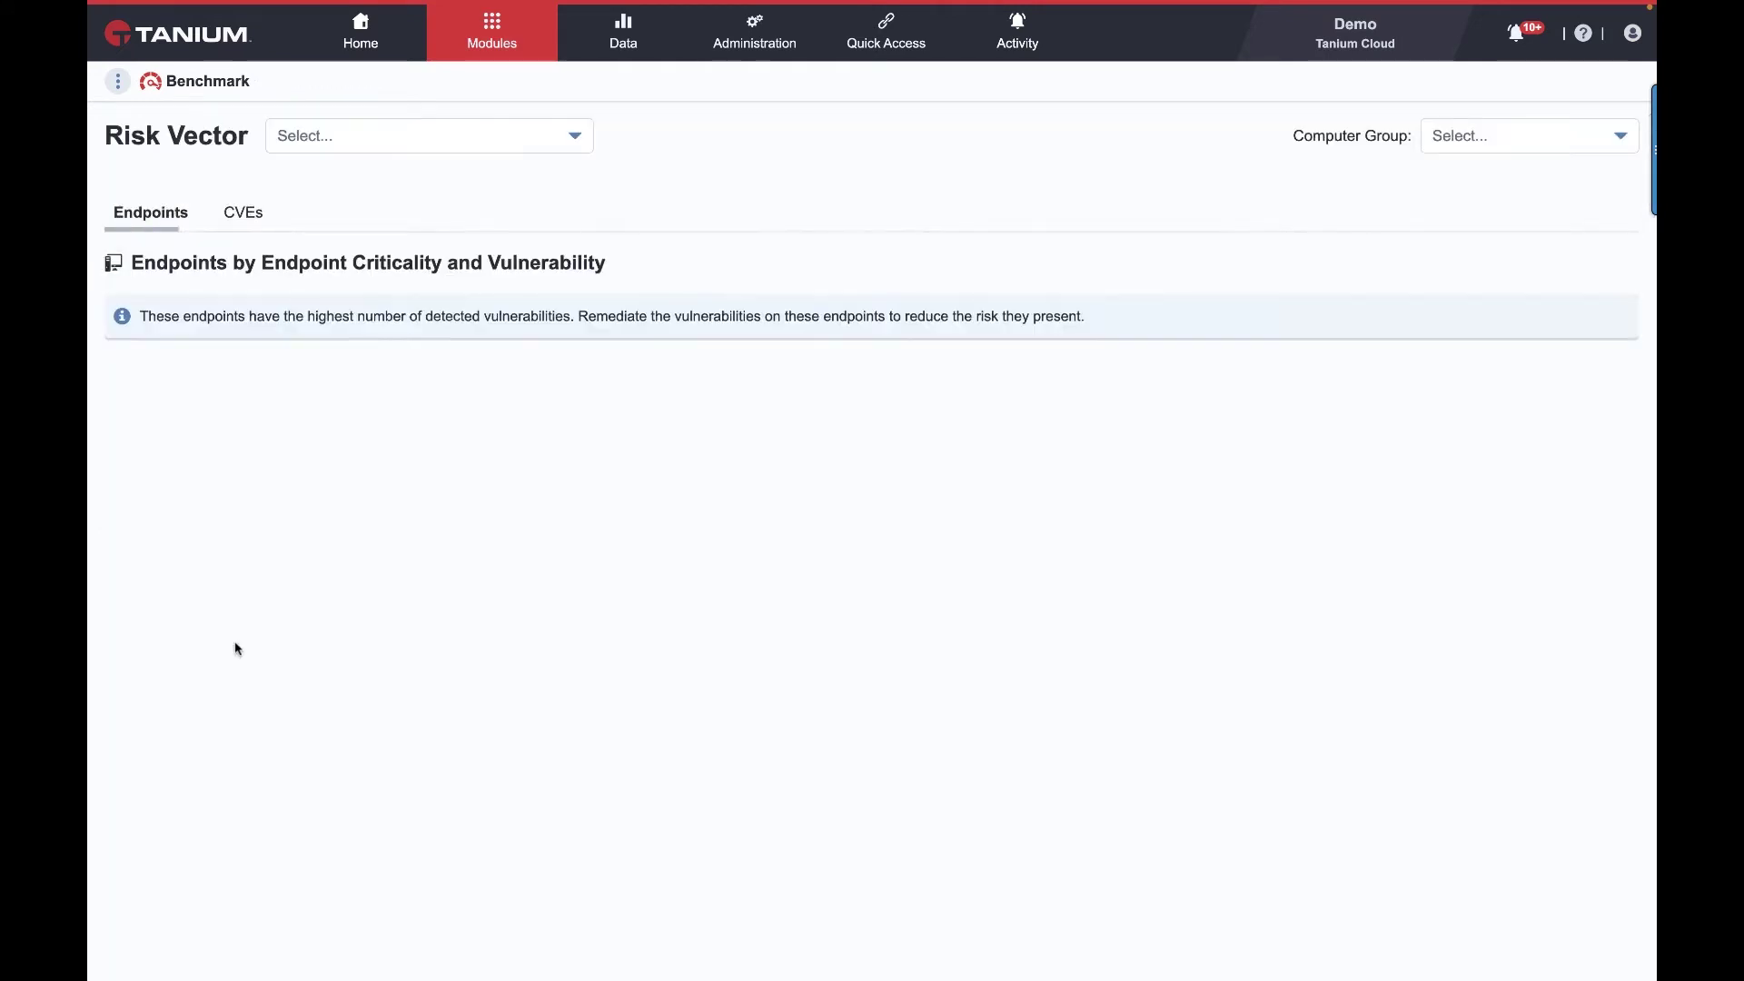
scroll(236, 630, "down", 8)
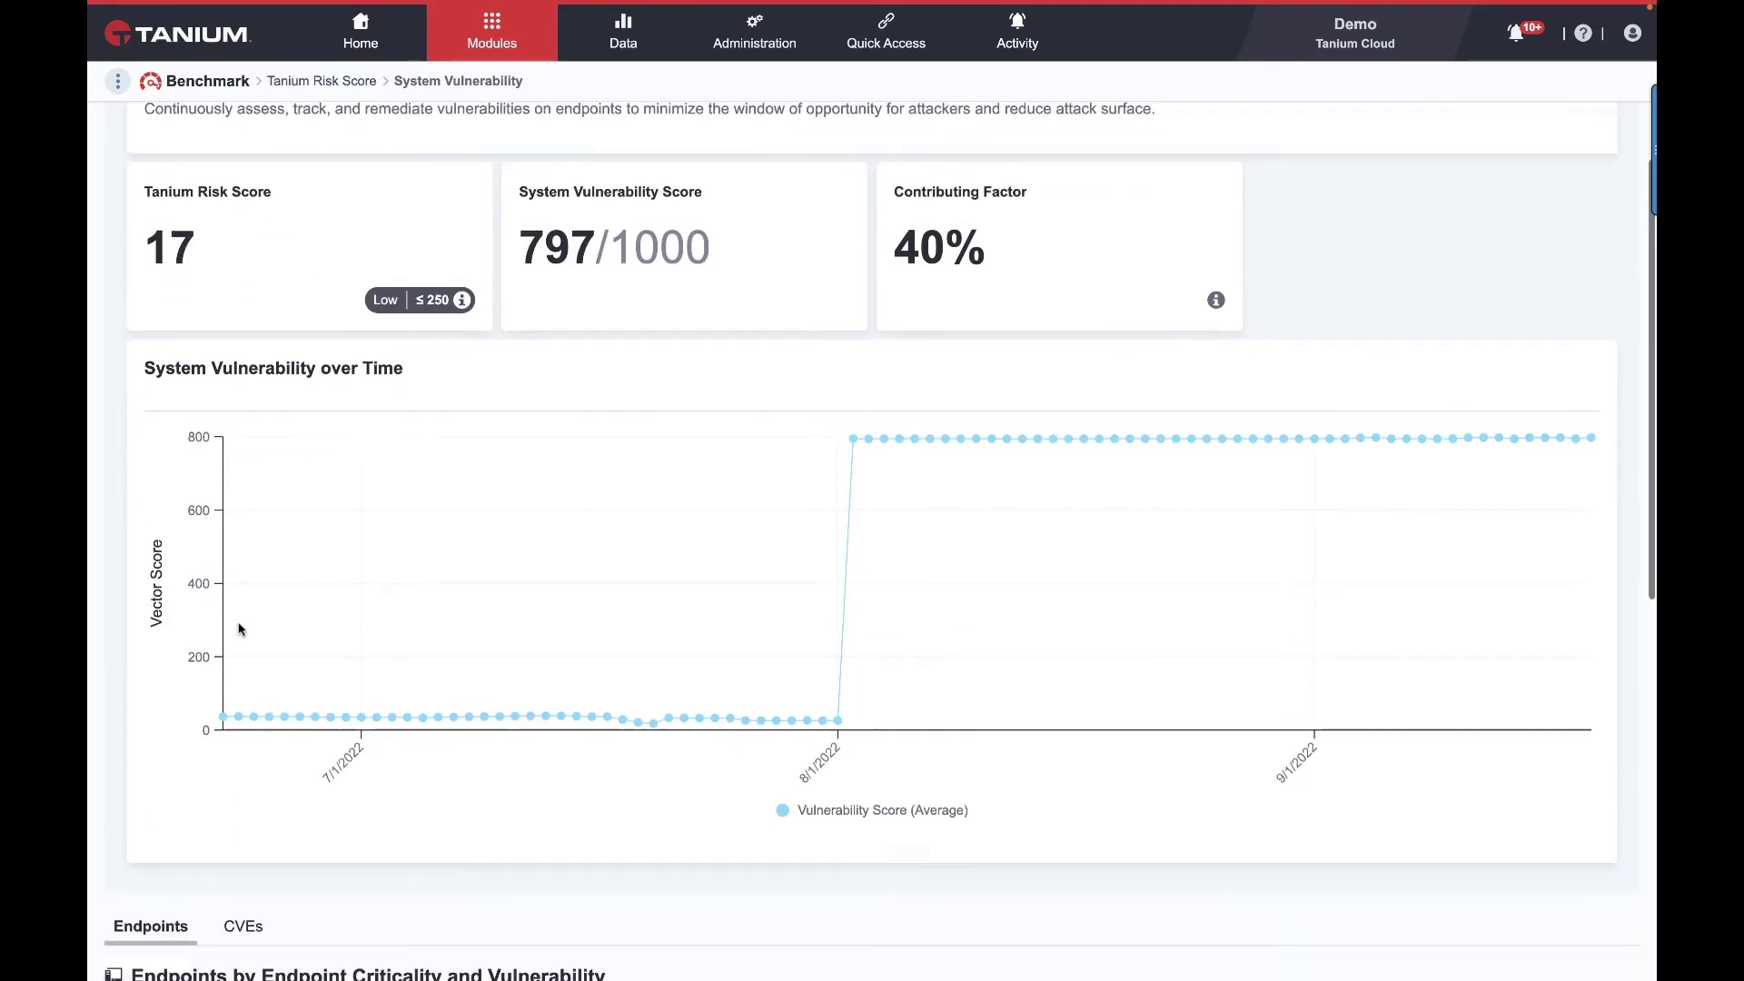
scroll(239, 627, "down", 5)
scroll(182, 672, "up", 3)
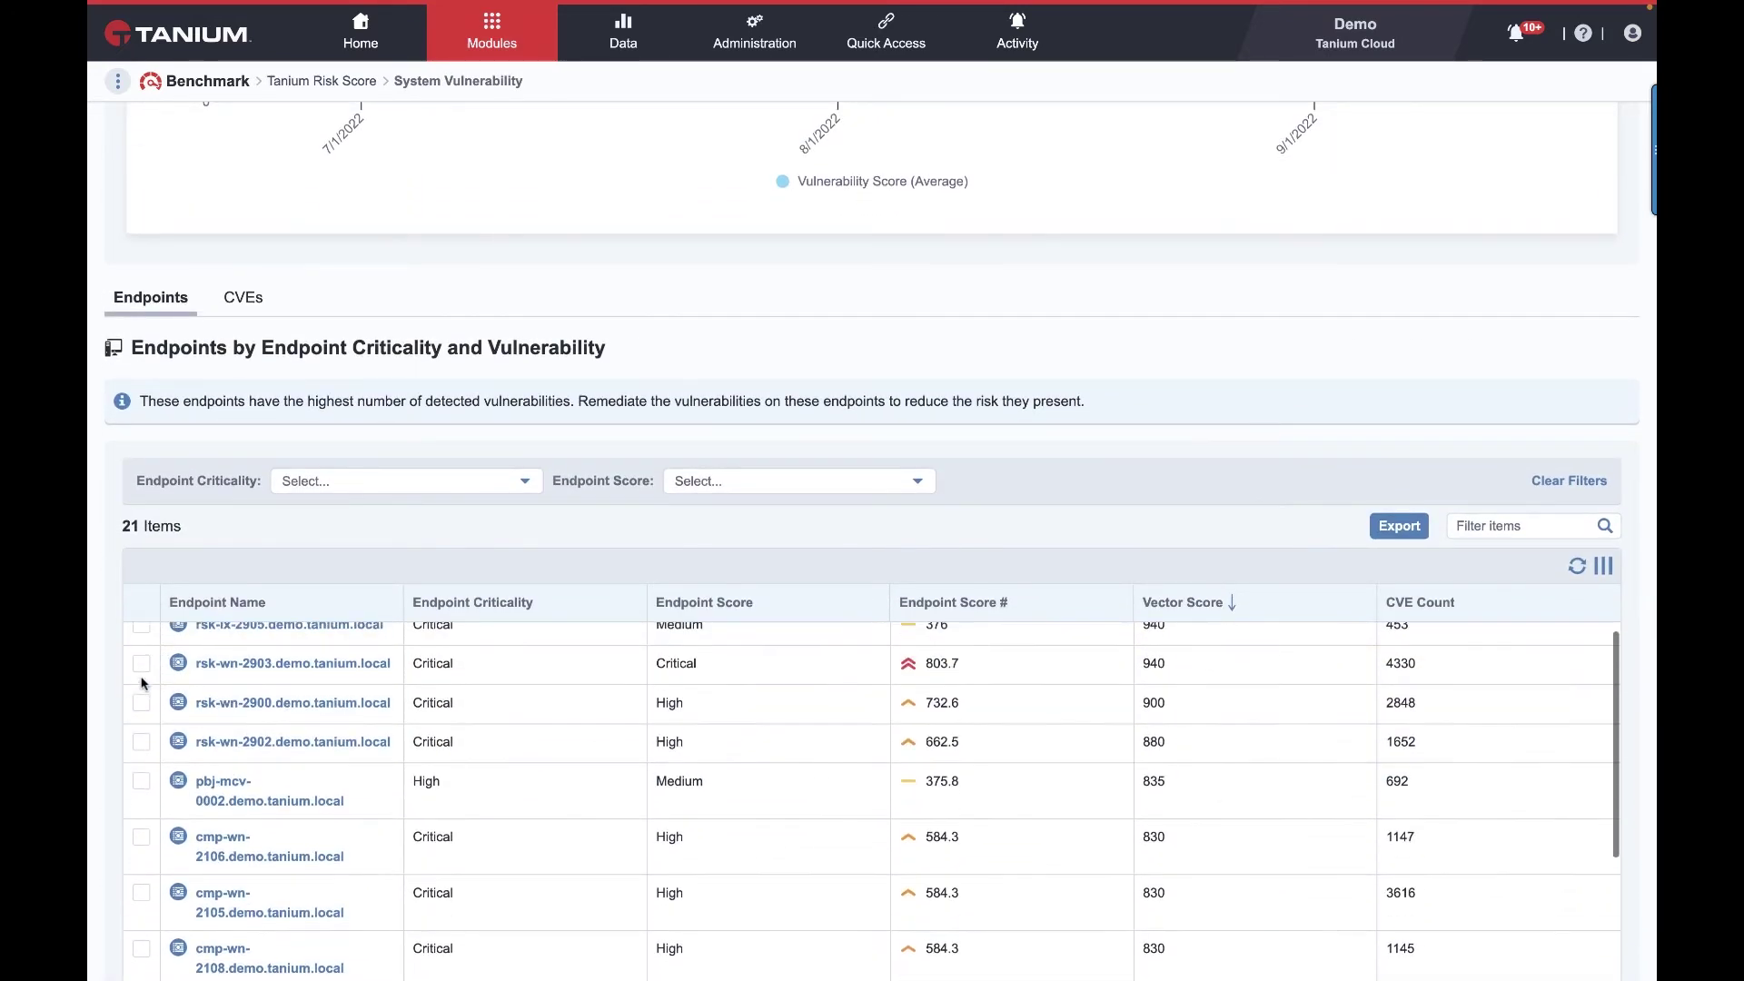
scroll(115, 691, "down", 4)
scroll(104, 687, "down", 3)
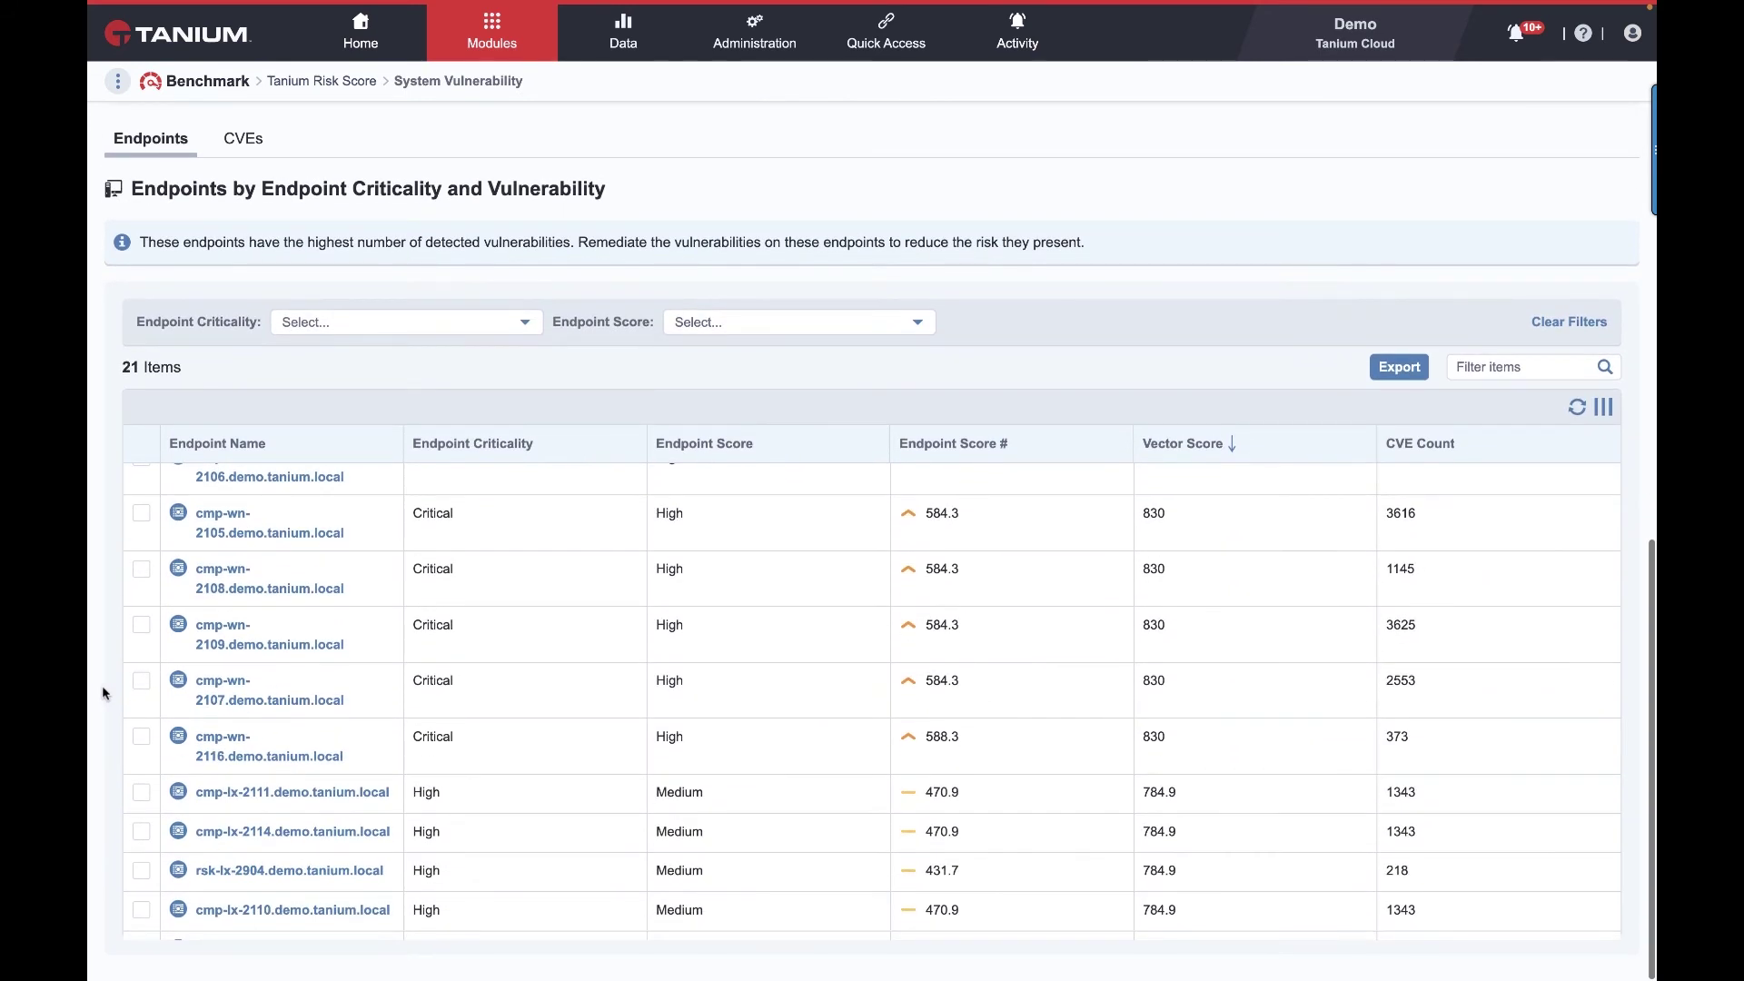
scroll(325, 692, "up", 1)
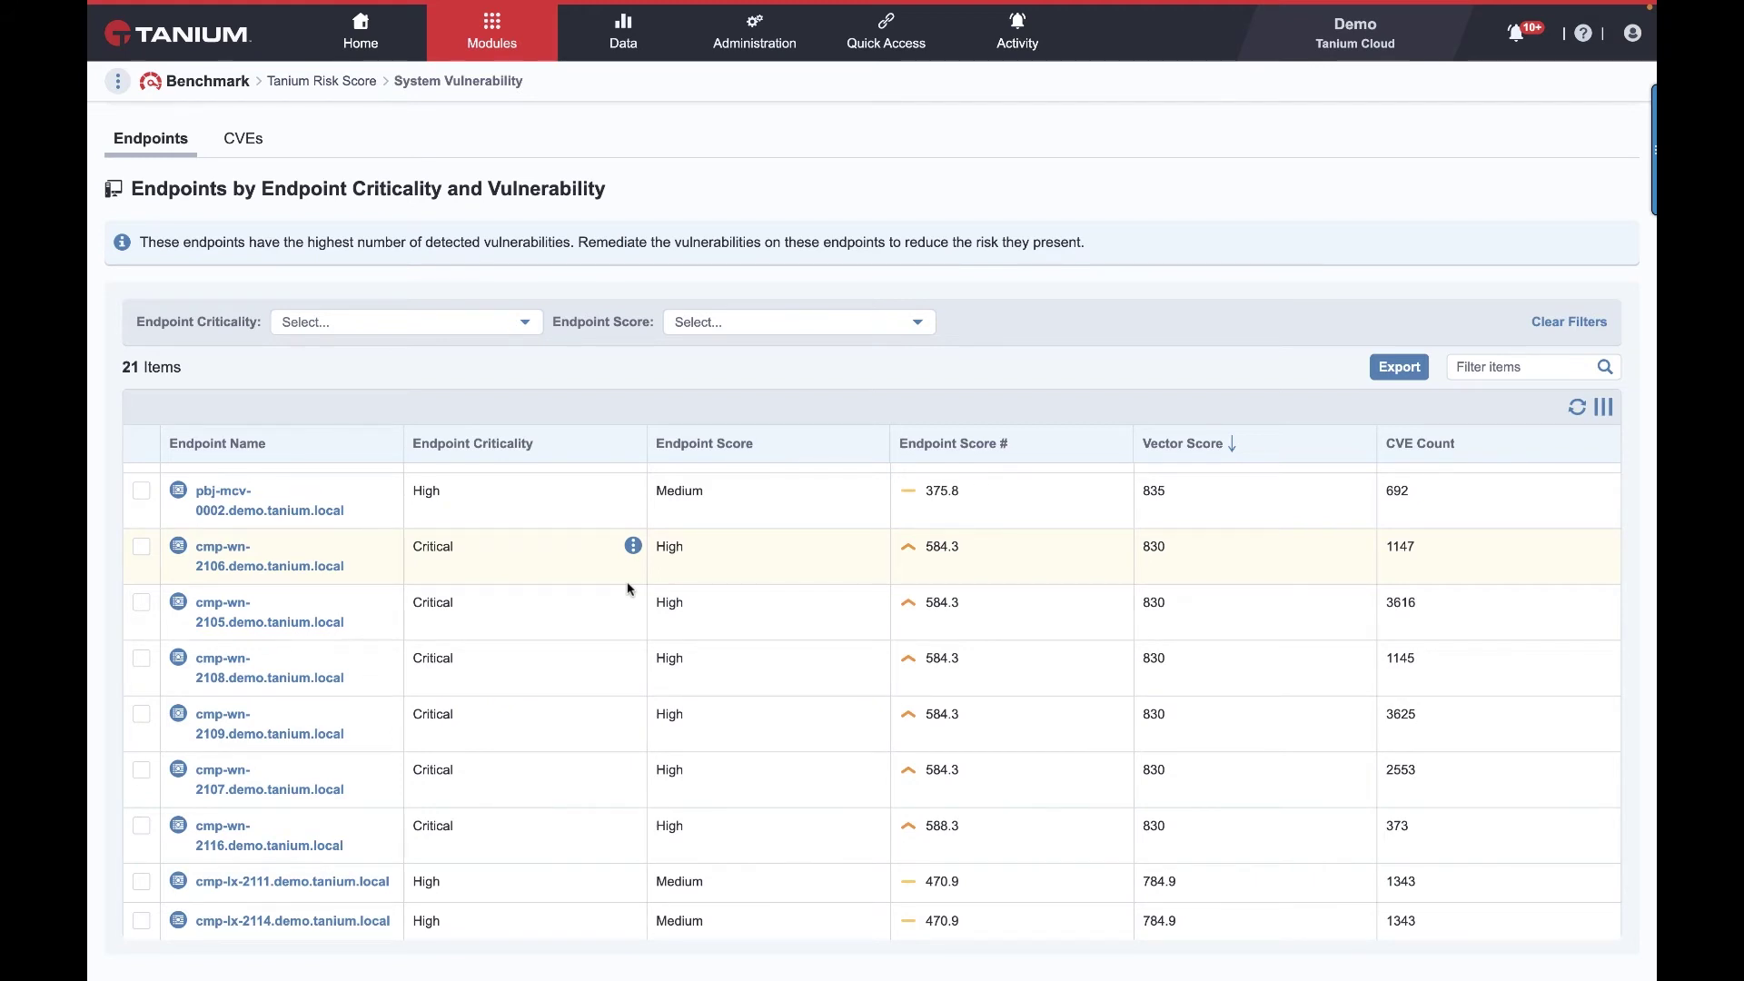
Sort the 21 endpoints by Vector Score ascending, lowest at 314.2.
left_click(1169, 448)
left_click(1168, 448)
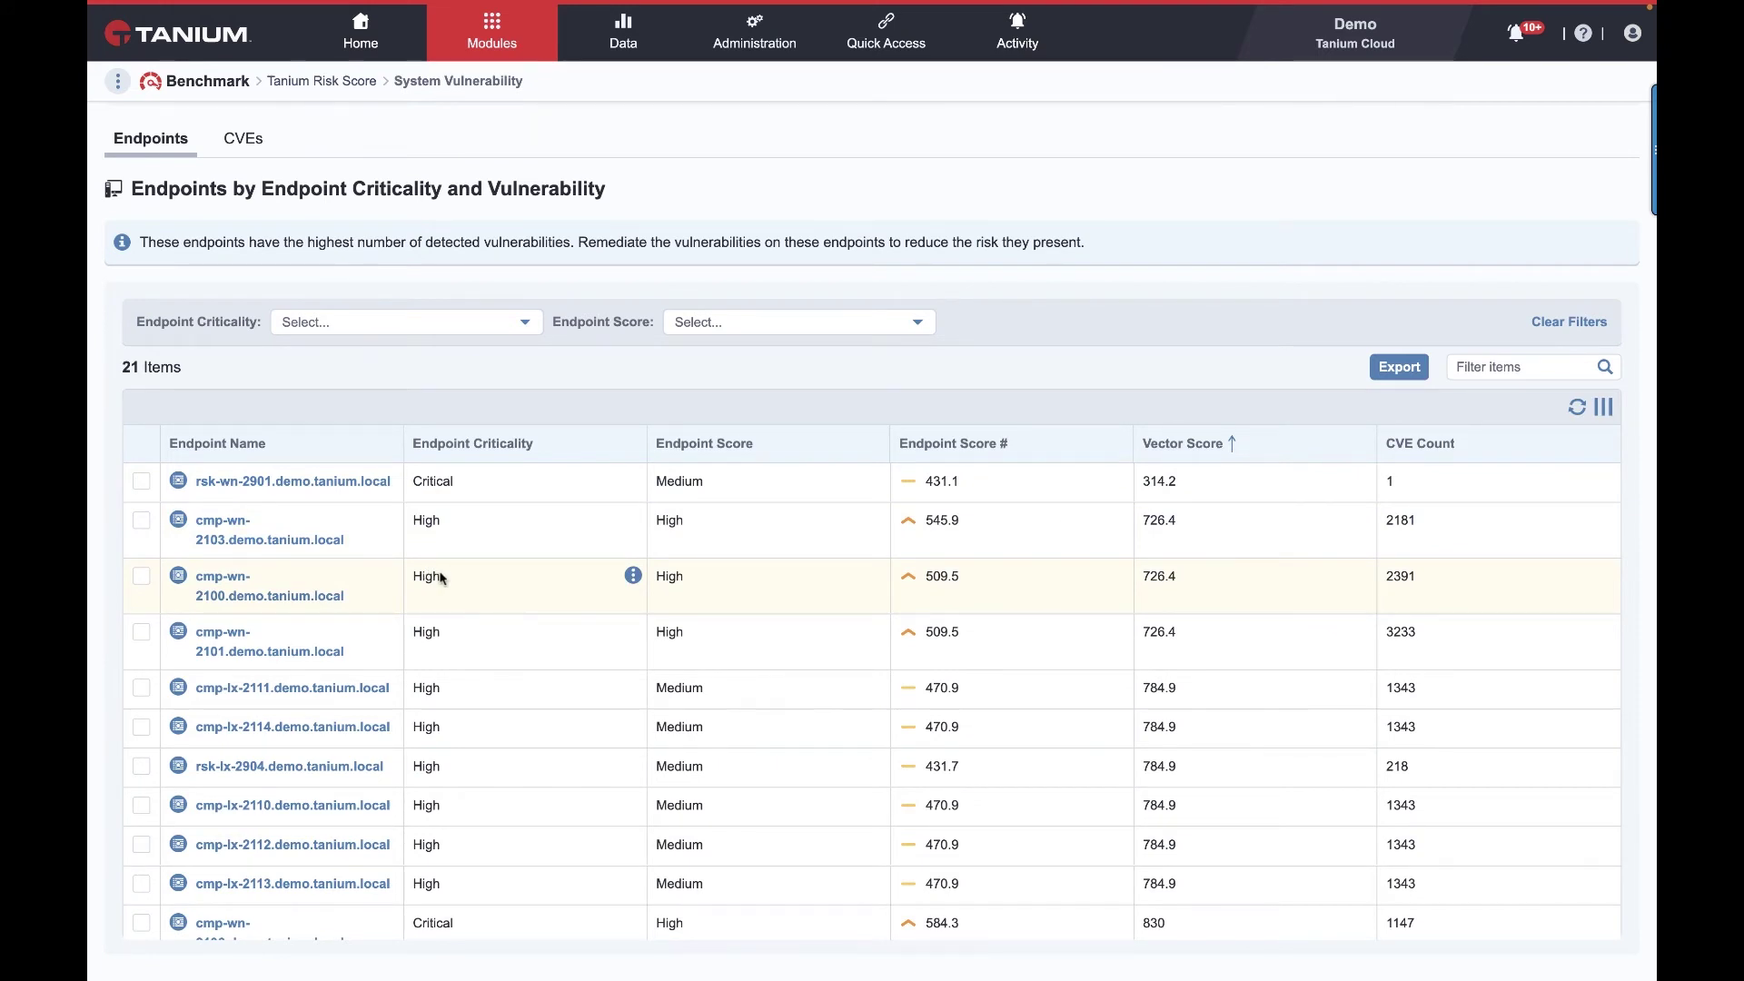
scroll(424, 569, "up", 1)
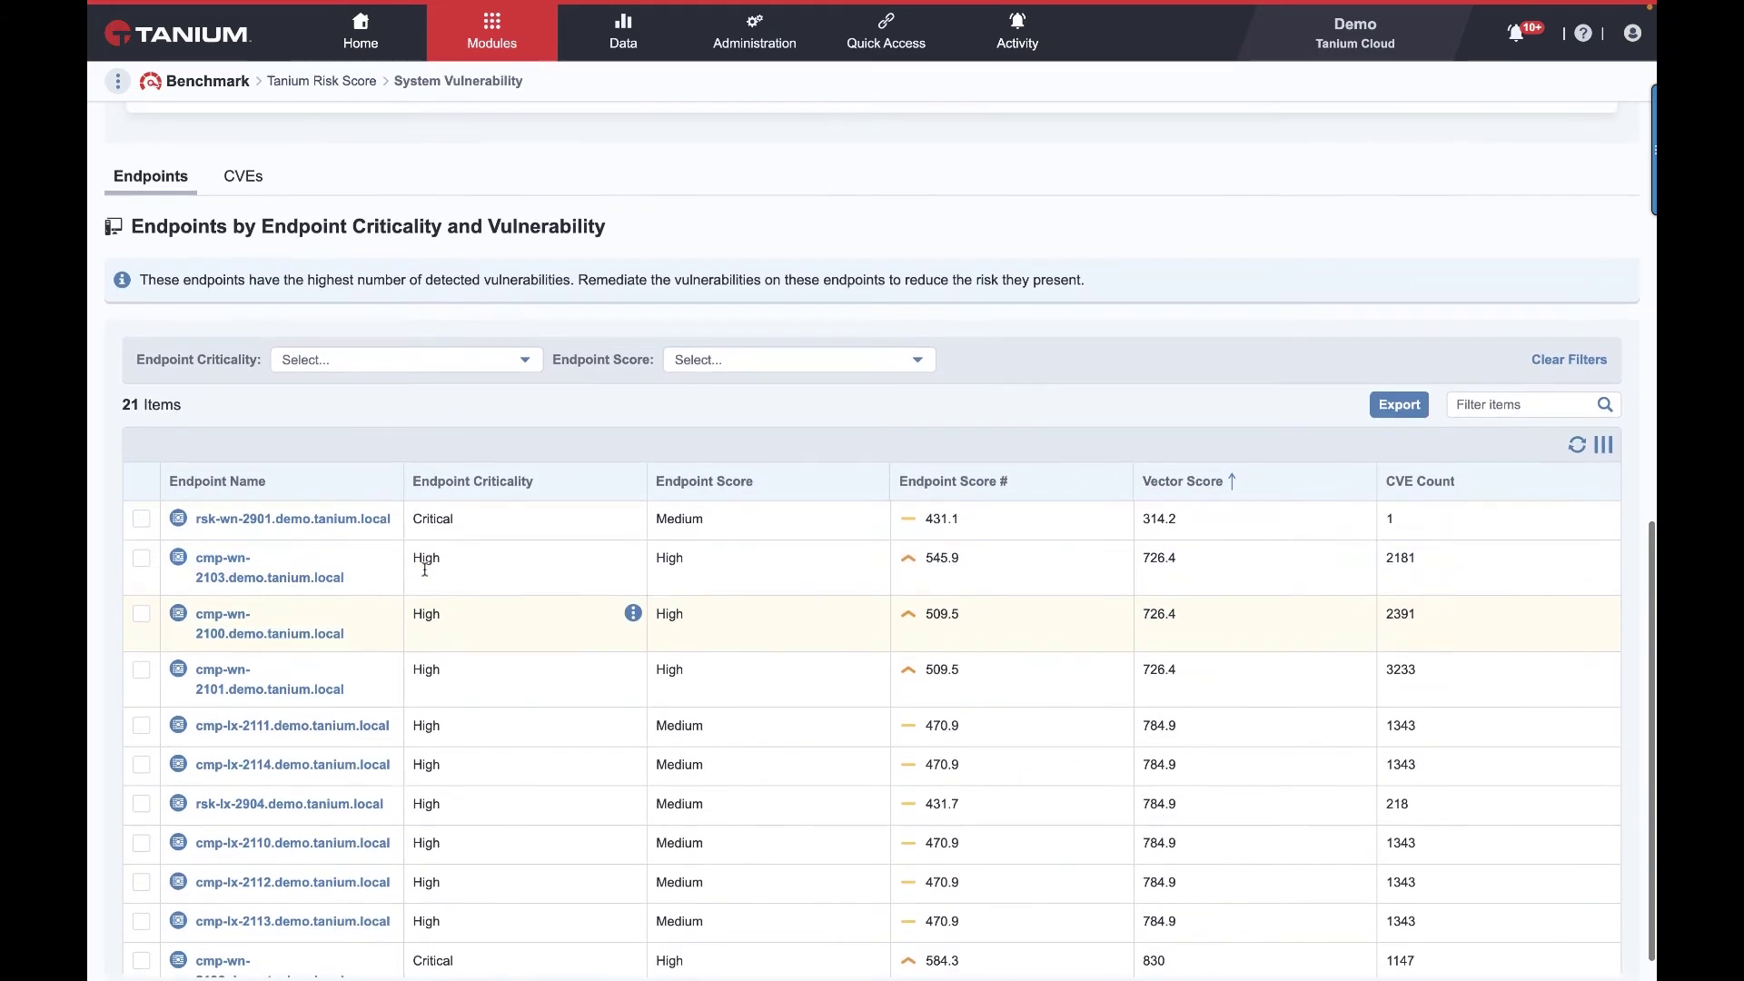
Show the 8,920 System Vulnerability CVEs and tick CVE-2022-21874.
left_click(243, 235)
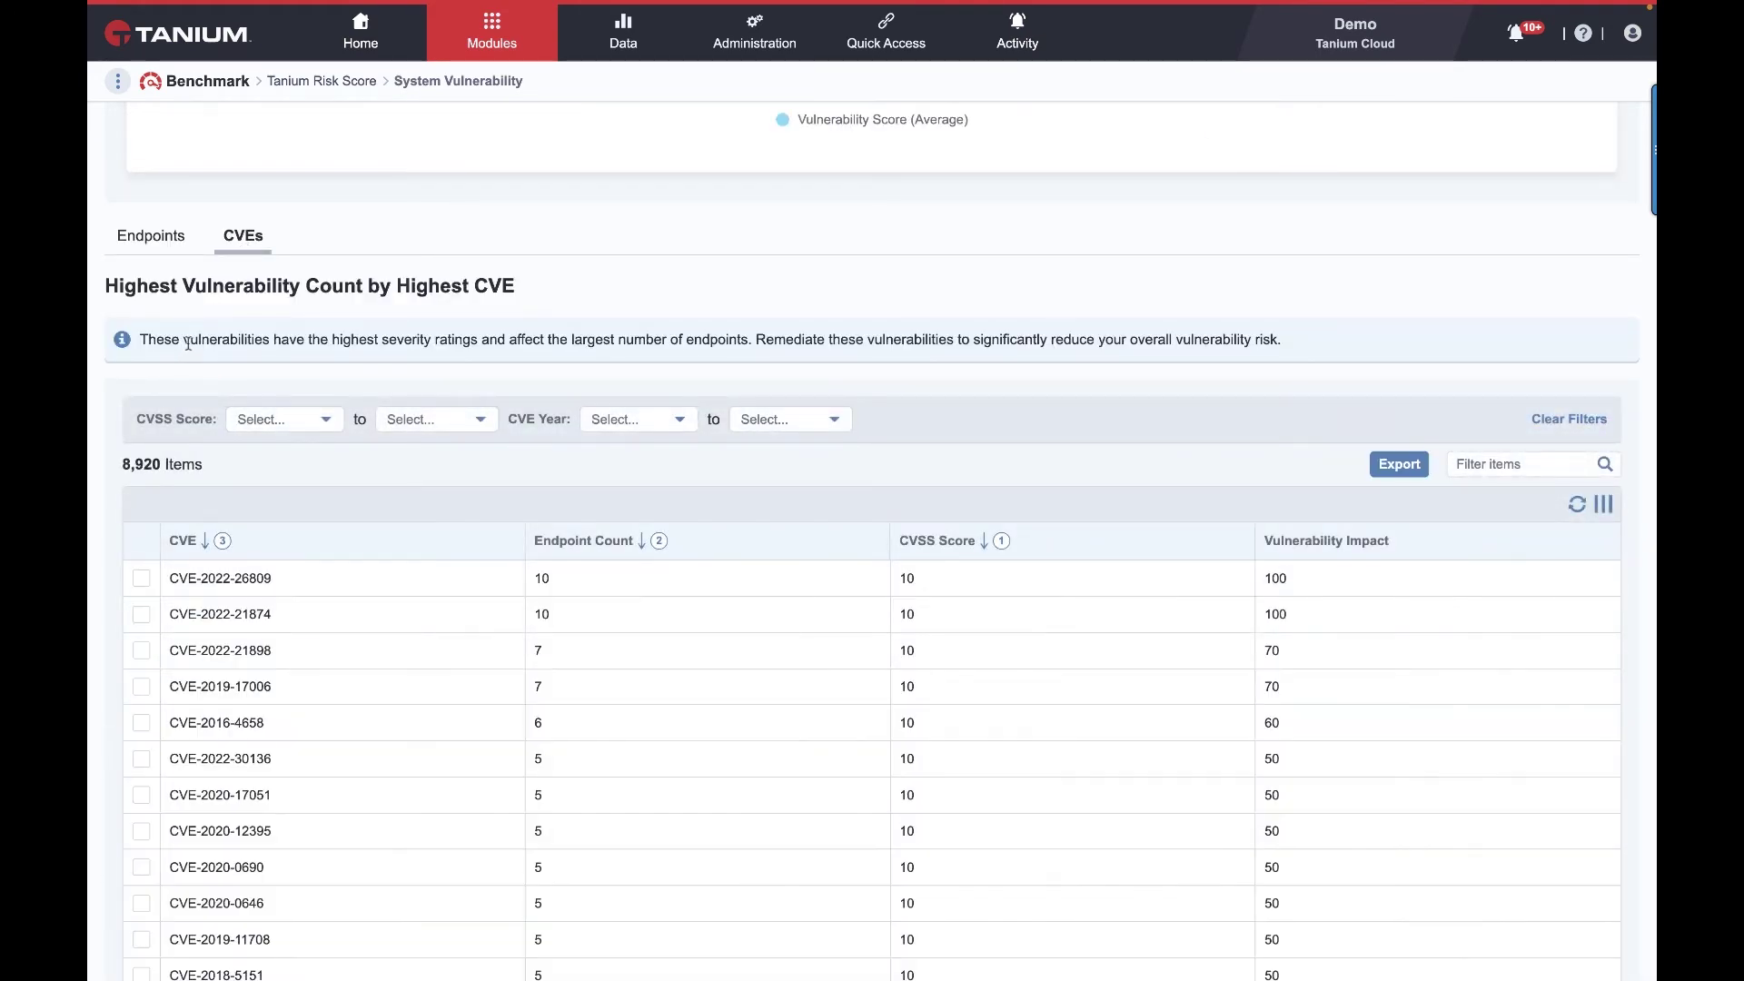
scroll(157, 360, "down", 1)
scroll(156, 361, "down", 1)
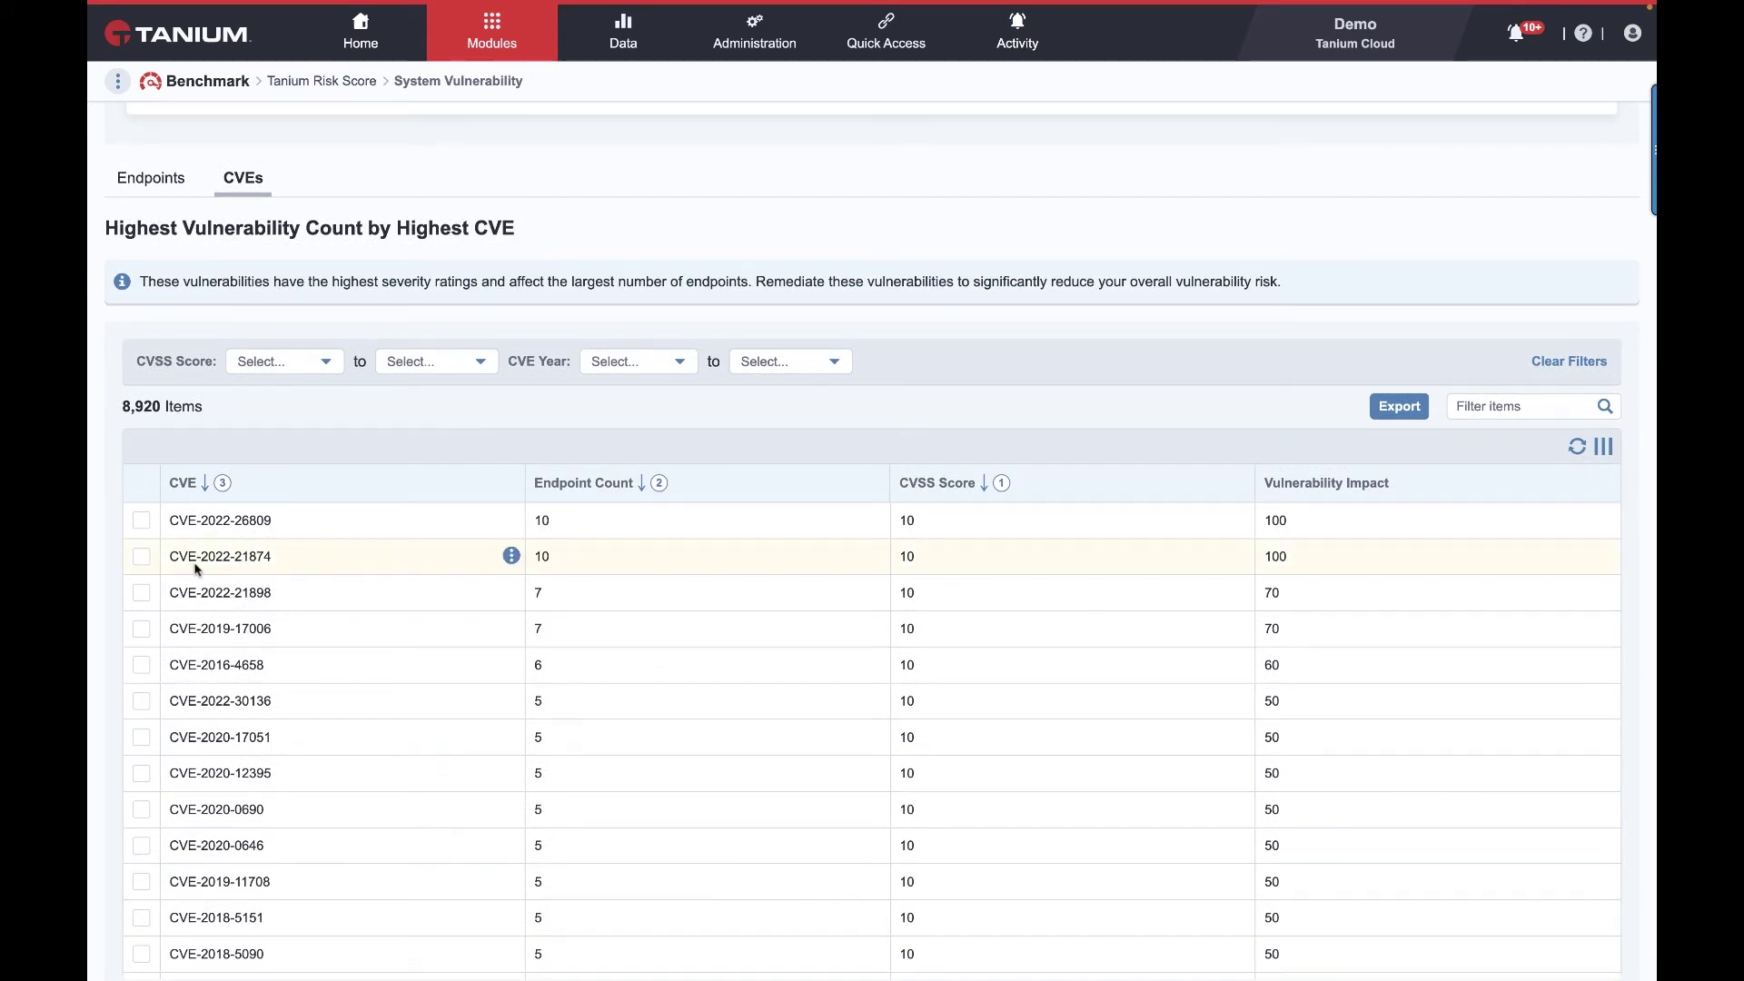
left_click(141, 556)
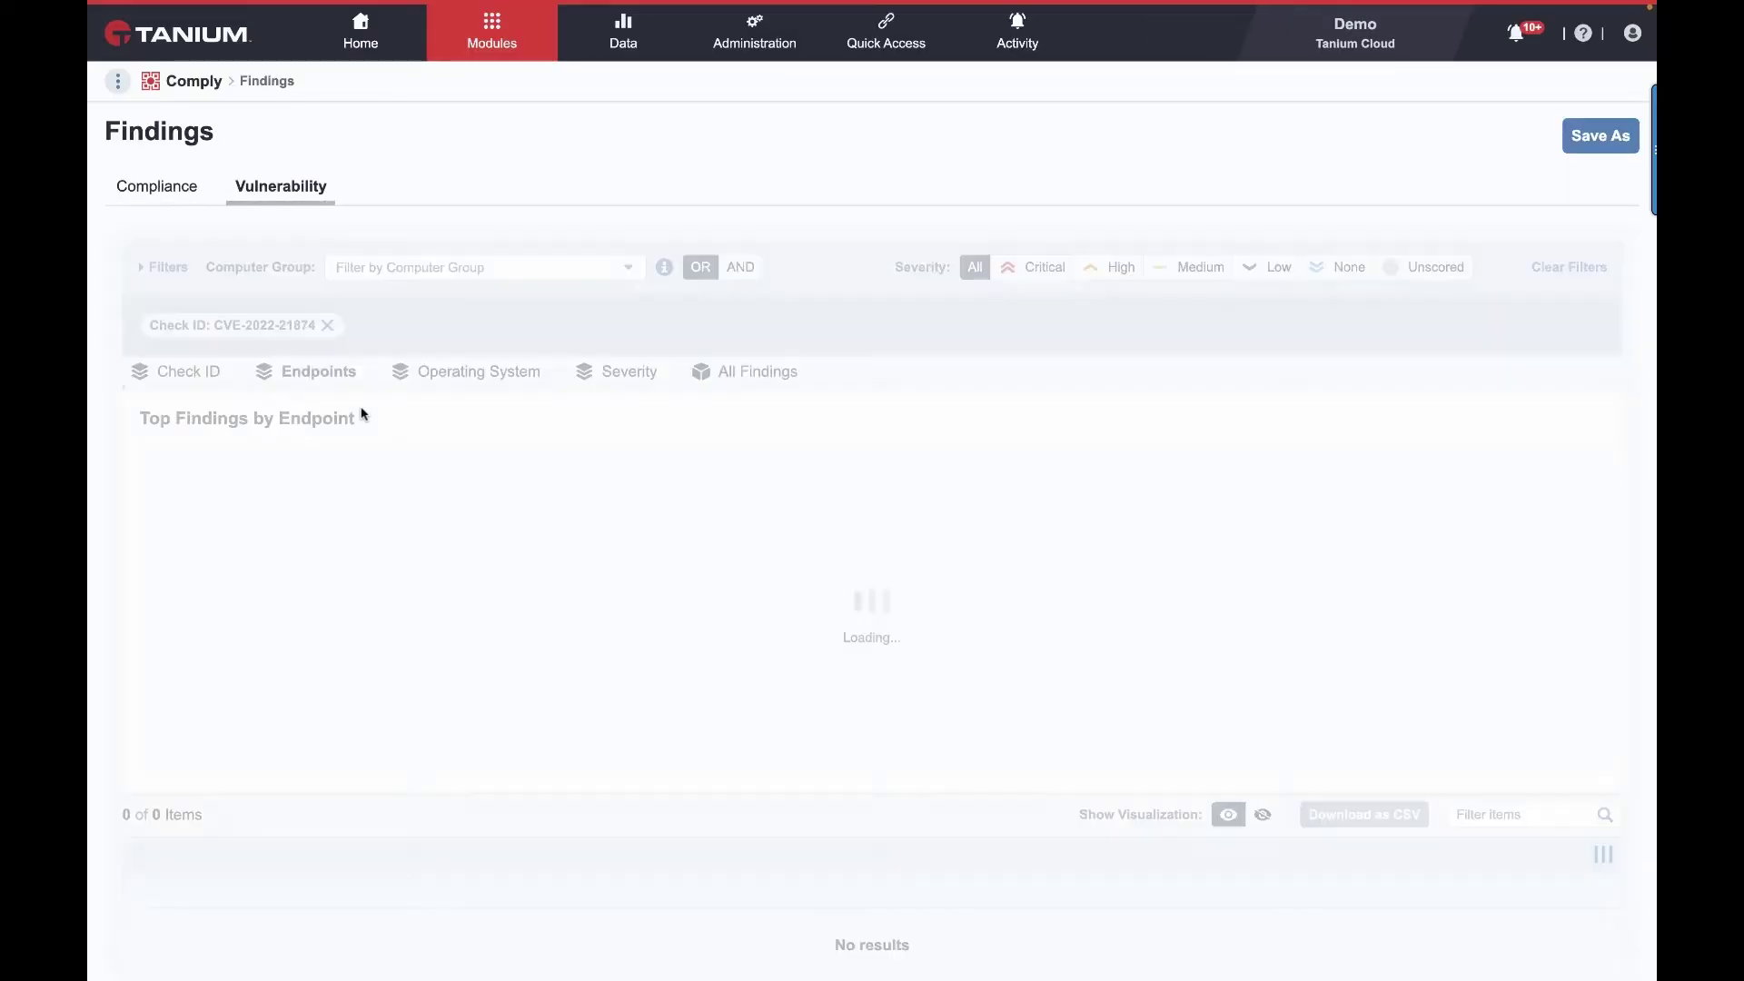
Show All Findings for CVE-2022-21874: 10 Critical findings on 10 endpoints.
scroll(136, 672, "down", 2)
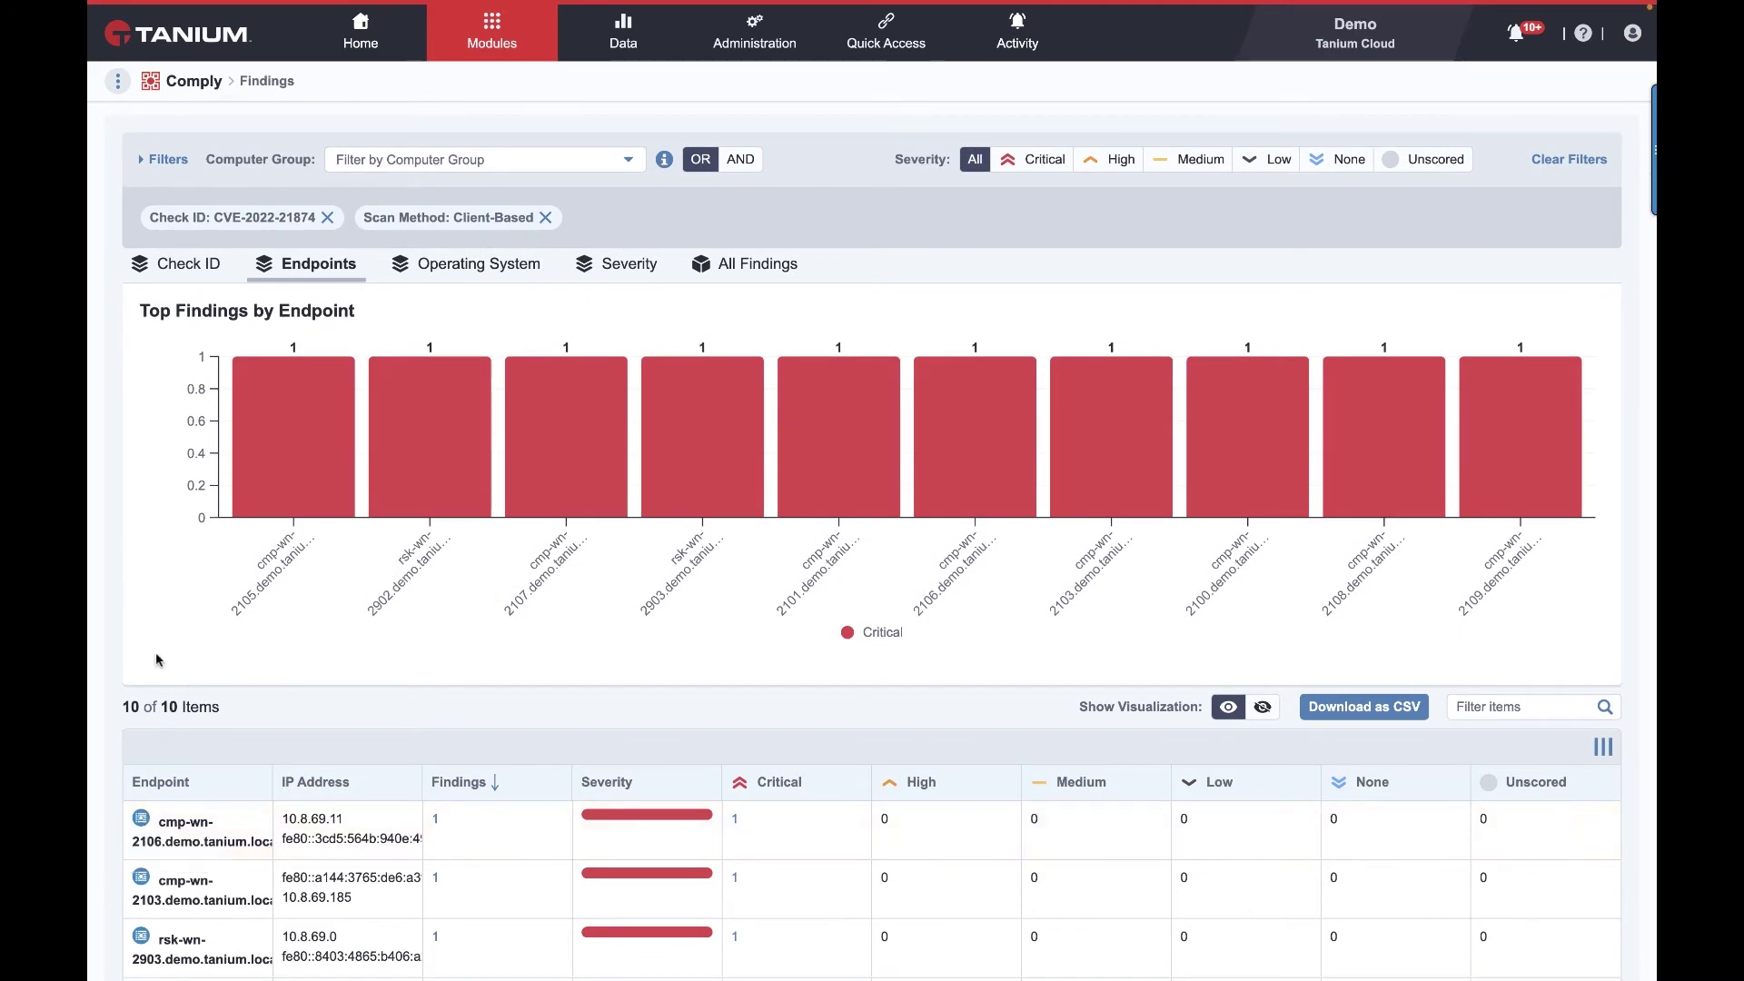
left_click(740, 273)
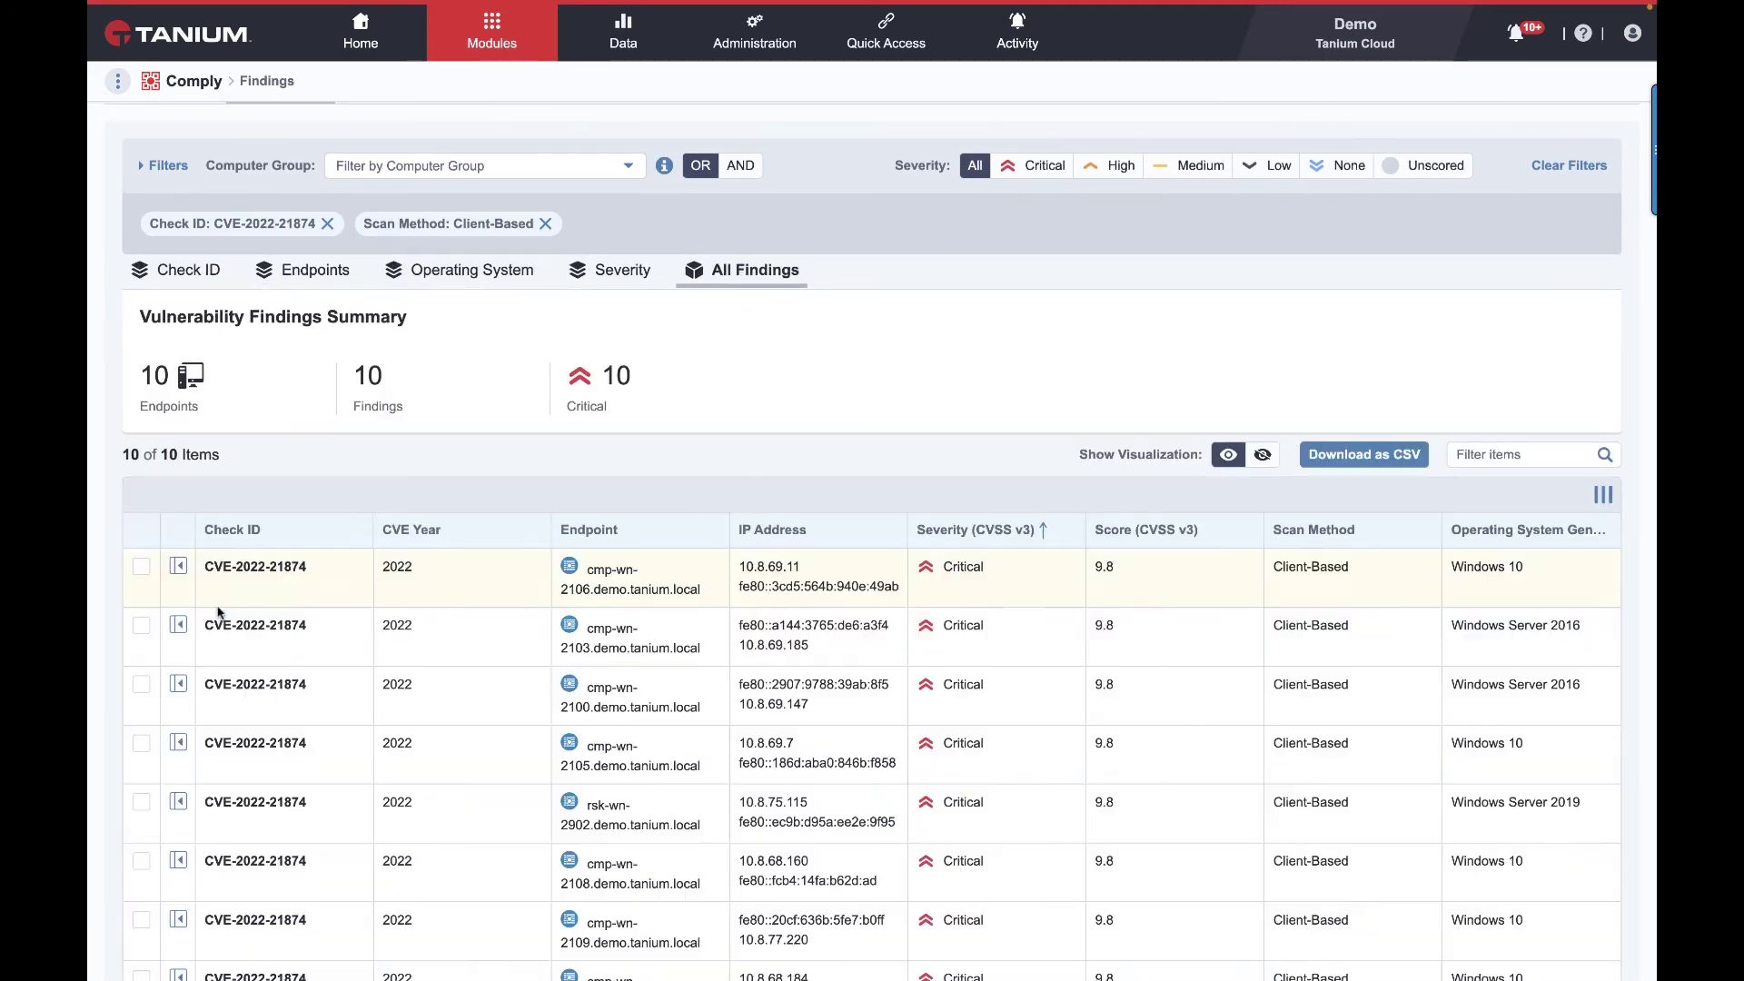
scroll(129, 581, "up", 2)
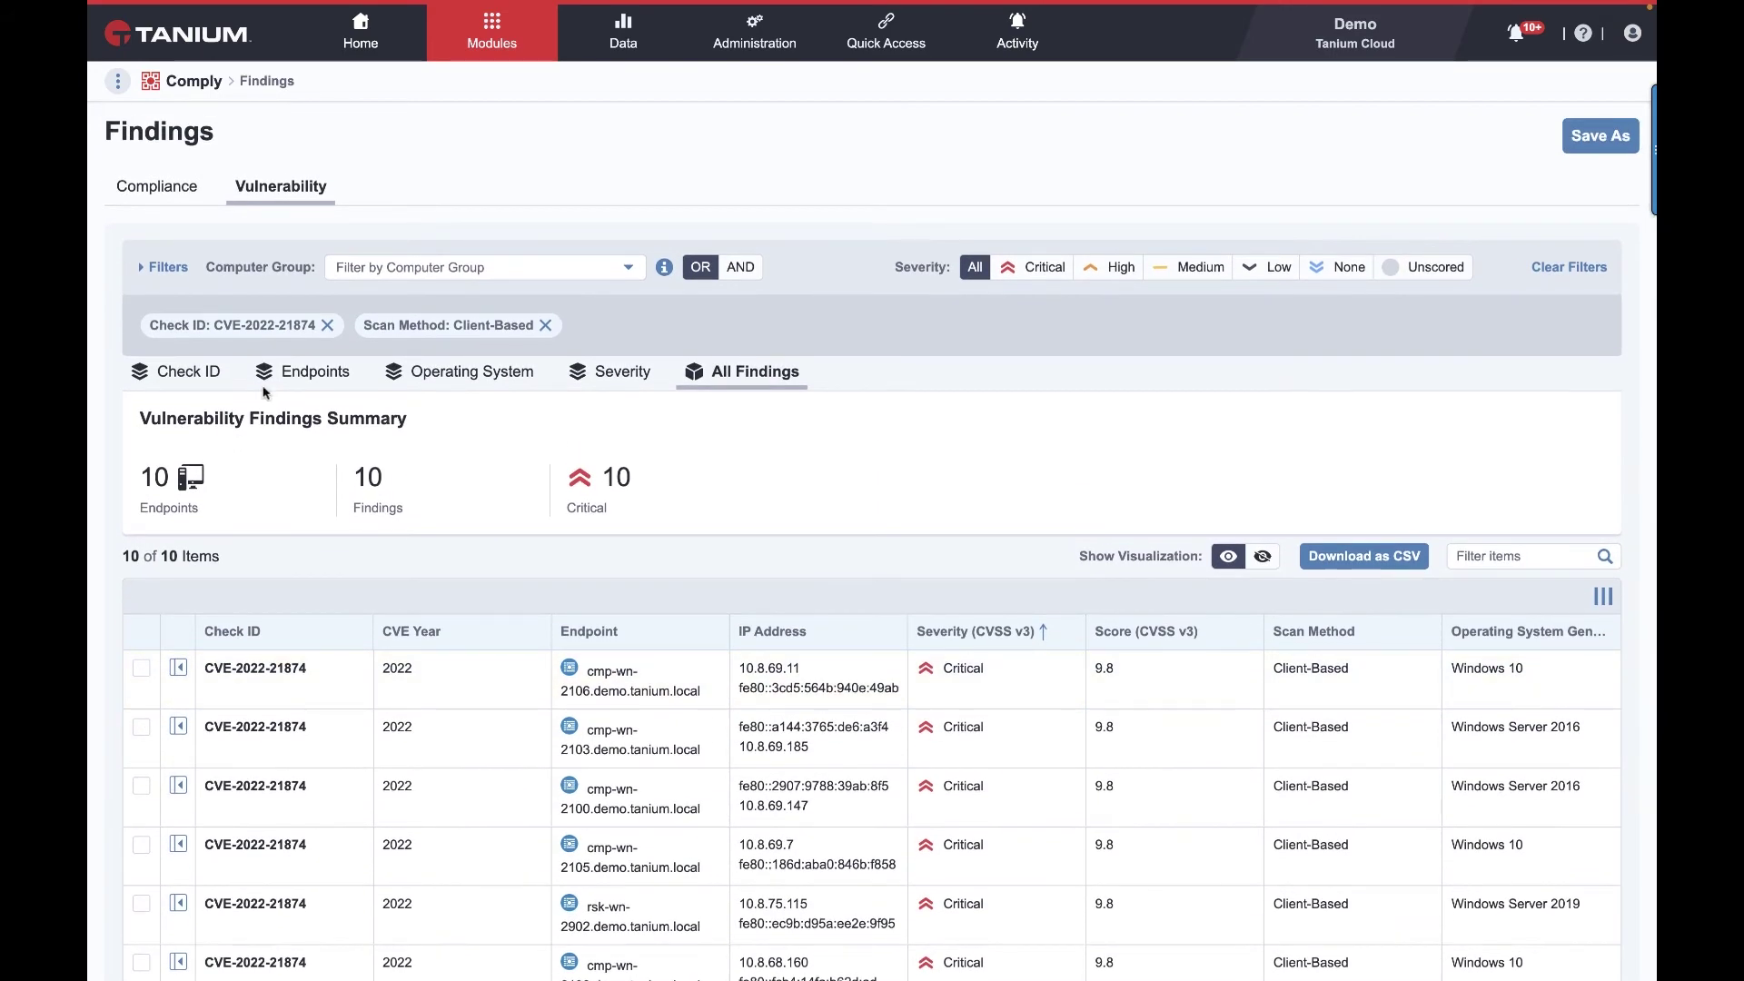
Open the cmp-wn-2103 finding details and highlight its CVSS v3 score of 9.8.
left_click(179, 728)
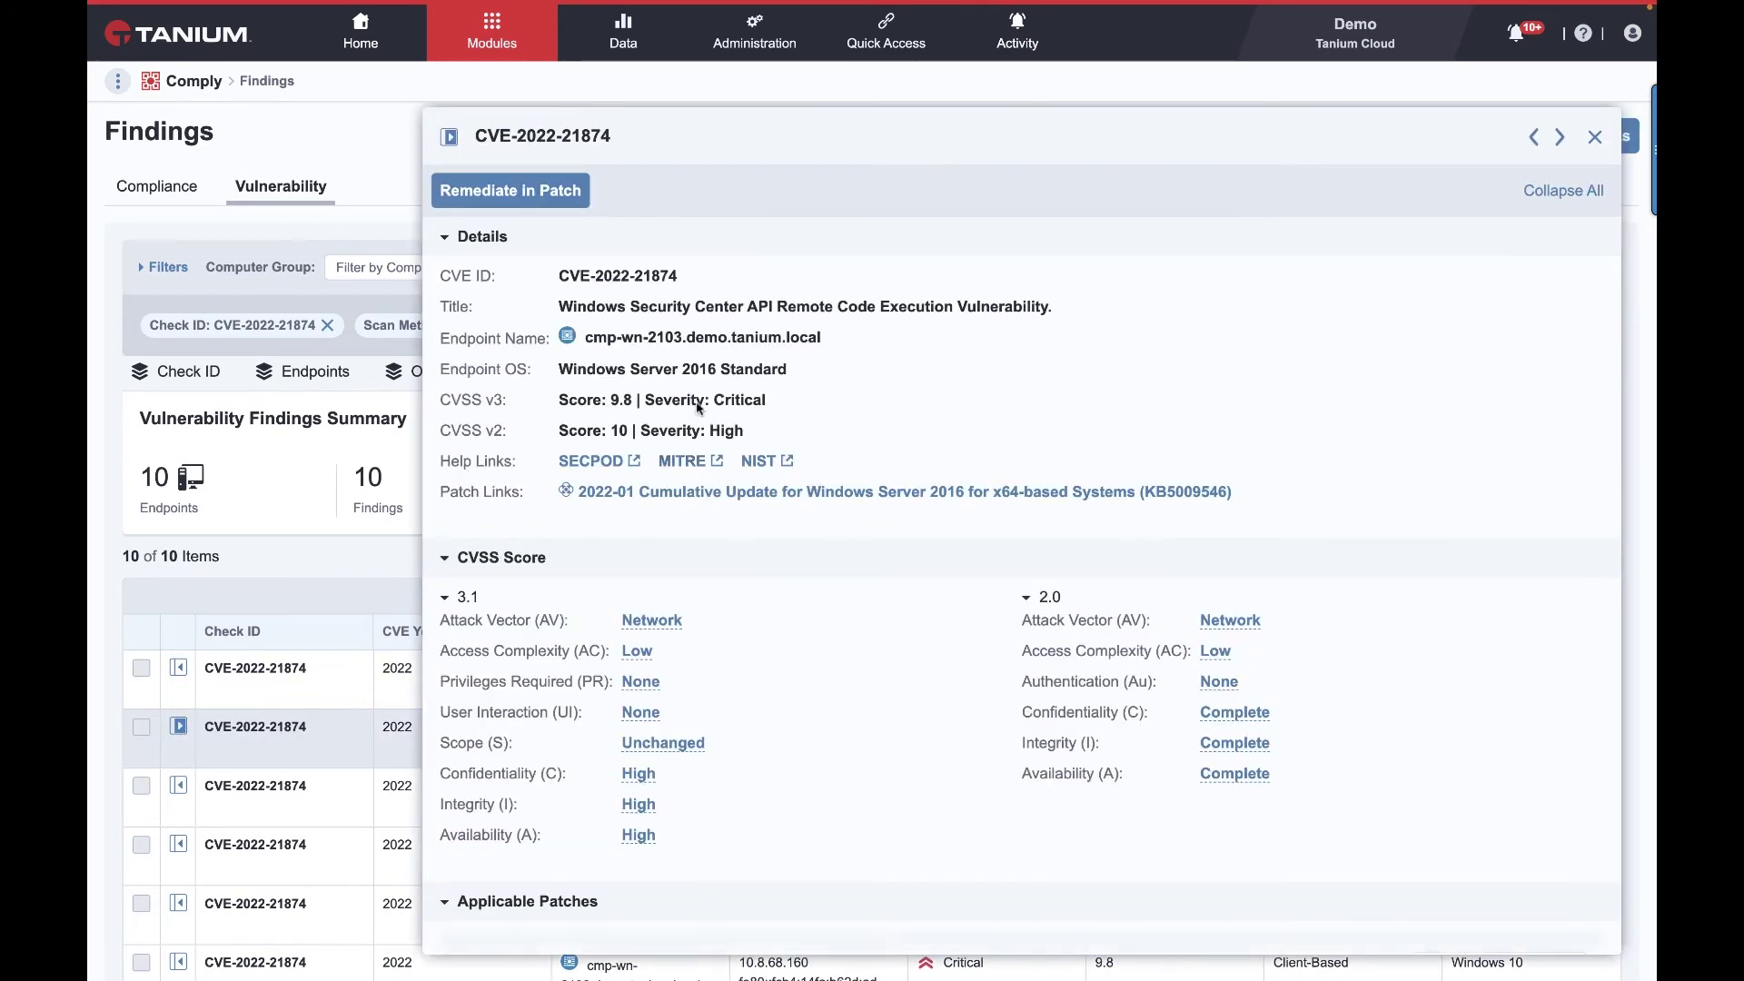
left_click_drag(560, 400, 652, 400)
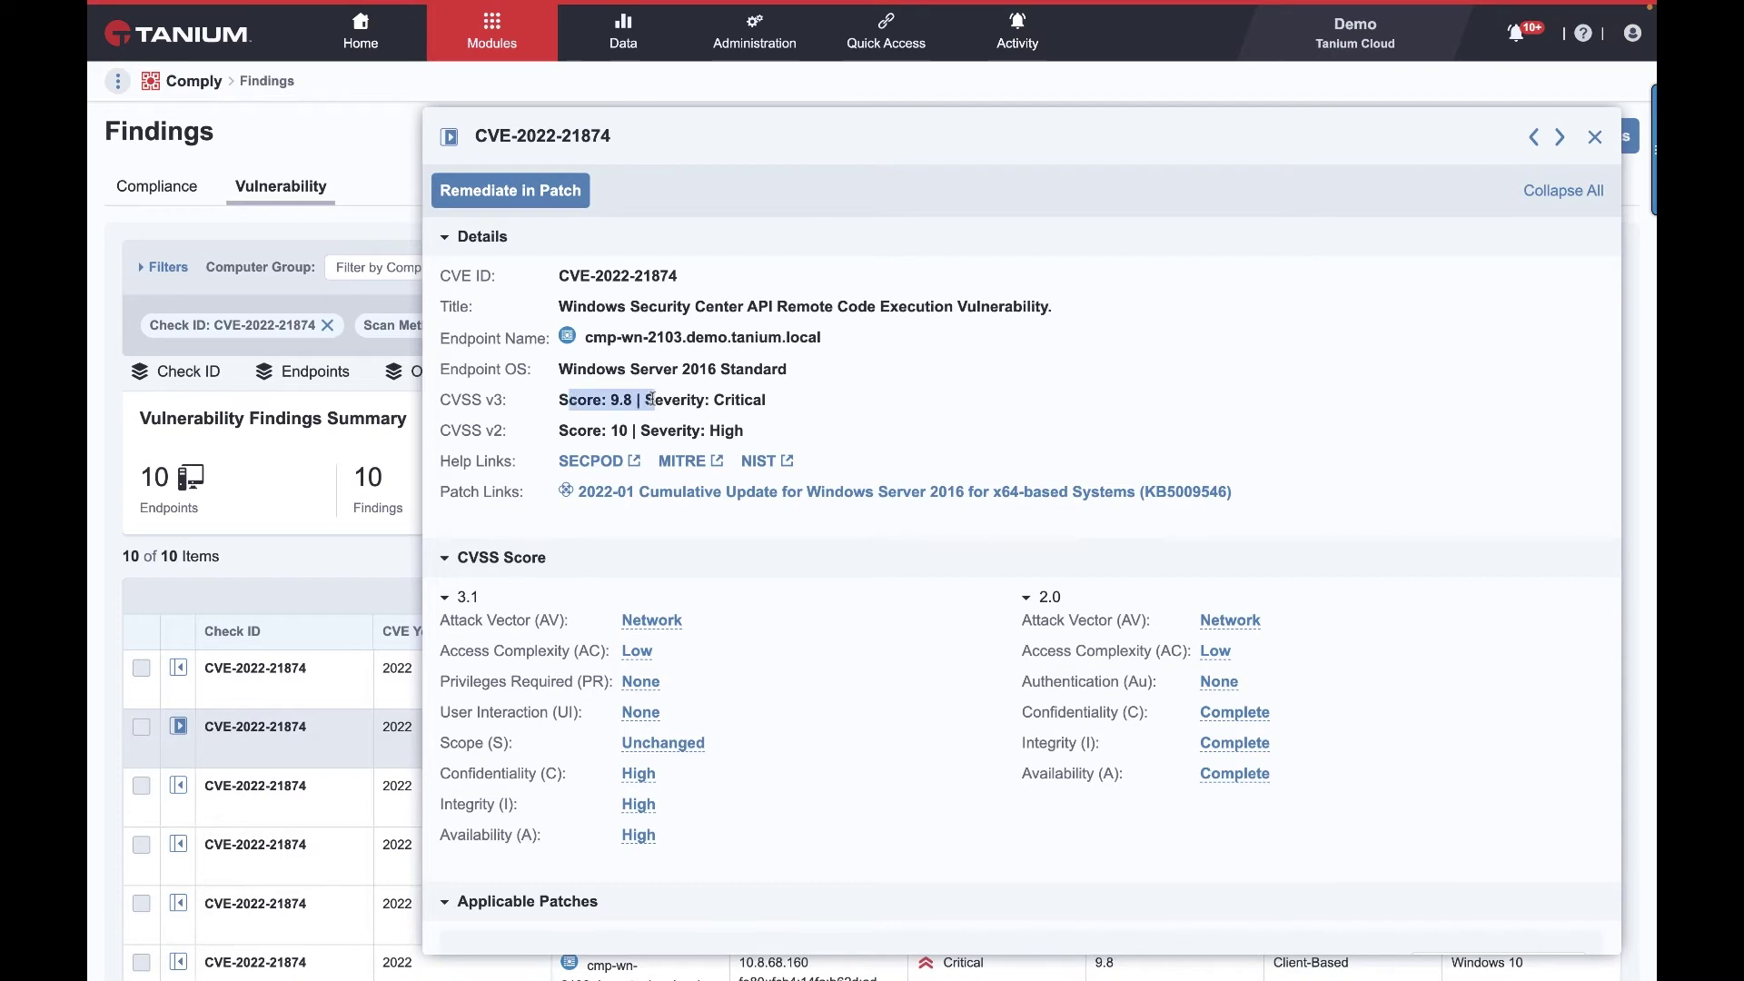
scroll(651, 399, "down", 8)
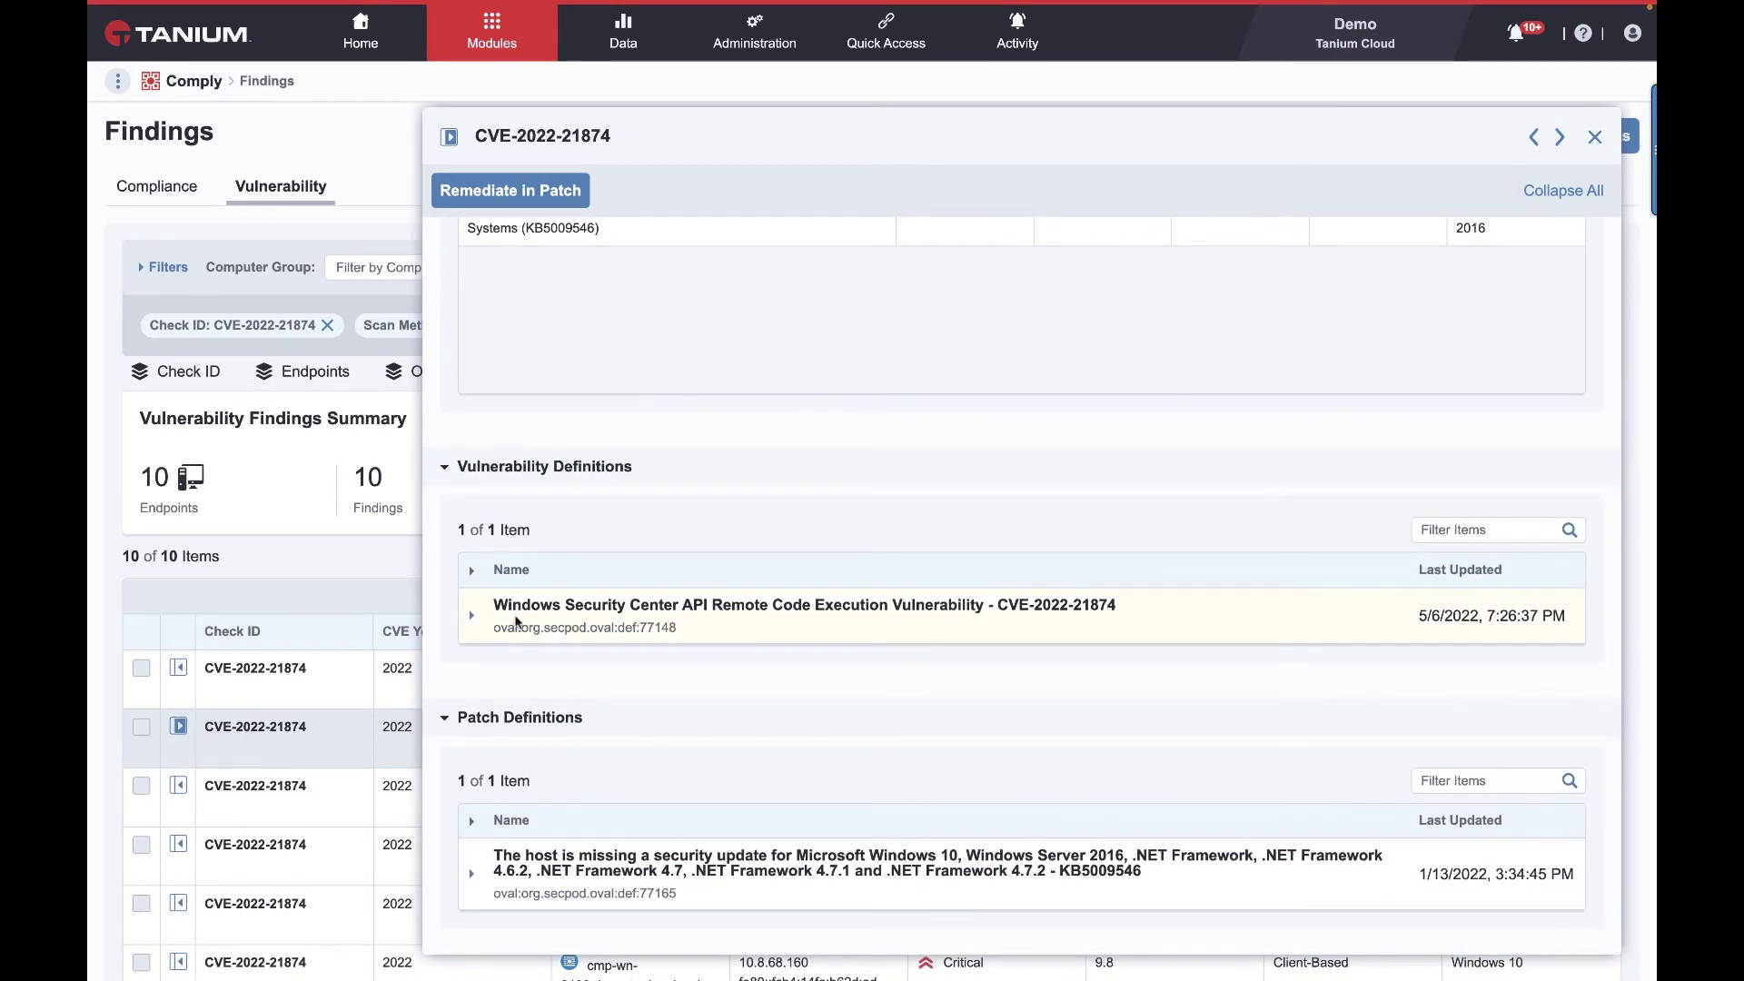
scroll(645, 545, "up", 9)
scroll(651, 550, "down", 8)
Review the KB5009546 patch definition and send CVE-2022-21874 to Patch for remediation.
left_click(472, 874)
scroll(577, 809, "down", 5)
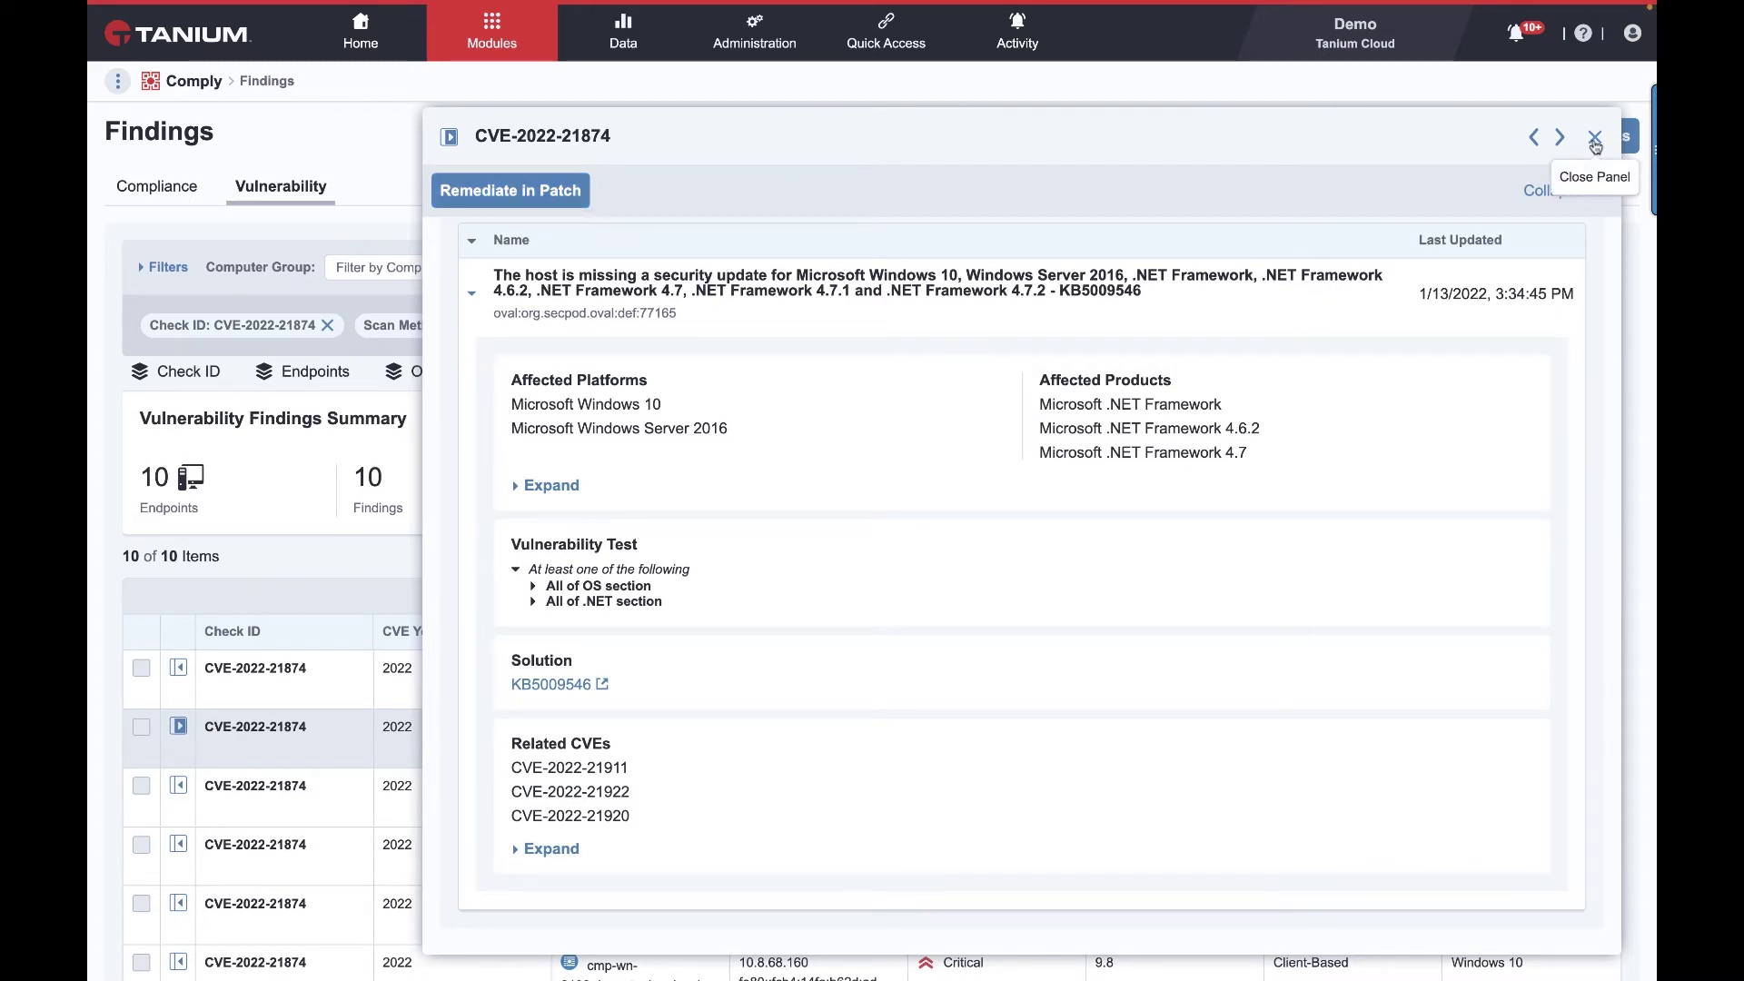
left_click(517, 192)
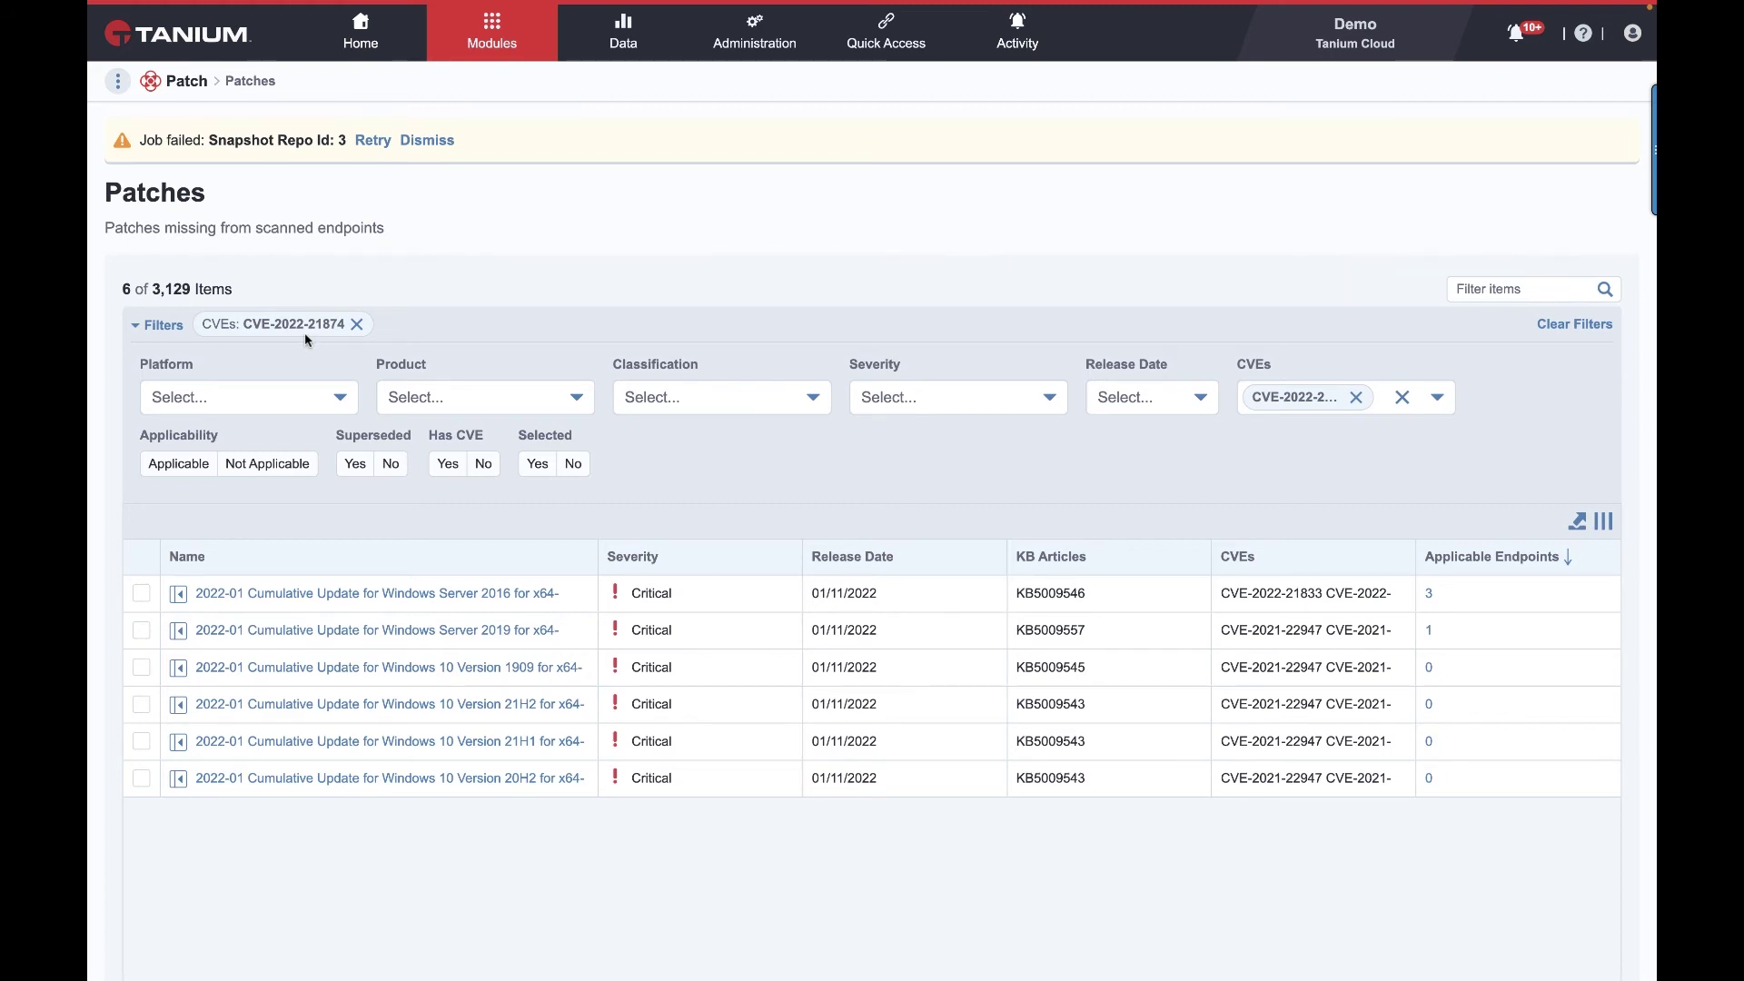
Select the Server 2016 and Server 2019 January 2022 cumulative updates, start an install deployment, then cancel it.
left_click(141, 593)
left_click(141, 630)
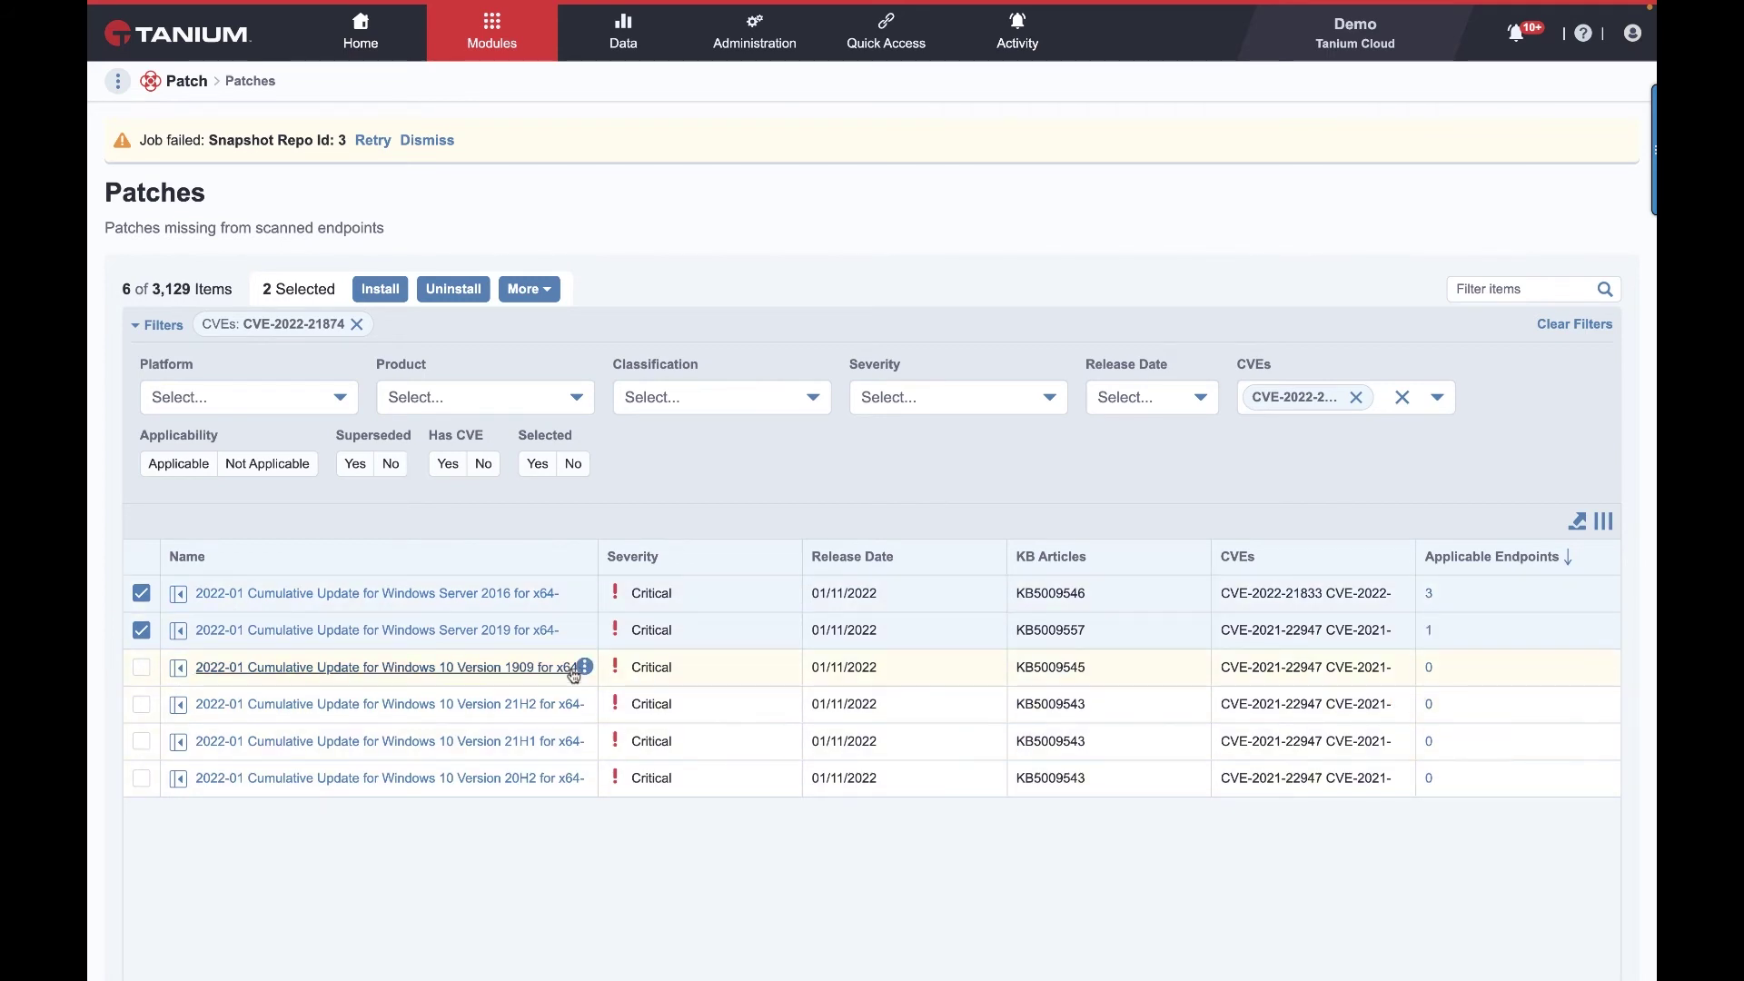
left_click(385, 295)
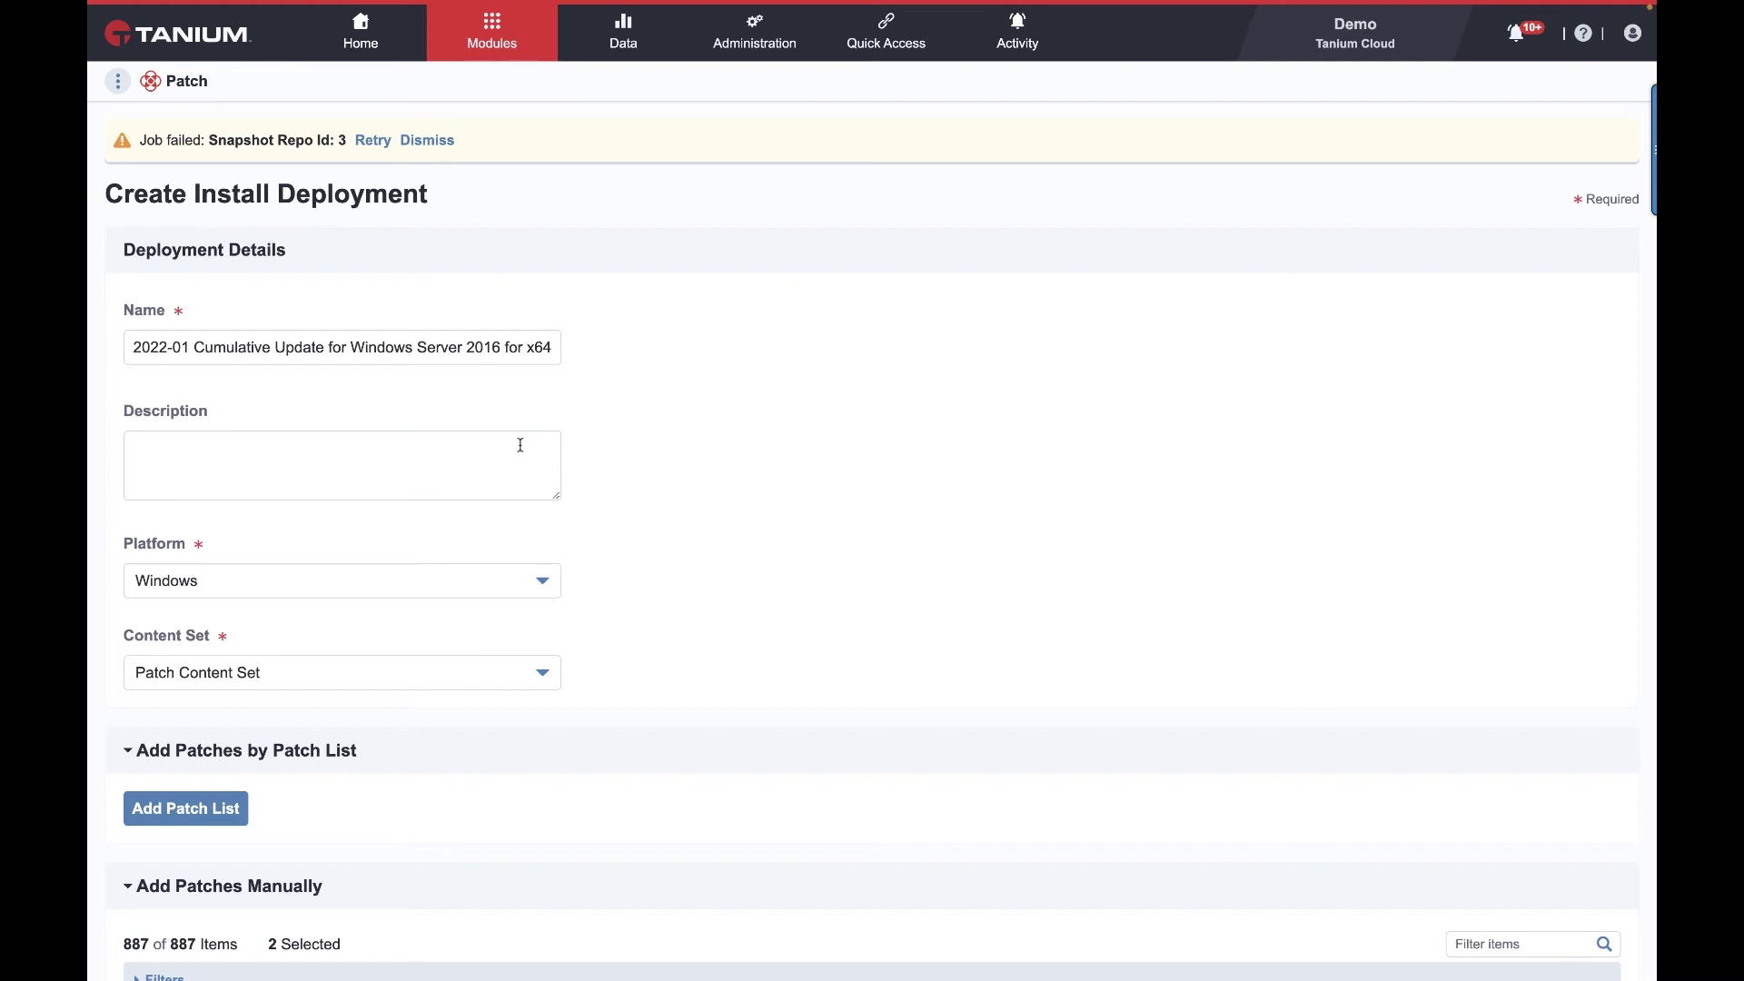
scroll(451, 455, "down", 10)
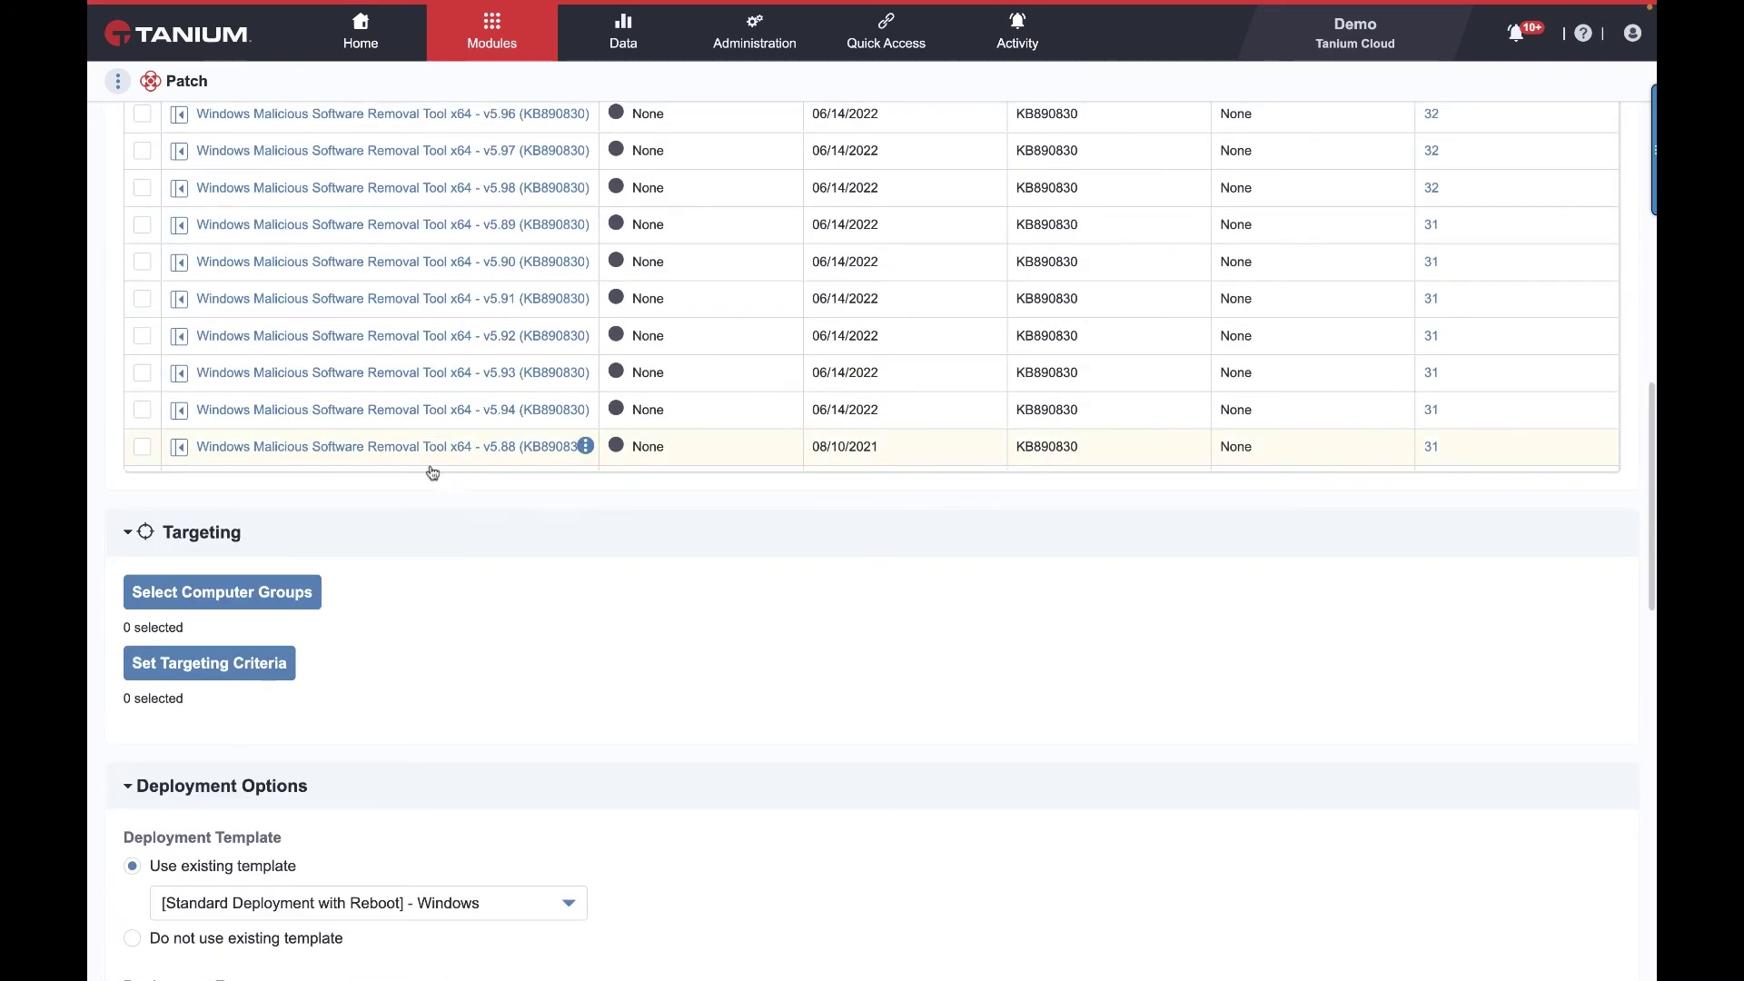
scroll(378, 505, "down", 10)
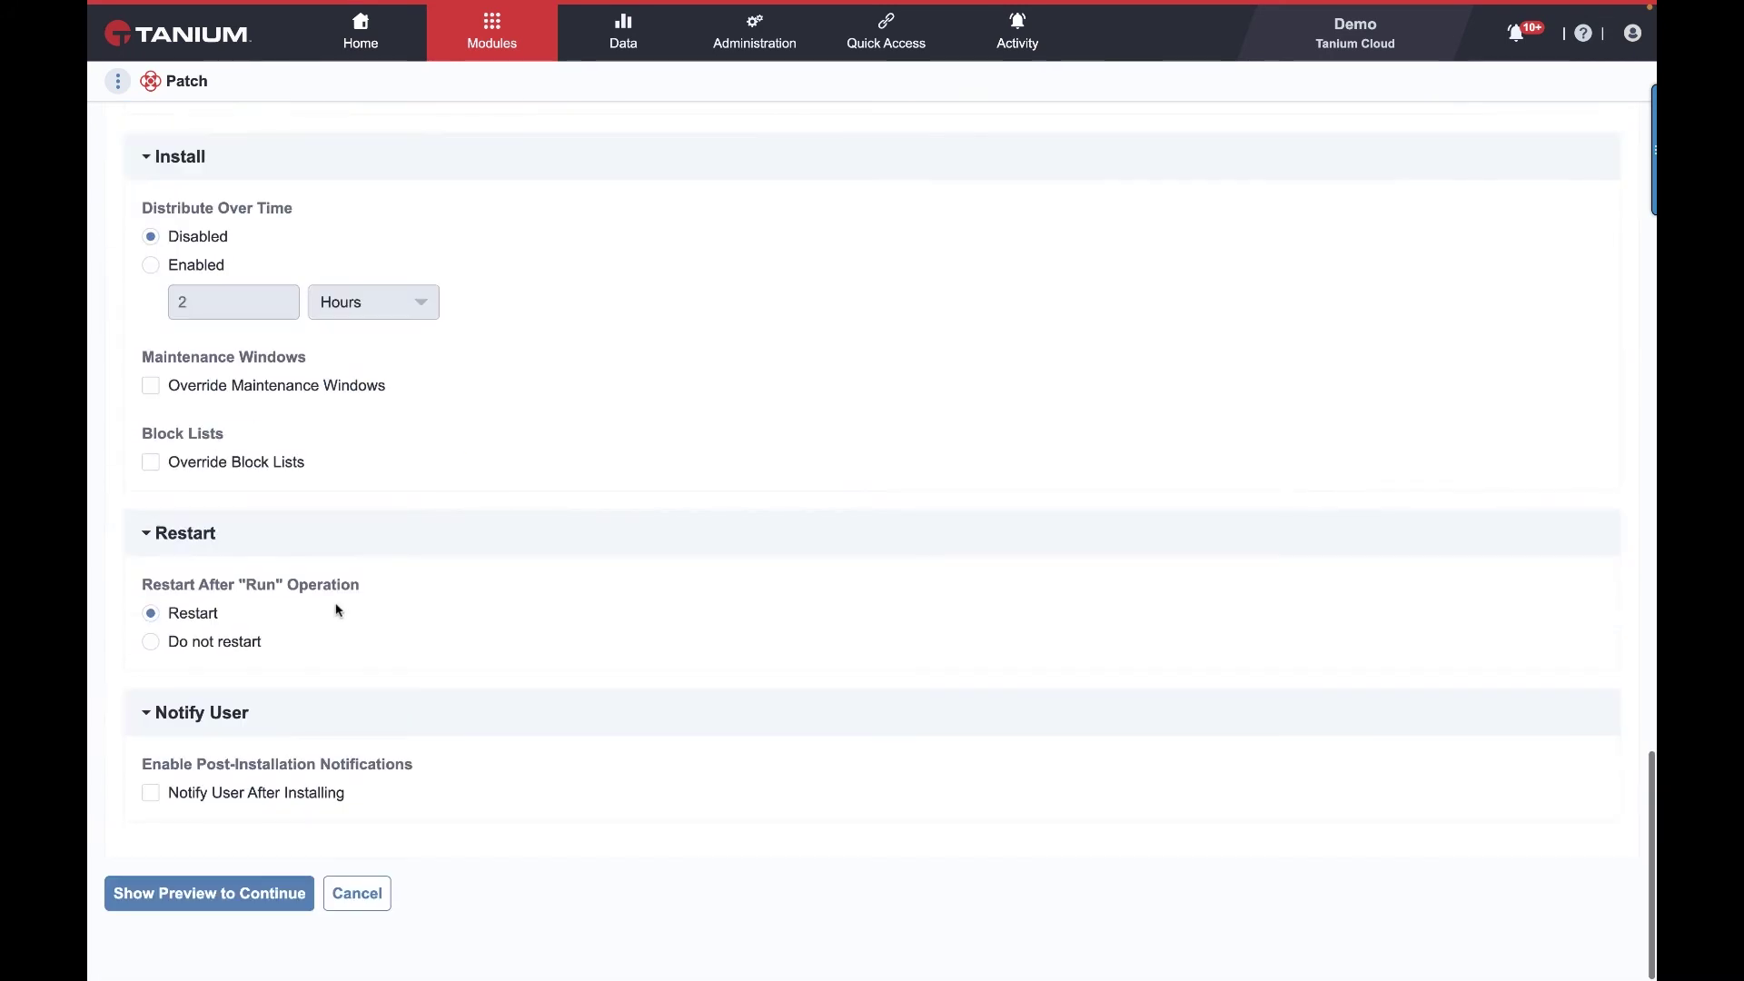
left_click(368, 900)
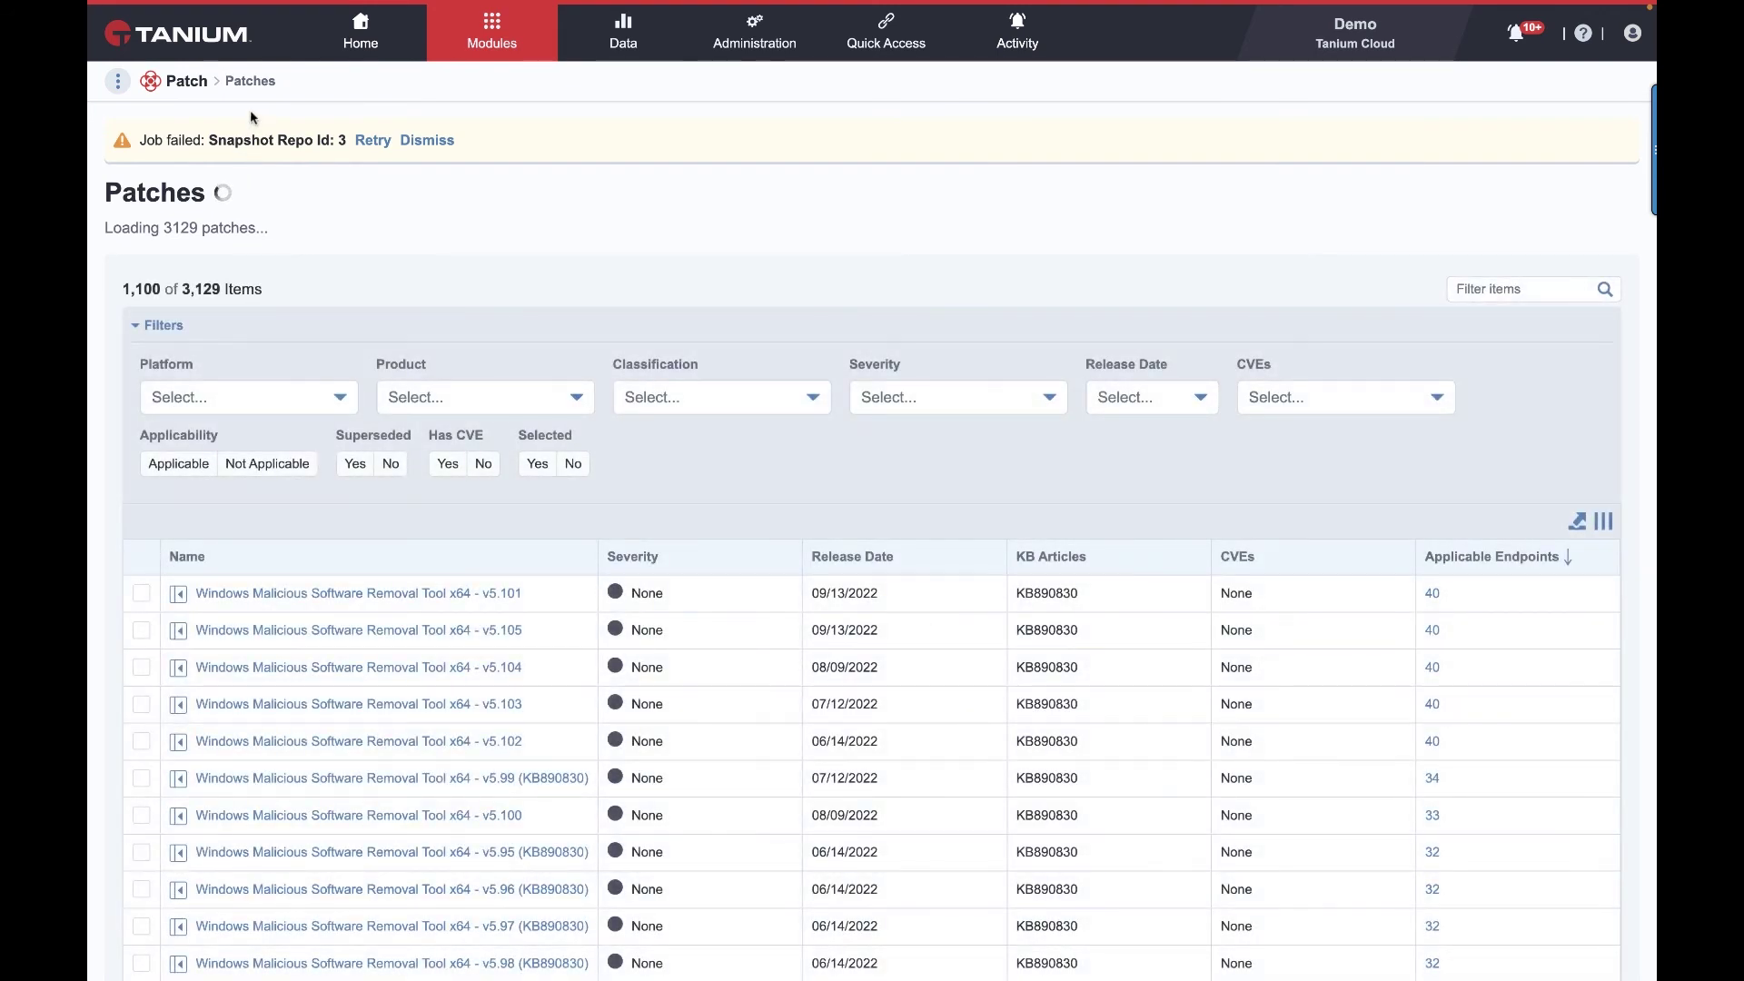
Go to Benchmark Compensating Controls and review the risk score 17 chart and 14-control table.
left_click(491, 35)
mouse_move(561, 177)
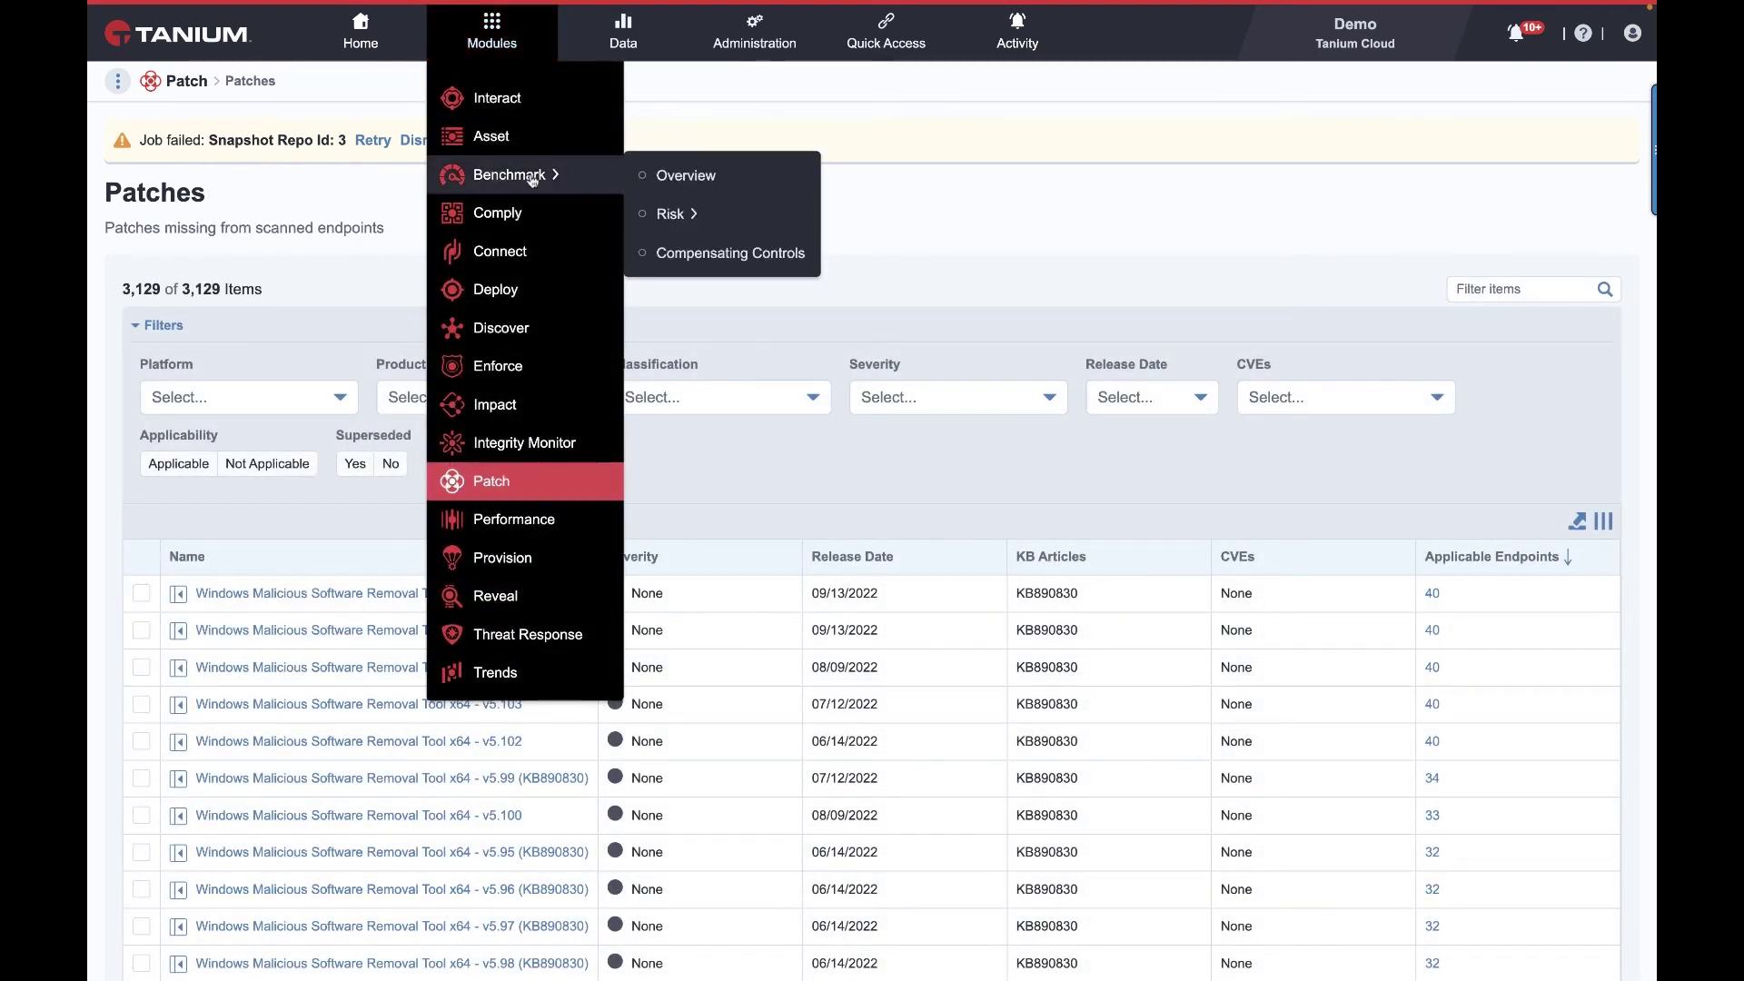
mouse_move(668, 212)
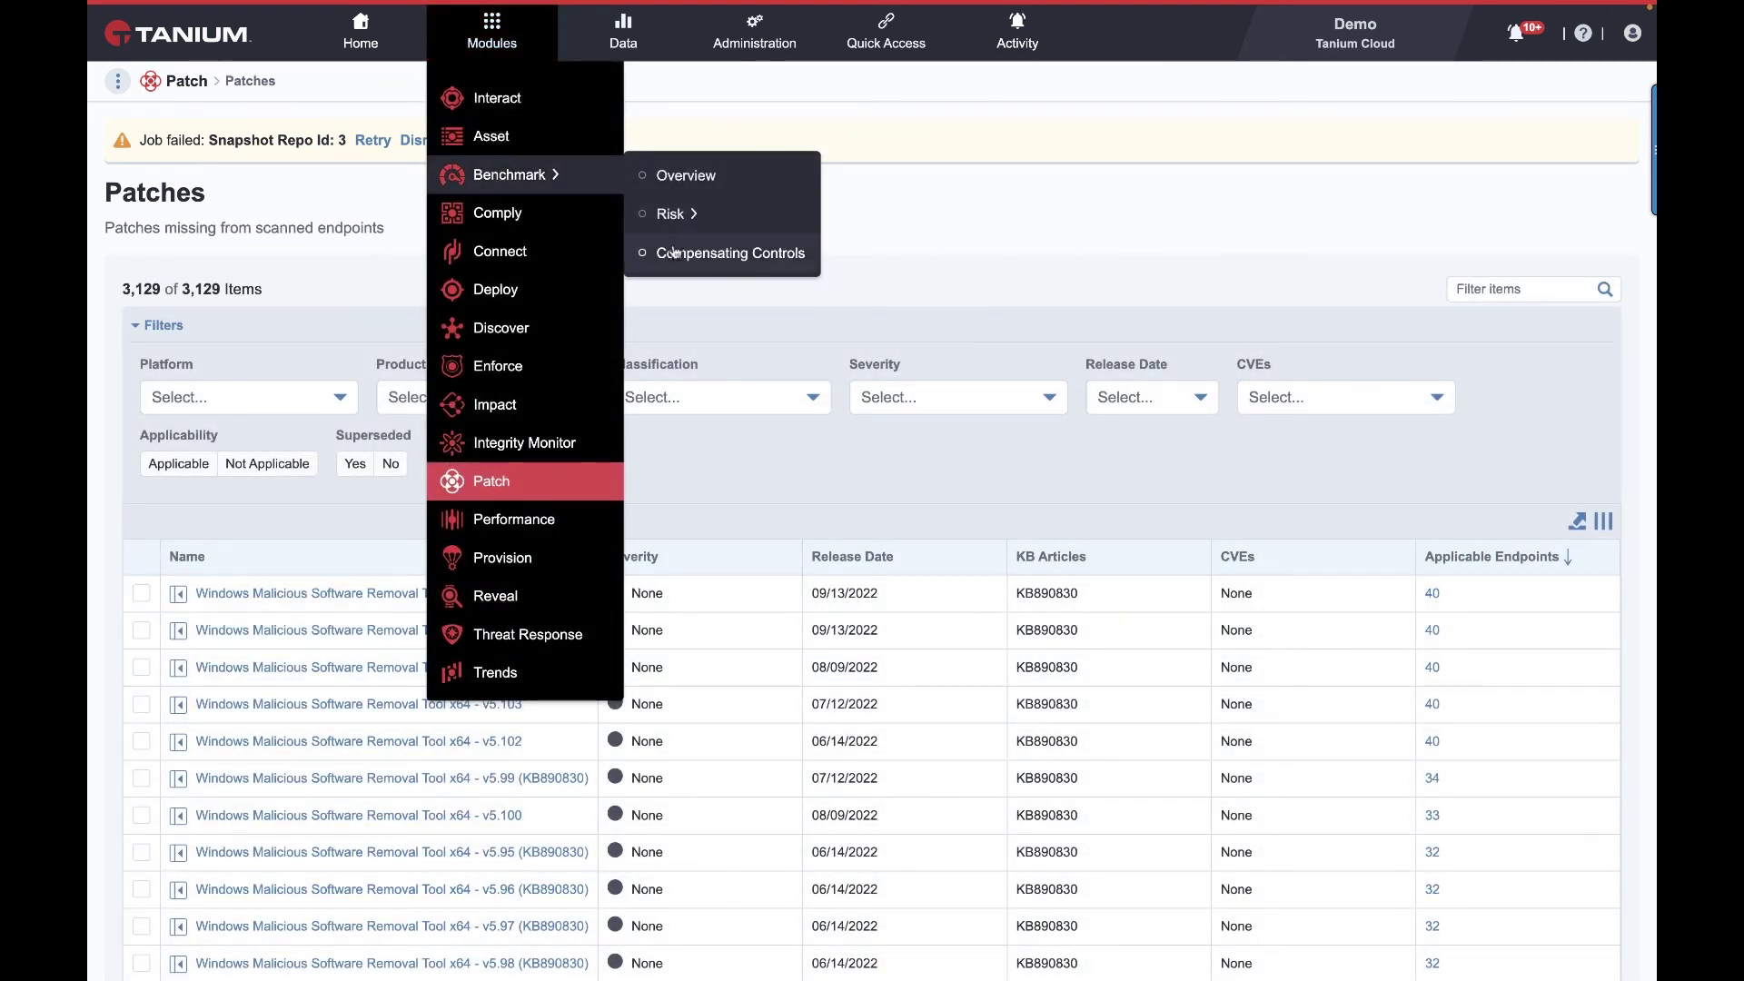
left_click(672, 245)
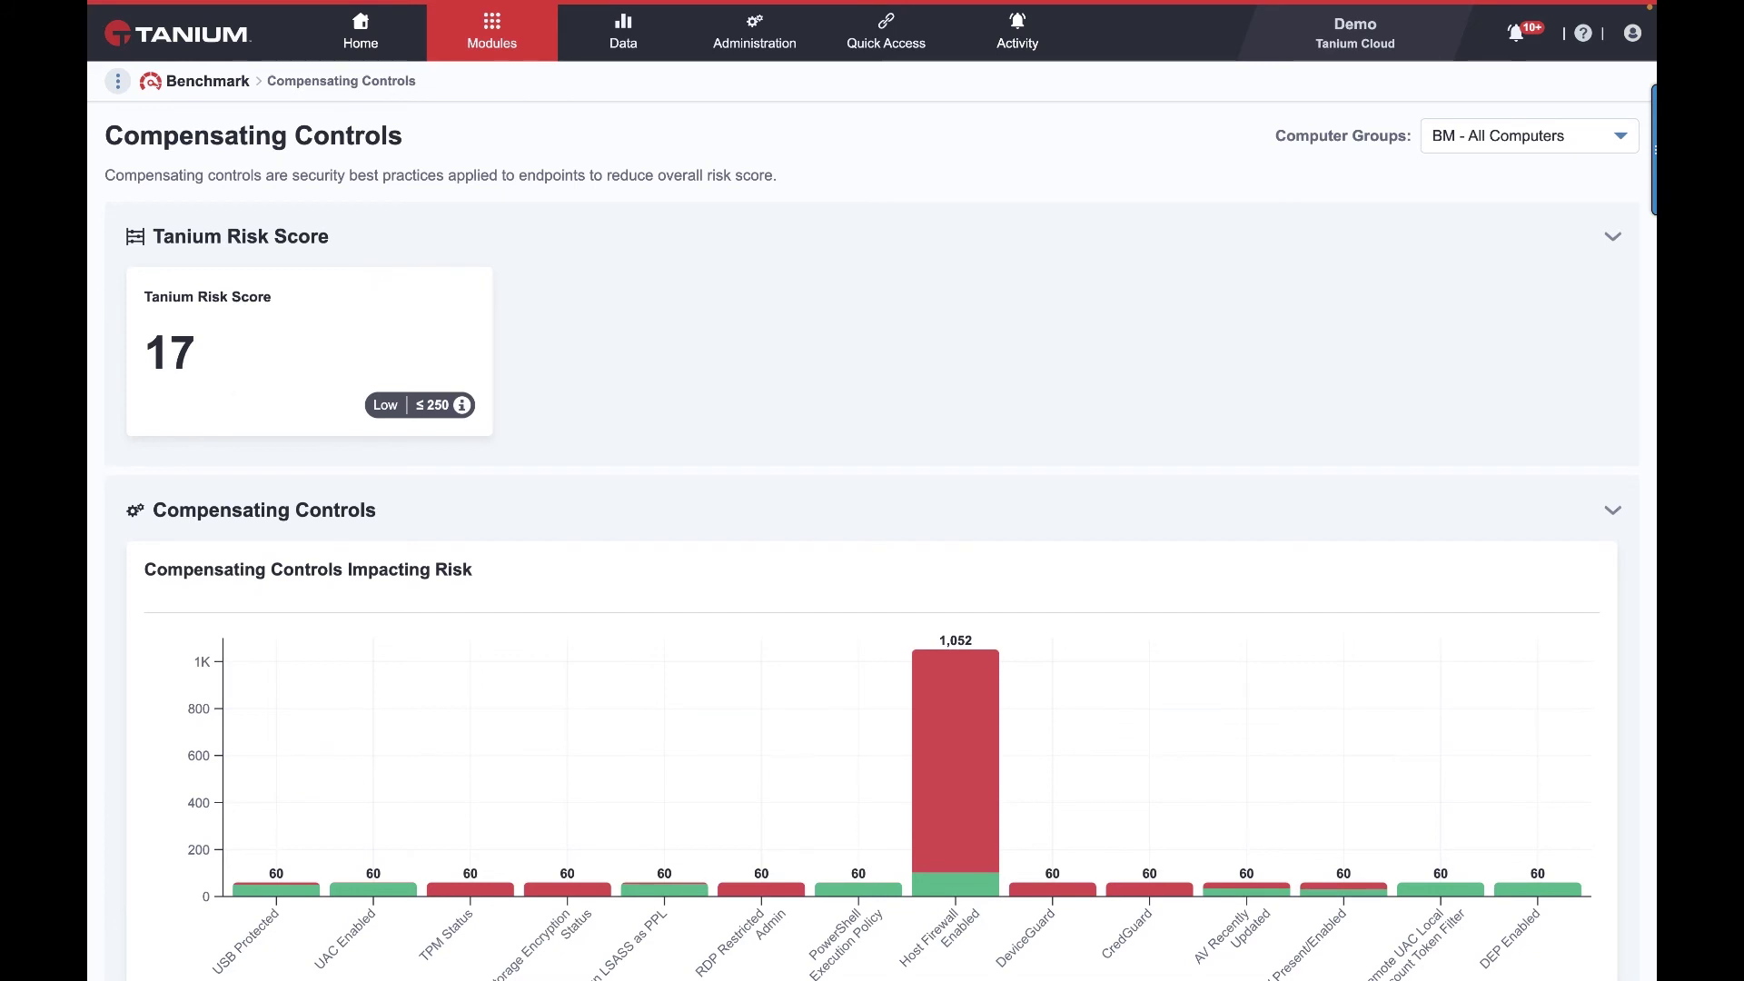
scroll(176, 561, "down", 5)
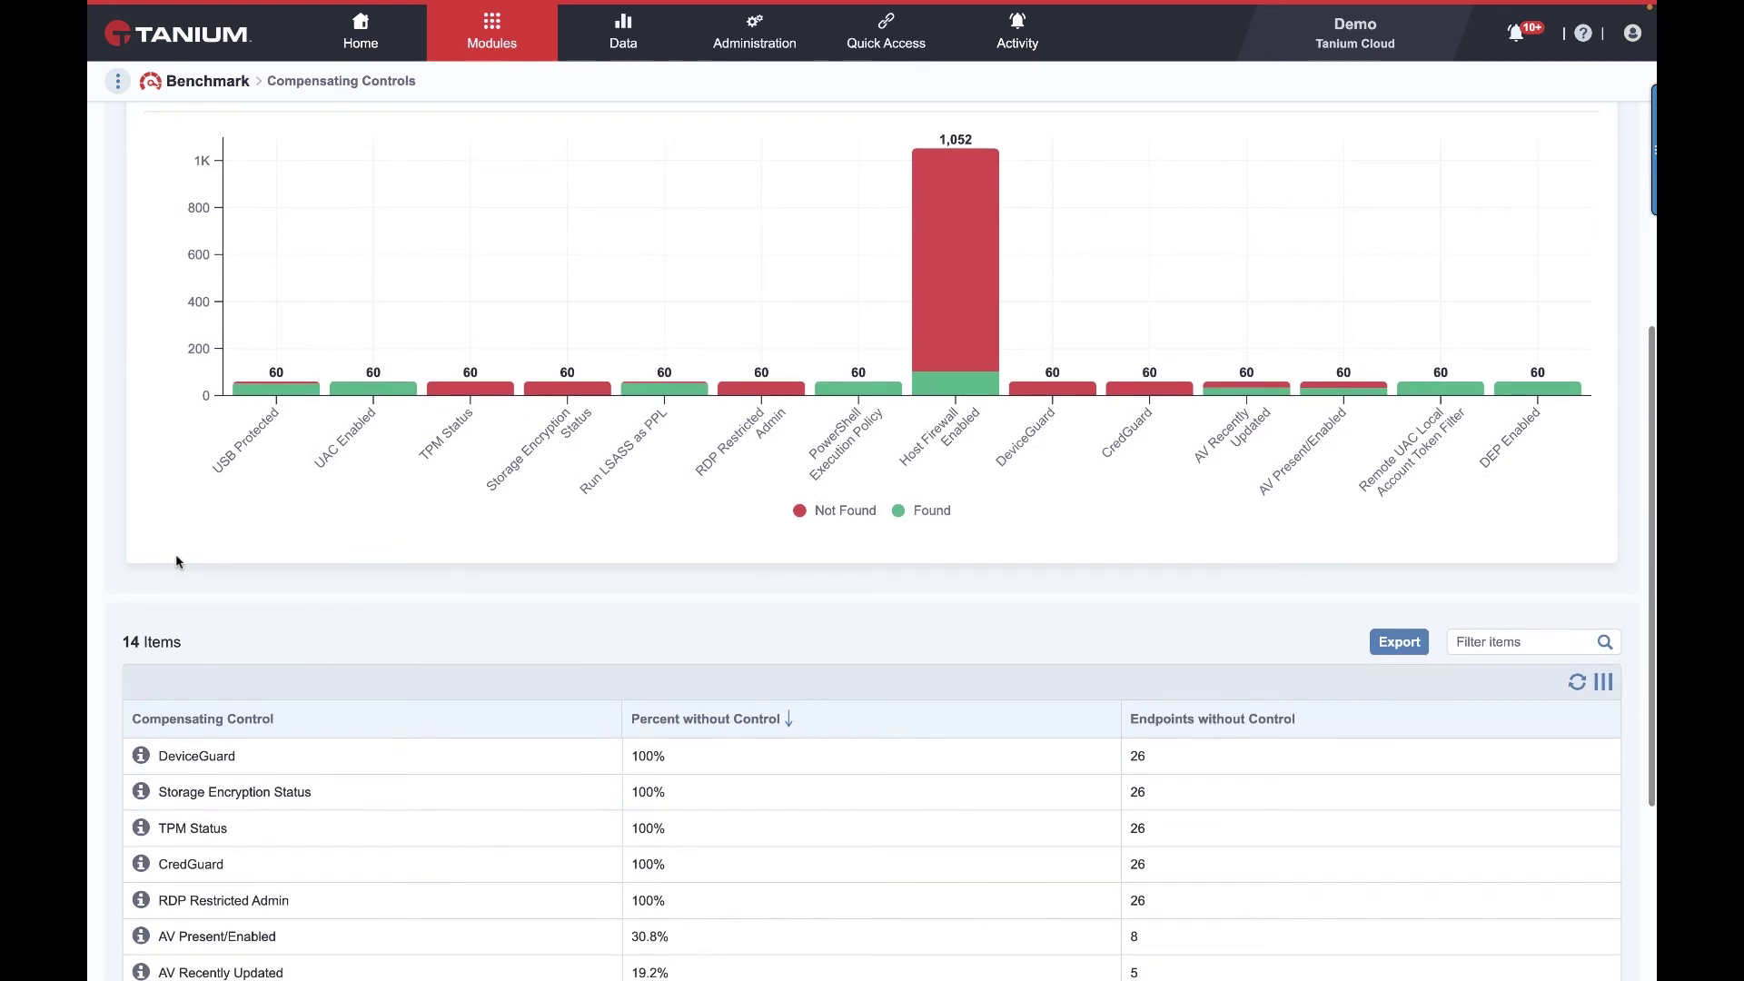
scroll(176, 560, "down", 3)
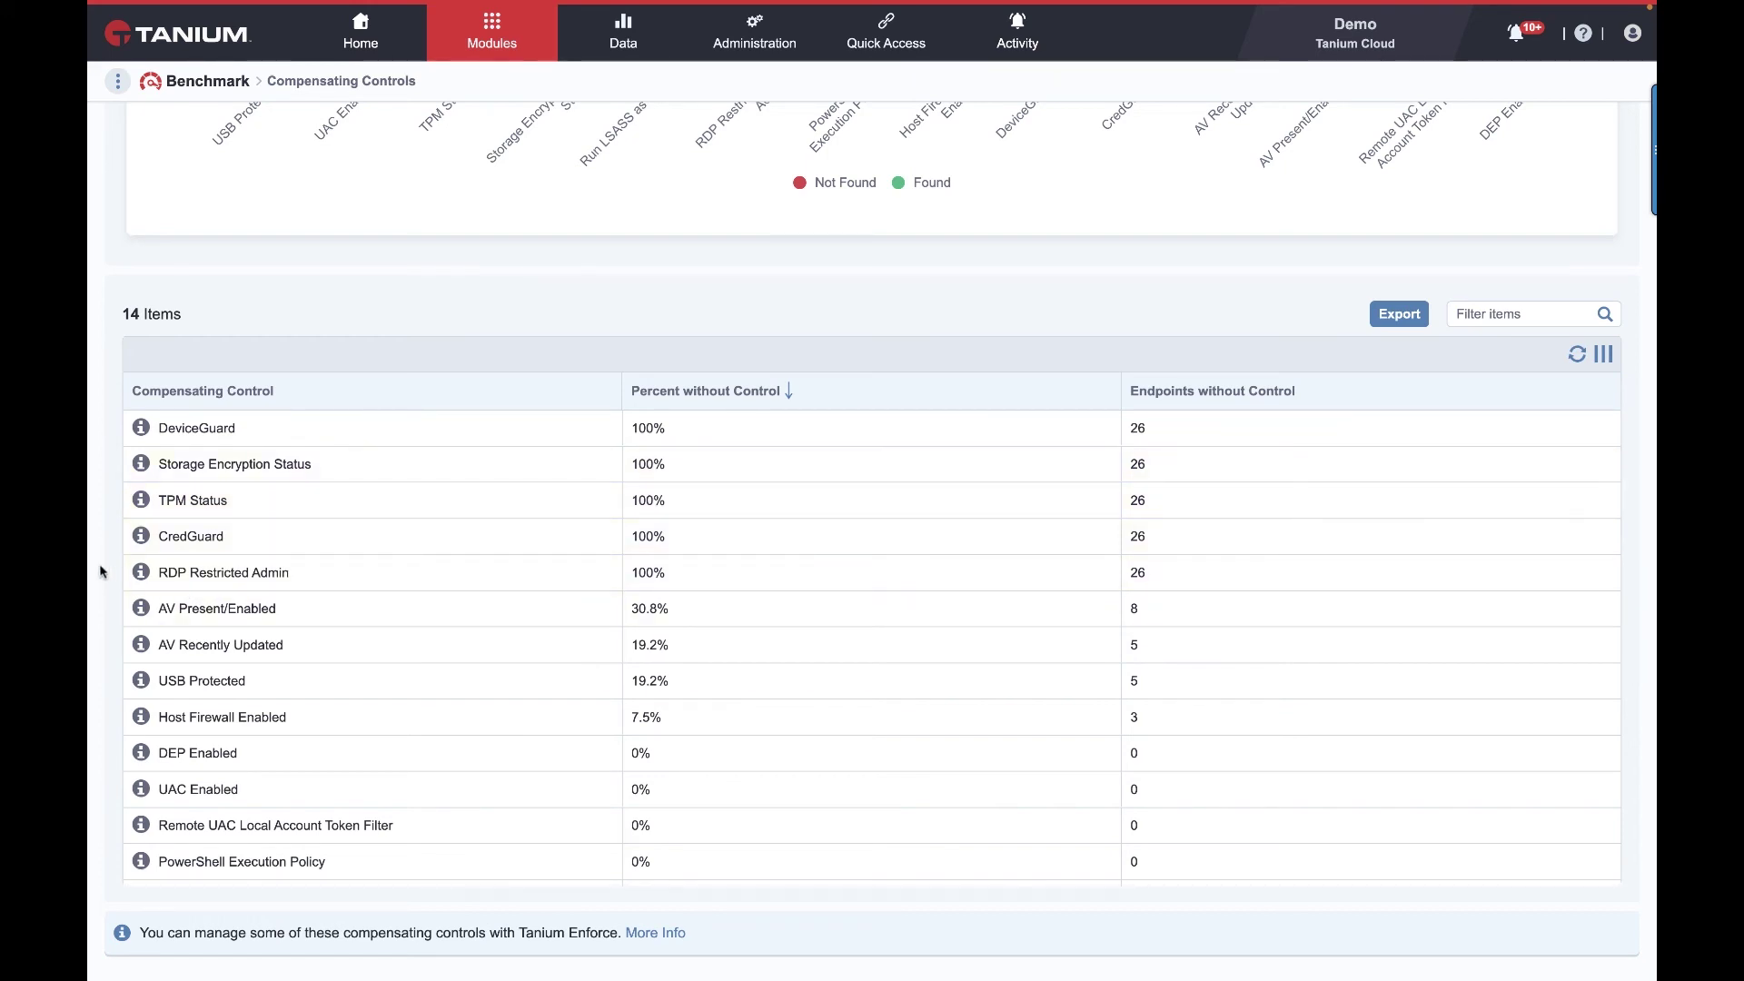
mouse_move(124, 570)
scroll(109, 736, "up", 10)
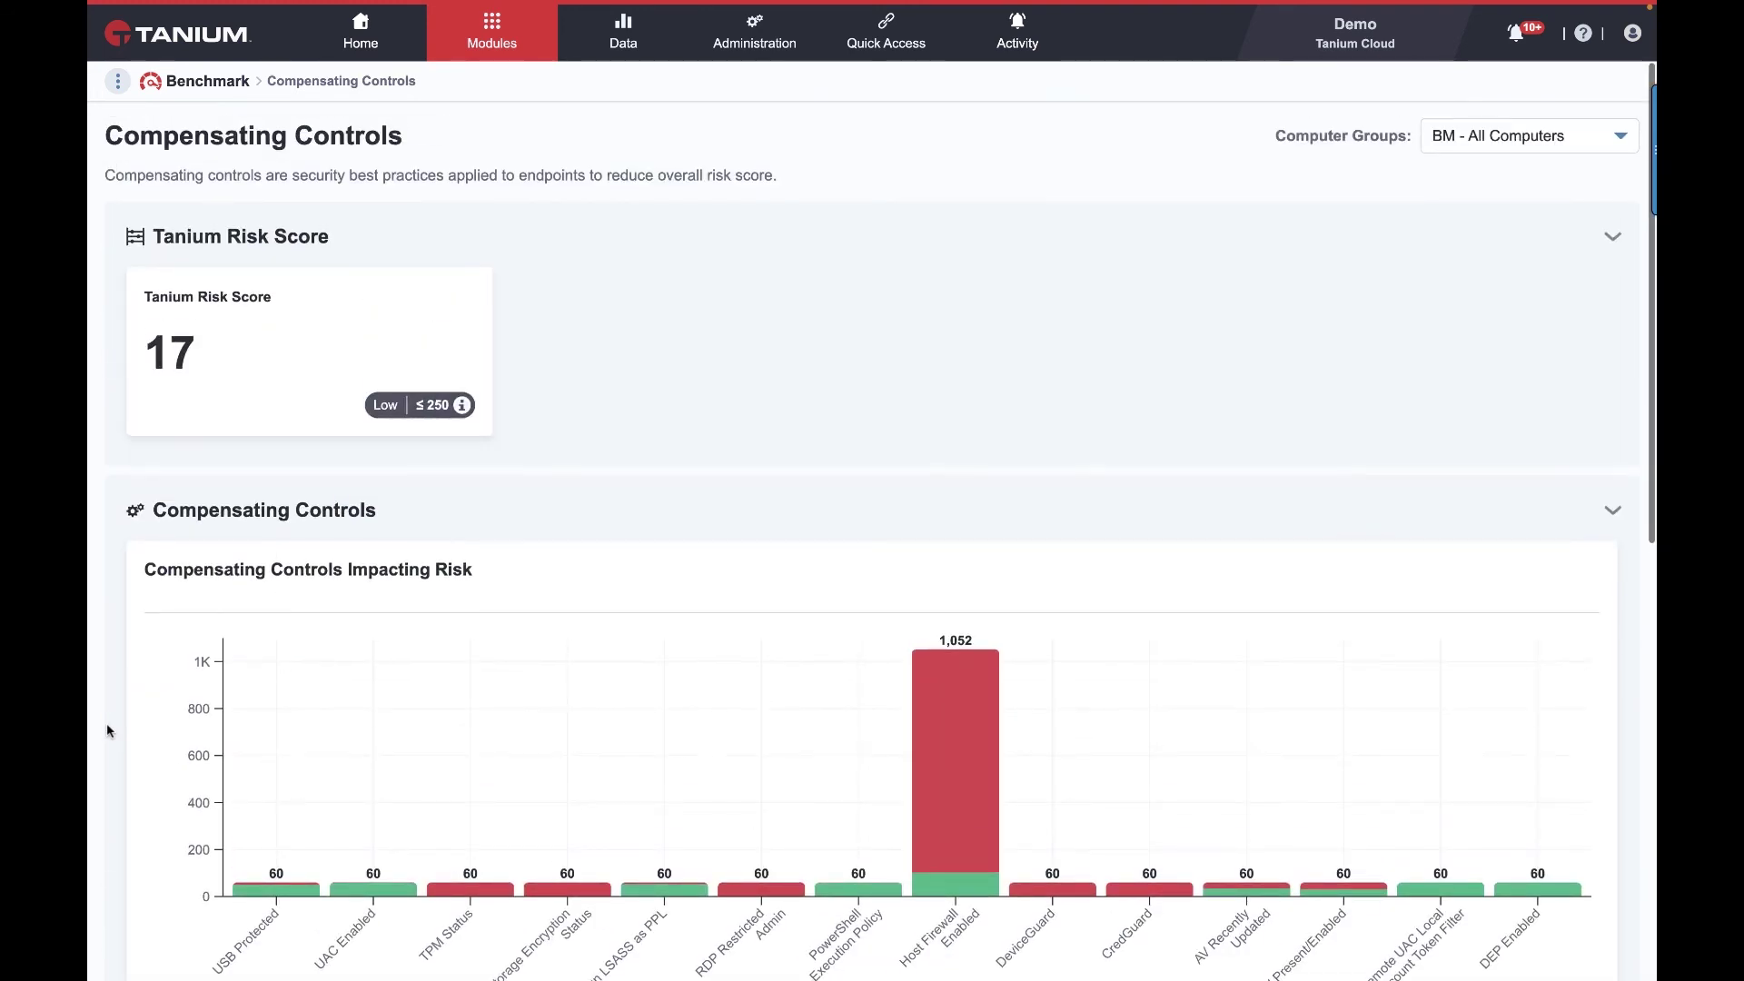
Open the Benchmark overview and set Performance vs. Peers to All after trying Above.
left_click(486, 41)
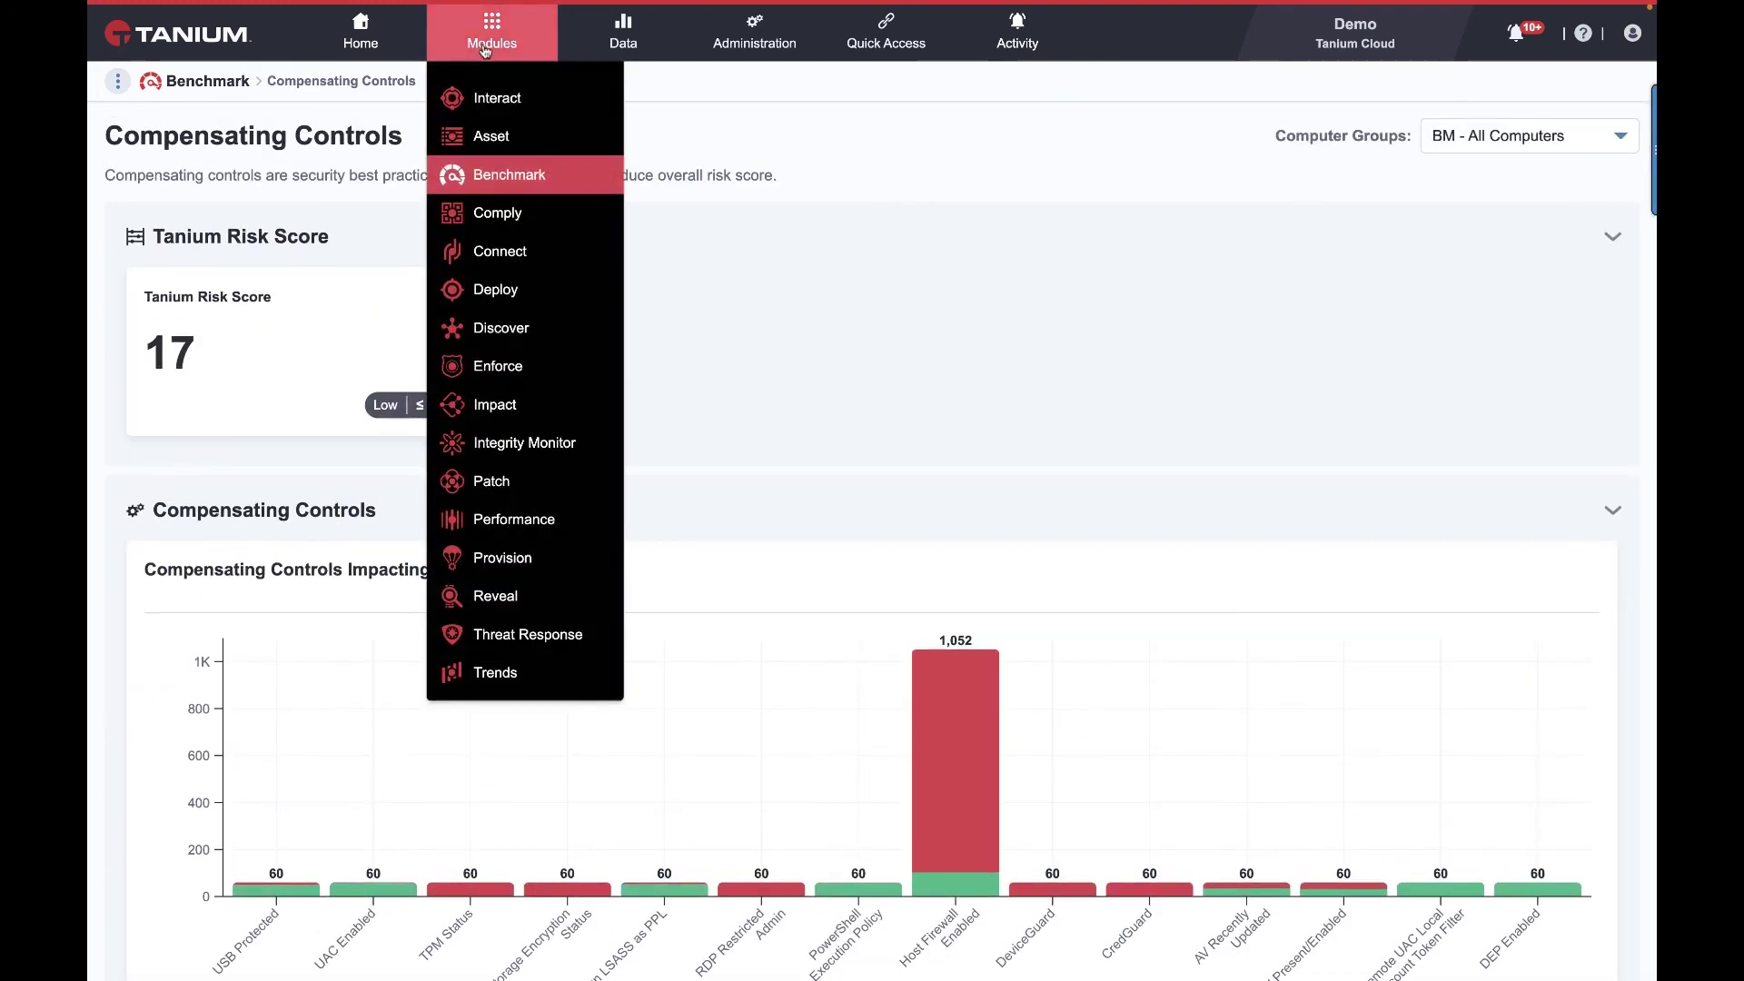
mouse_move(509, 190)
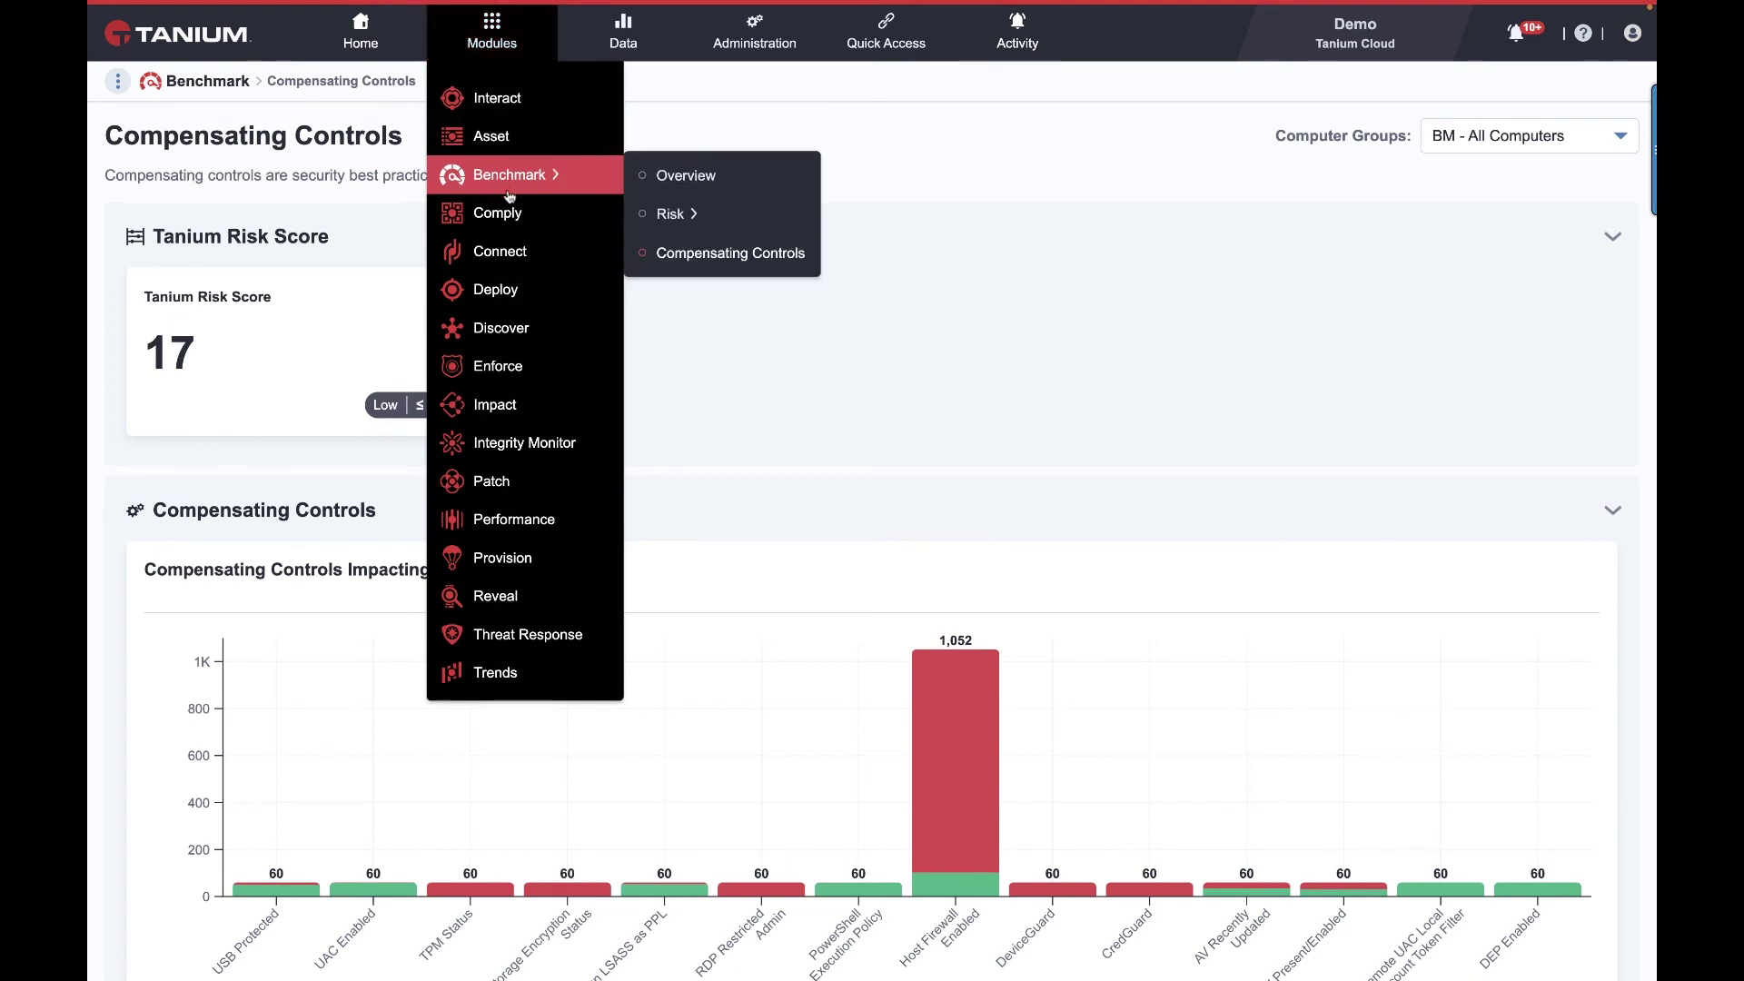
left_click(688, 182)
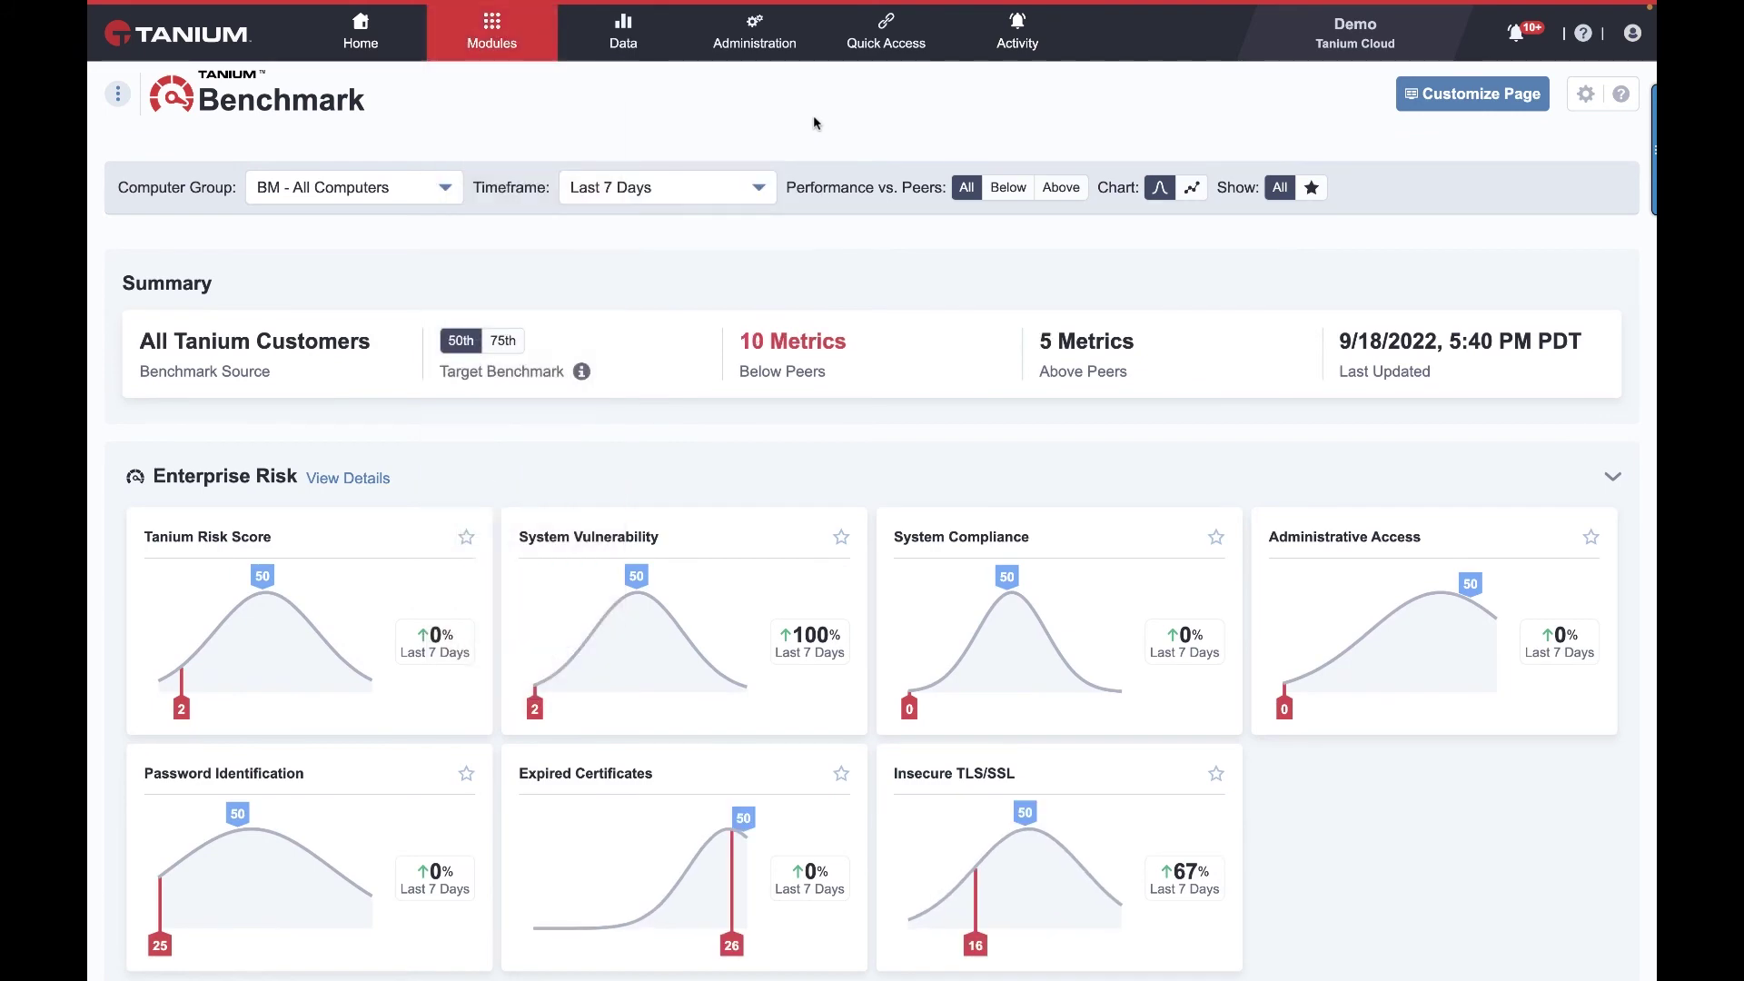
left_click(1060, 187)
left_click(967, 187)
scroll(946, 303, "down", 3)
scroll(945, 303, "up", 3)
scroll(945, 303, "up", 1)
Set the Timeframe to Last Month and review the 9 below-peer and 10 above-peer metrics.
left_click(668, 187)
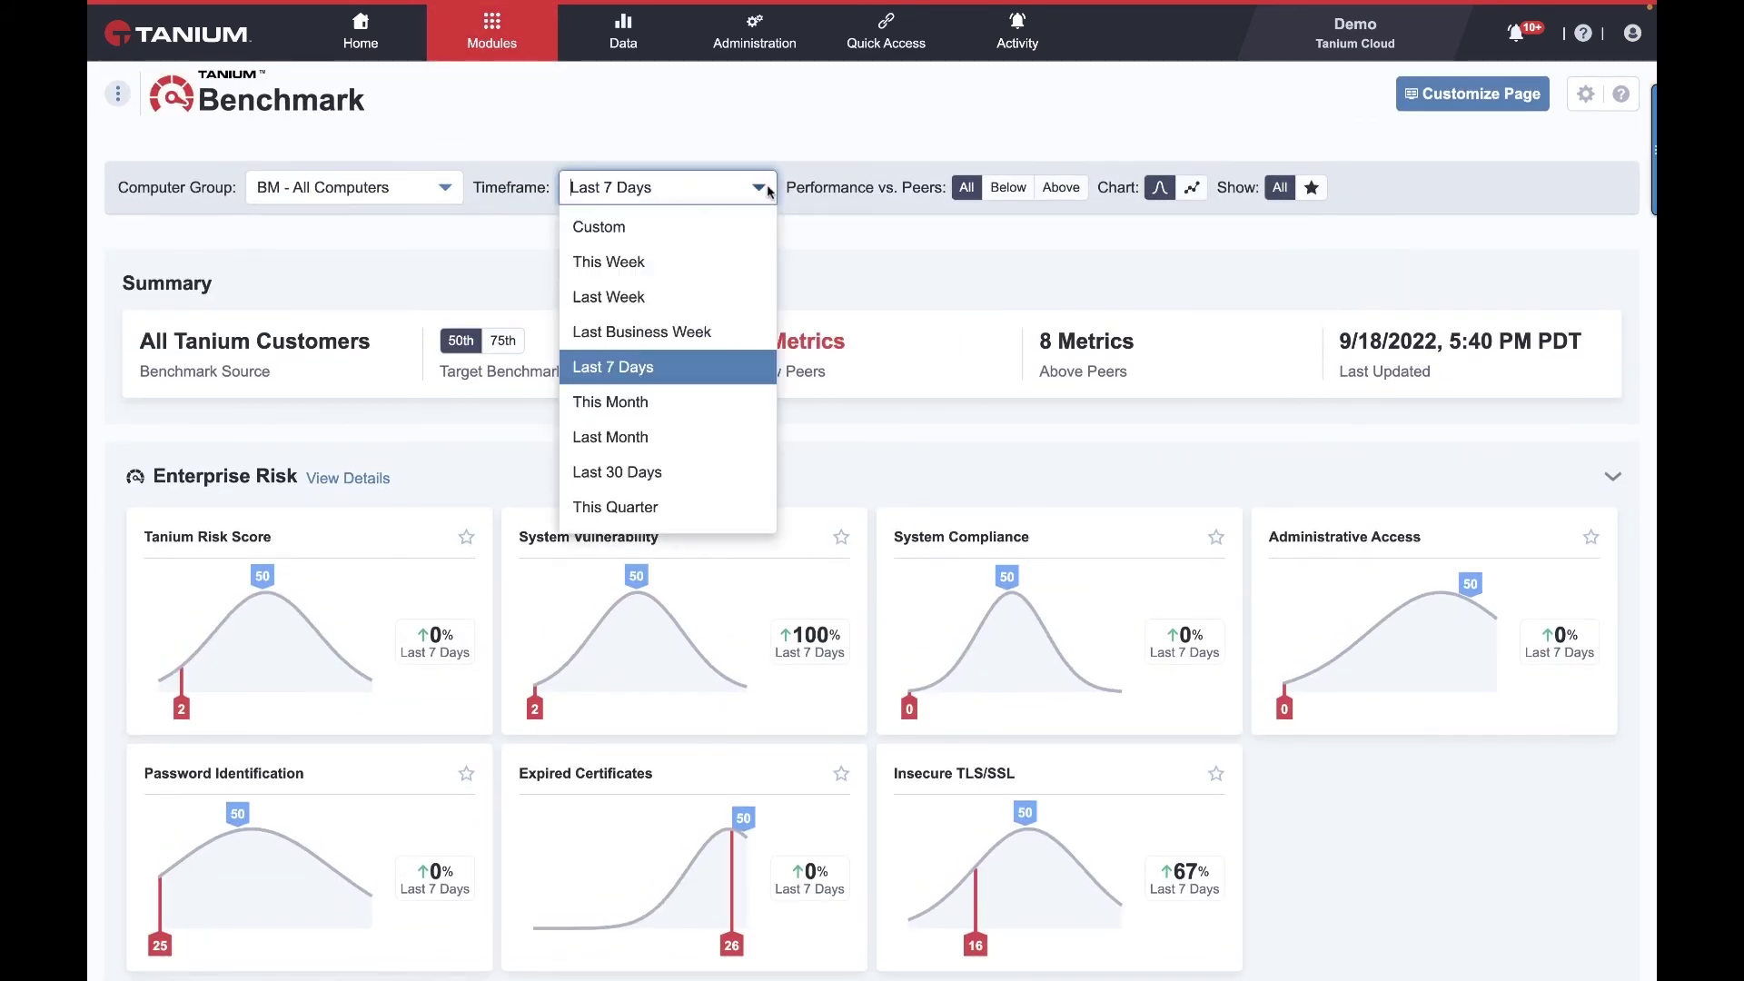
left_click(633, 437)
scroll(592, 447, "down", 1)
scroll(592, 446, "down", 7)
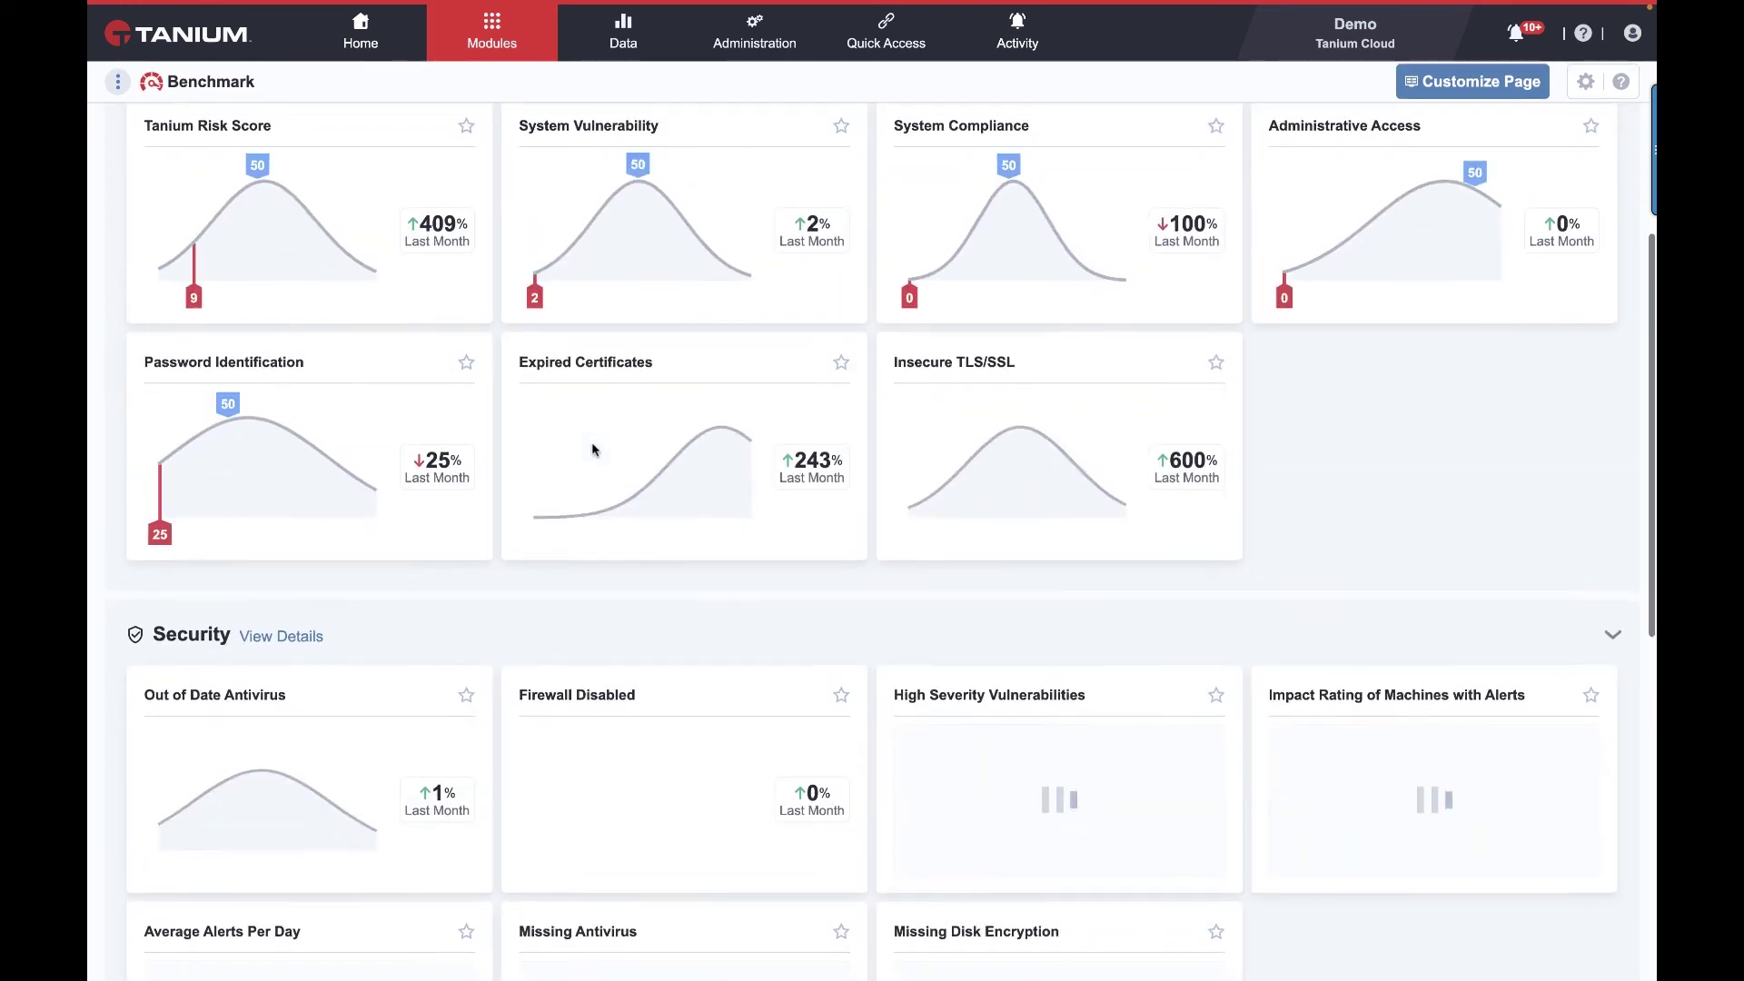
scroll(591, 442, "down", 1)
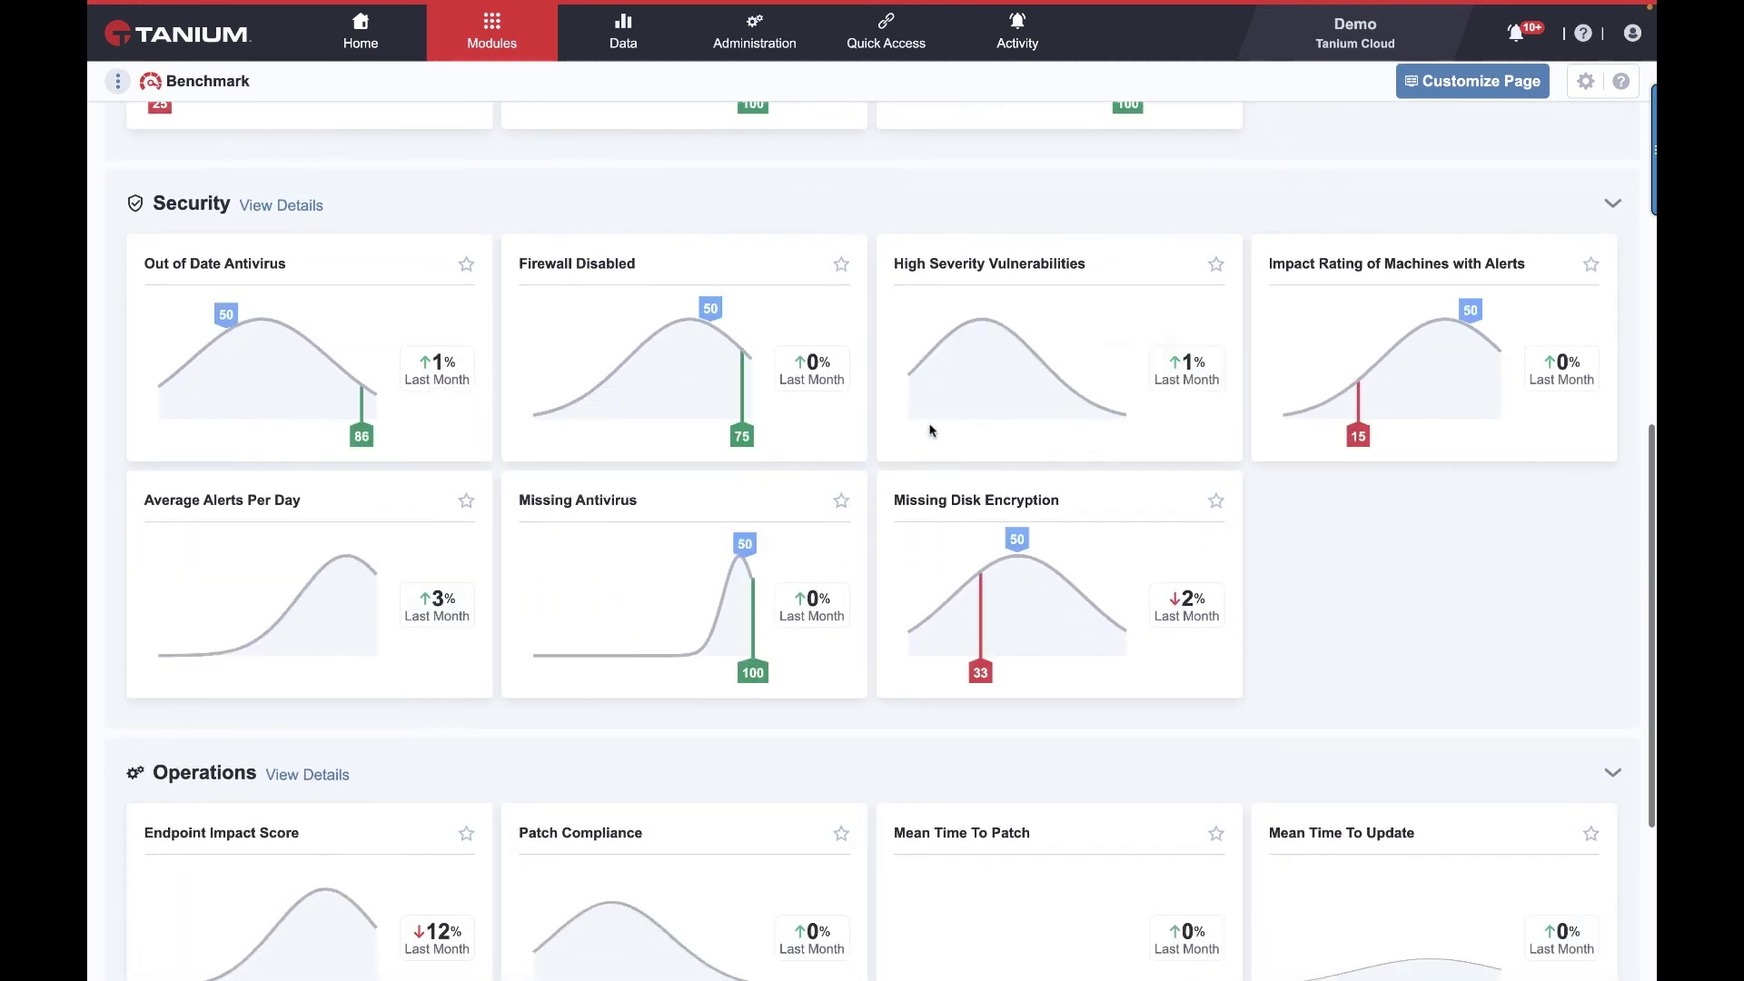
mouse_move(966, 413)
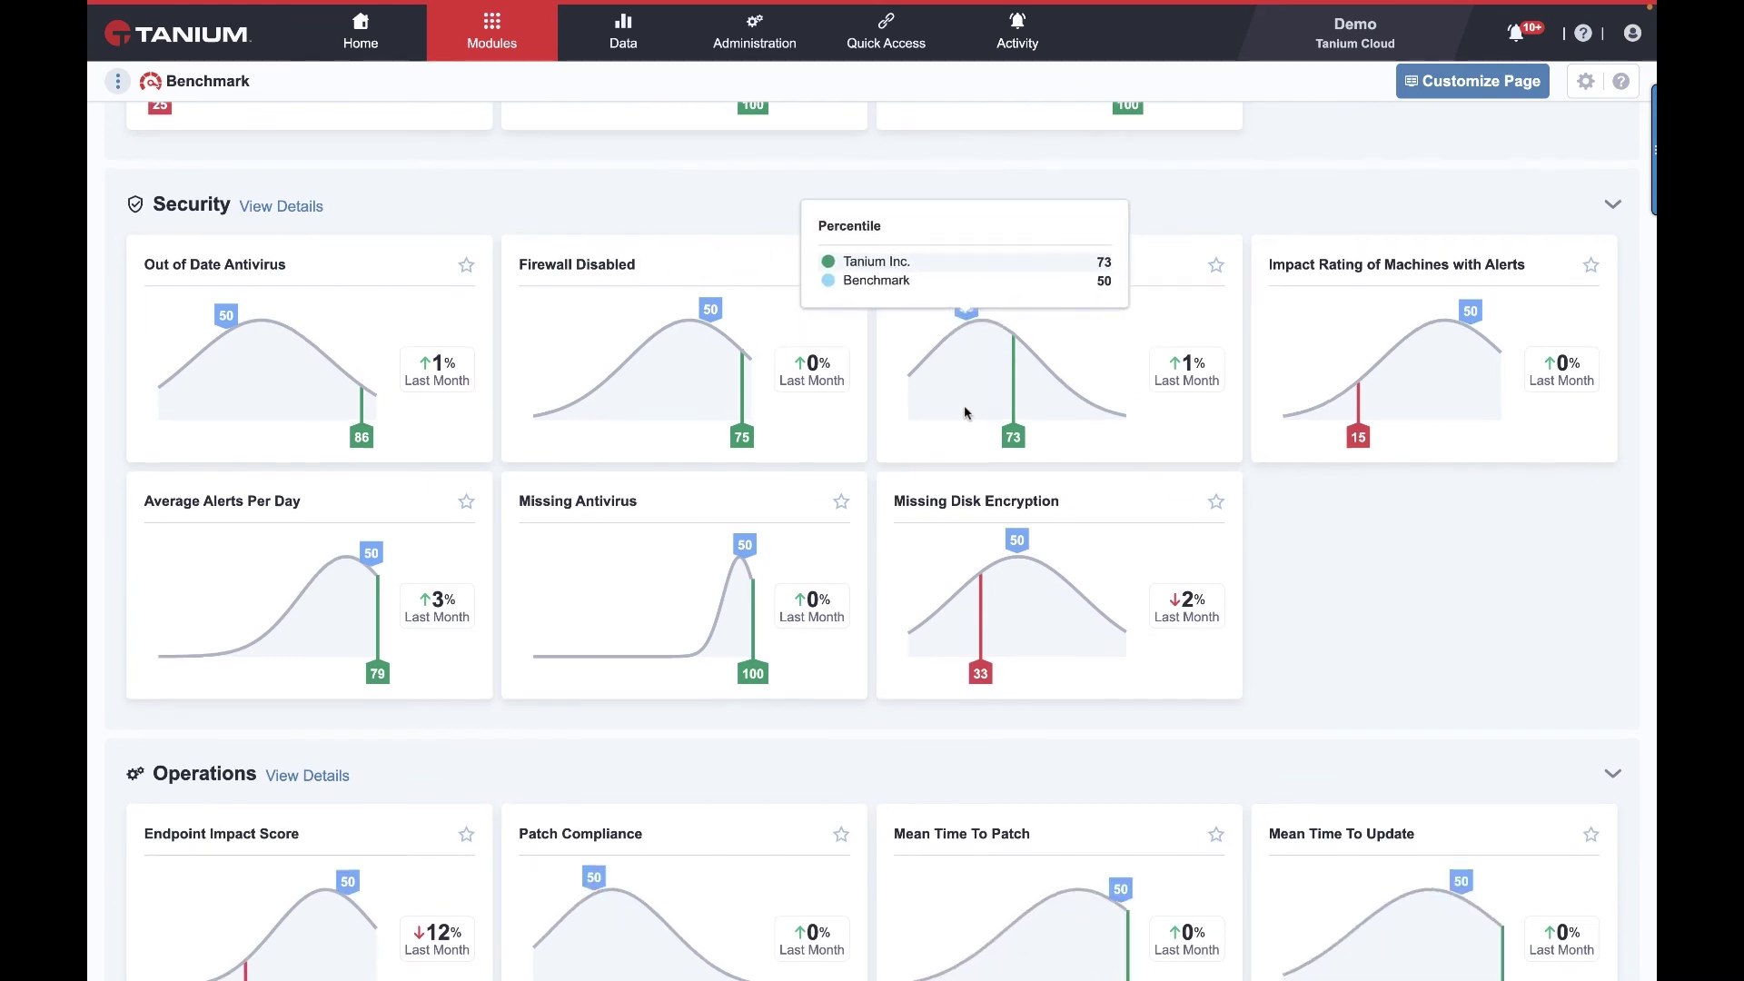
scroll(965, 410, "up", 9)
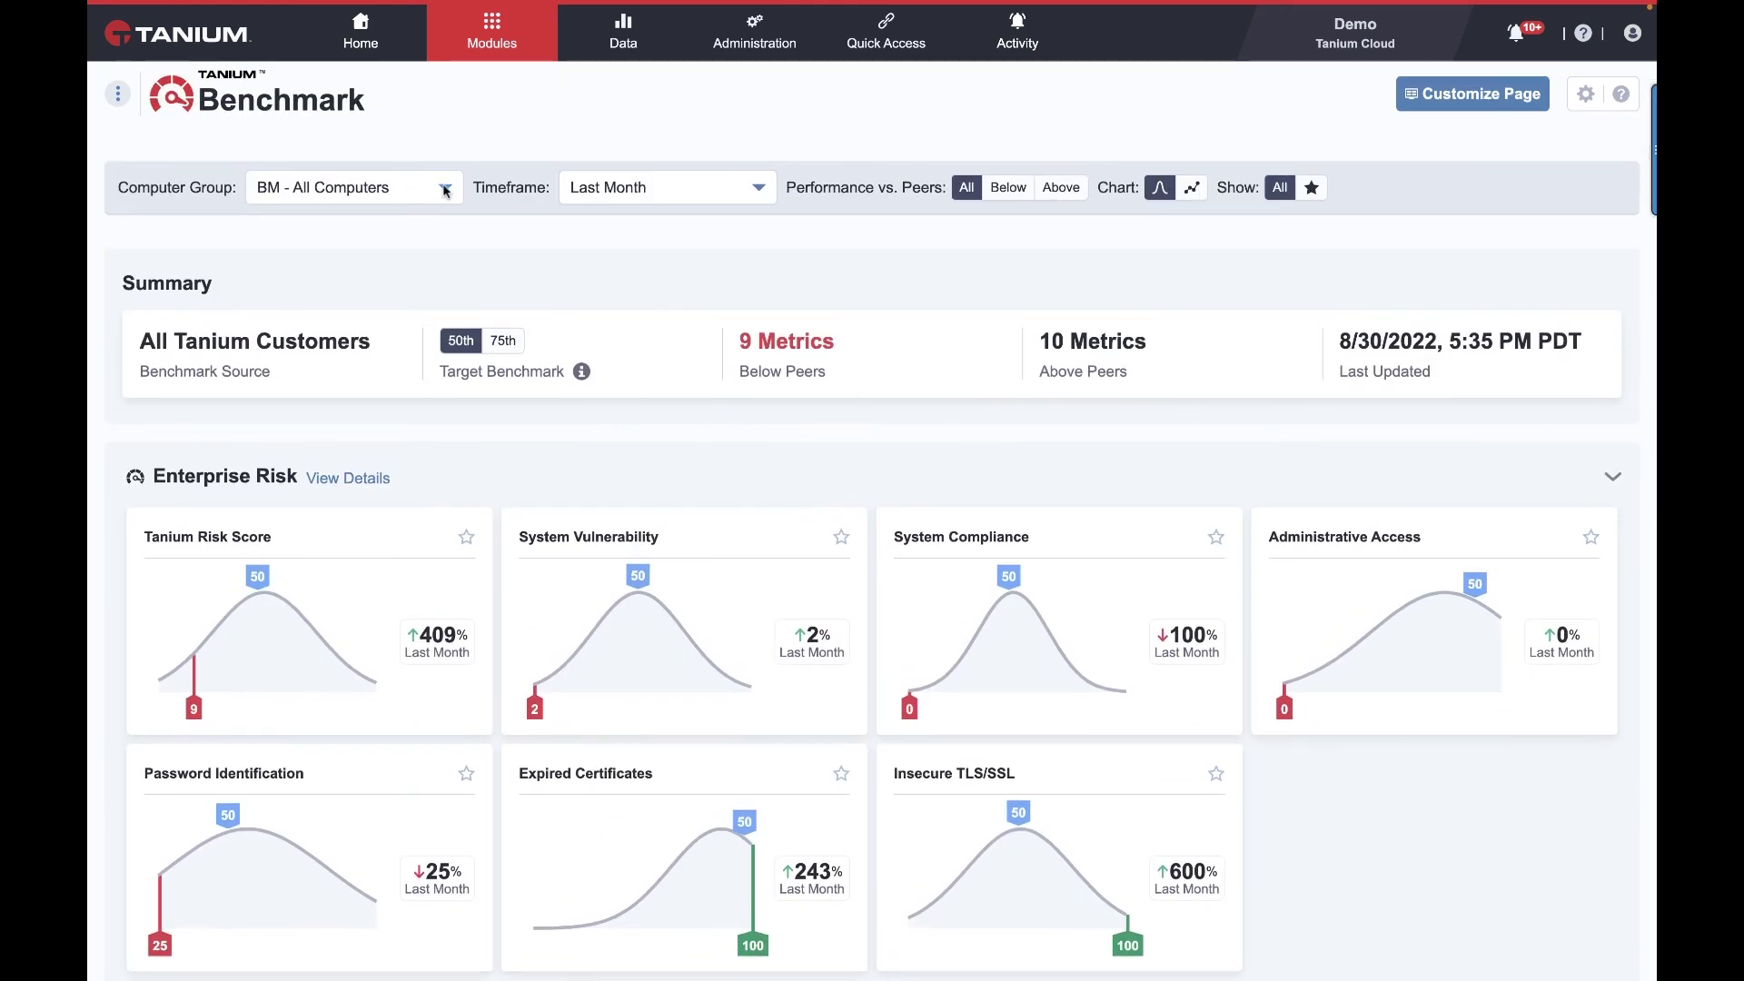
Filter the Benchmark overview to the BM - Targeting computer group and review its Security metrics.
left_click(418, 186)
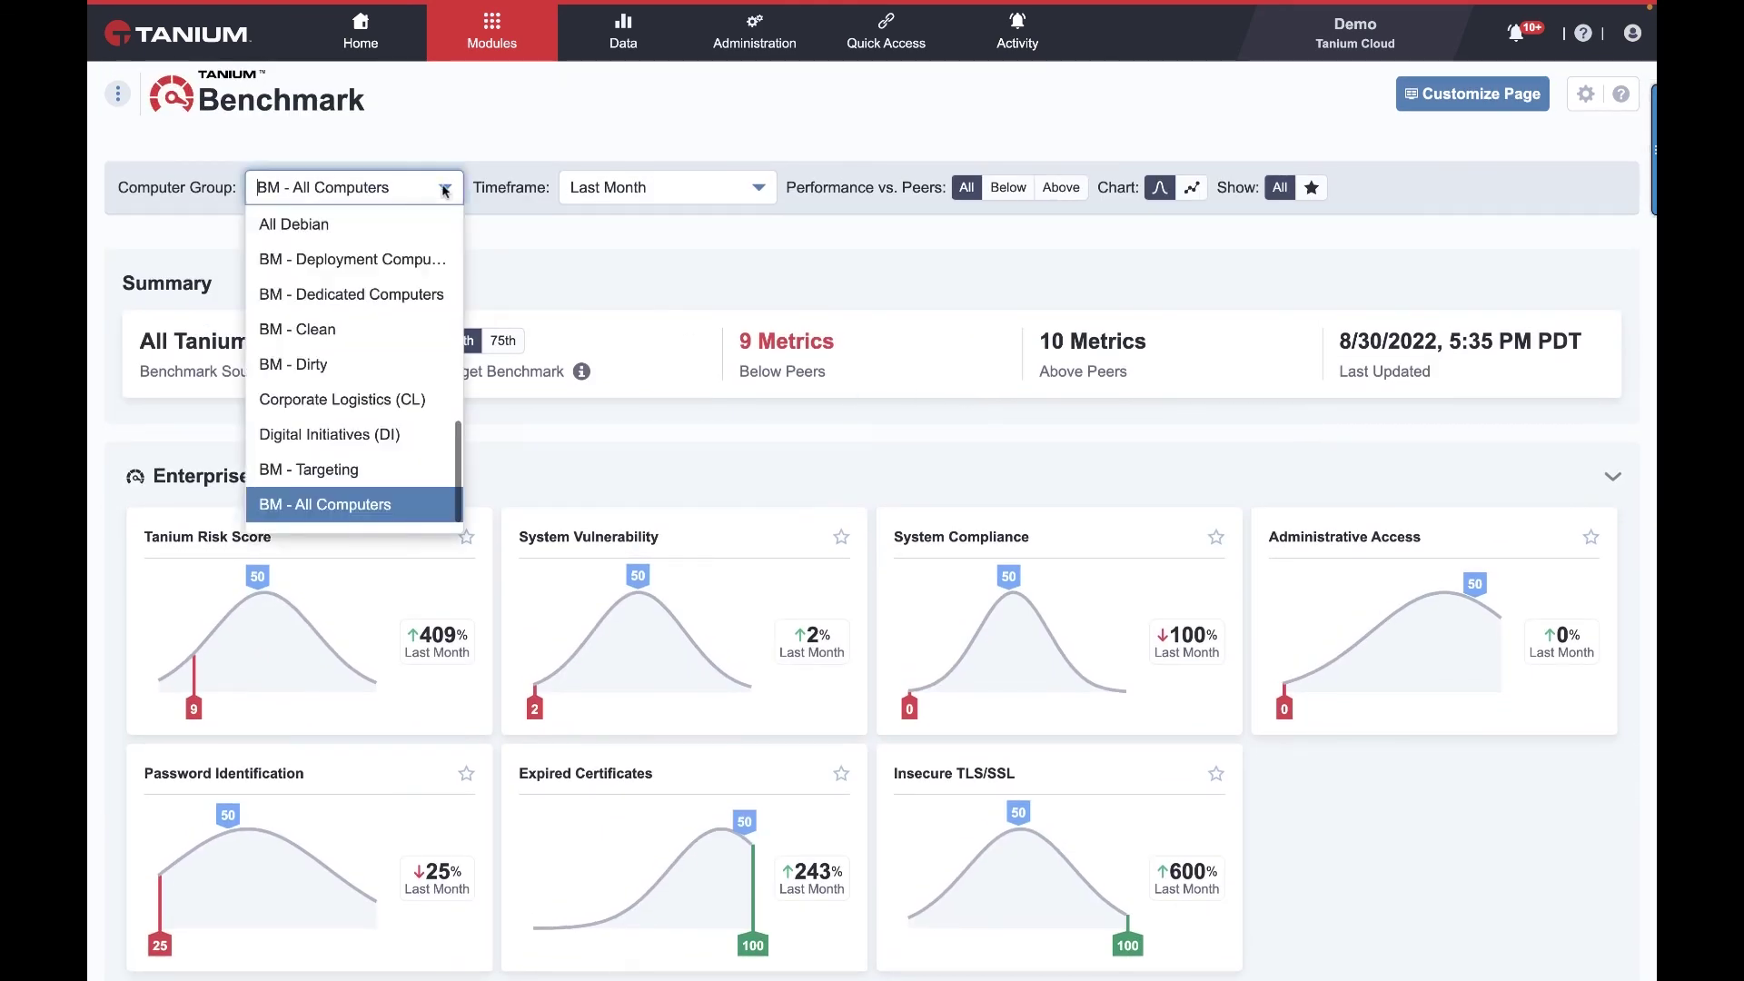
left_click(388, 468)
scroll(546, 445, "down", 7)
scroll(547, 445, "up", 3)
scroll(547, 445, "down", 1)
scroll(547, 451, "down", 3)
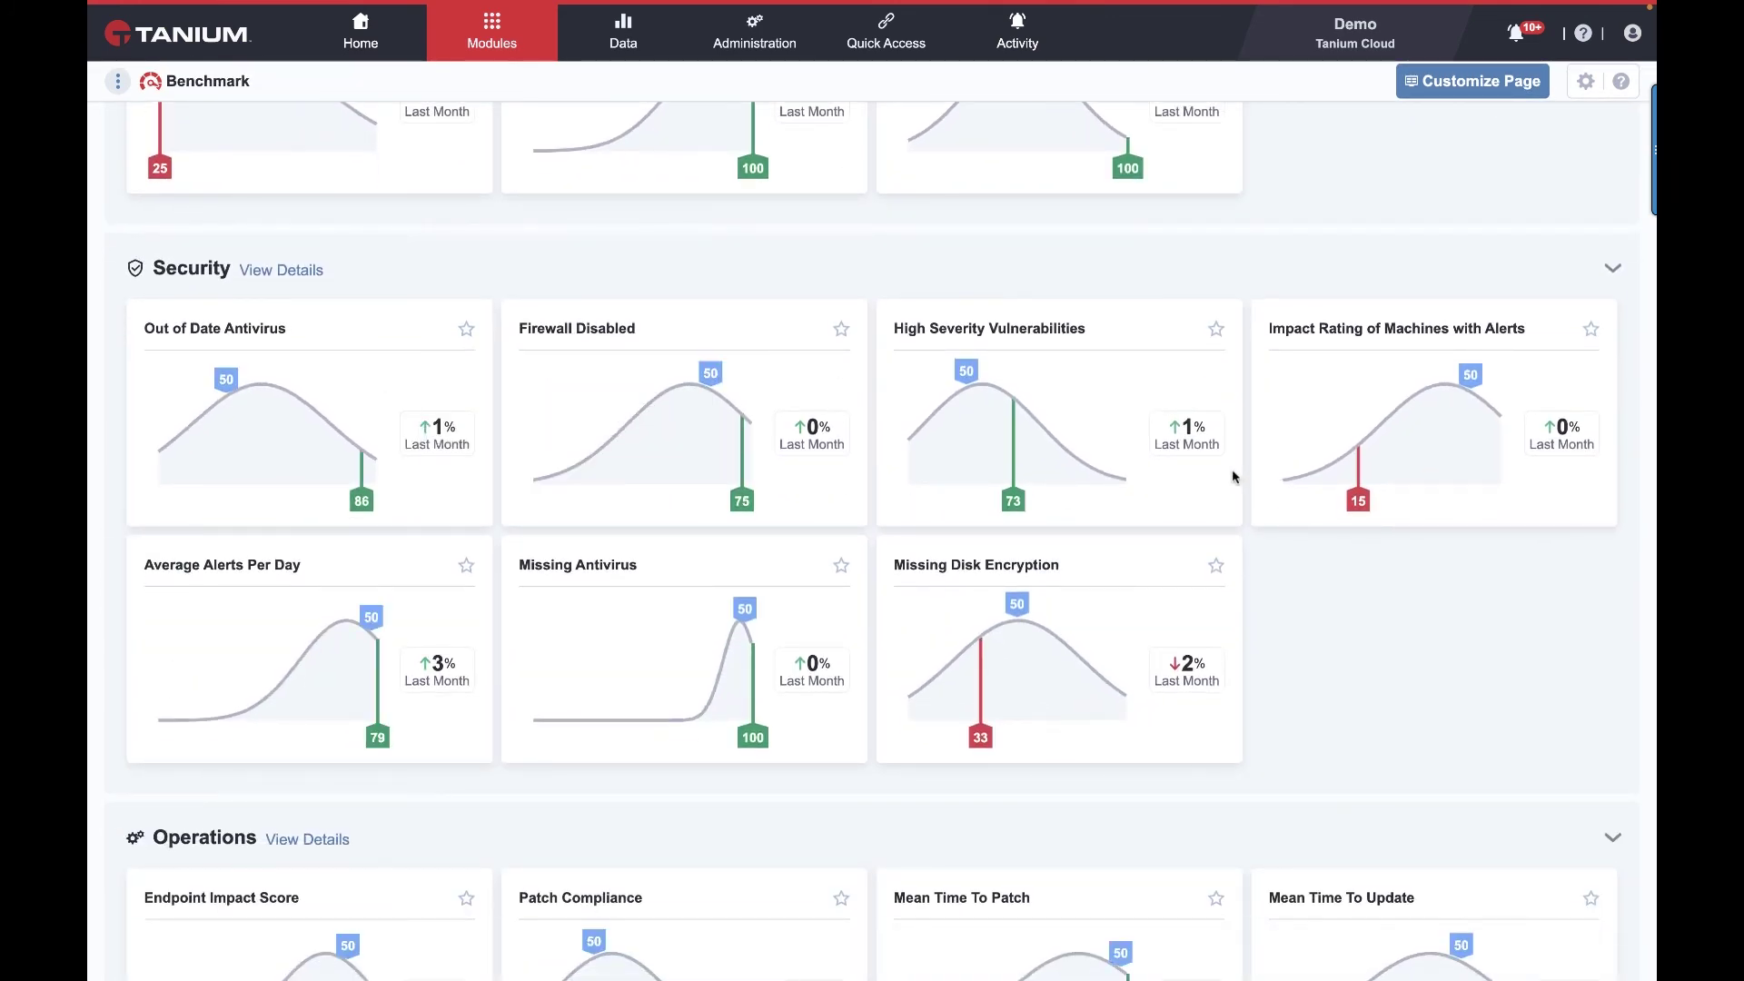
scroll(1232, 476, "down", 1)
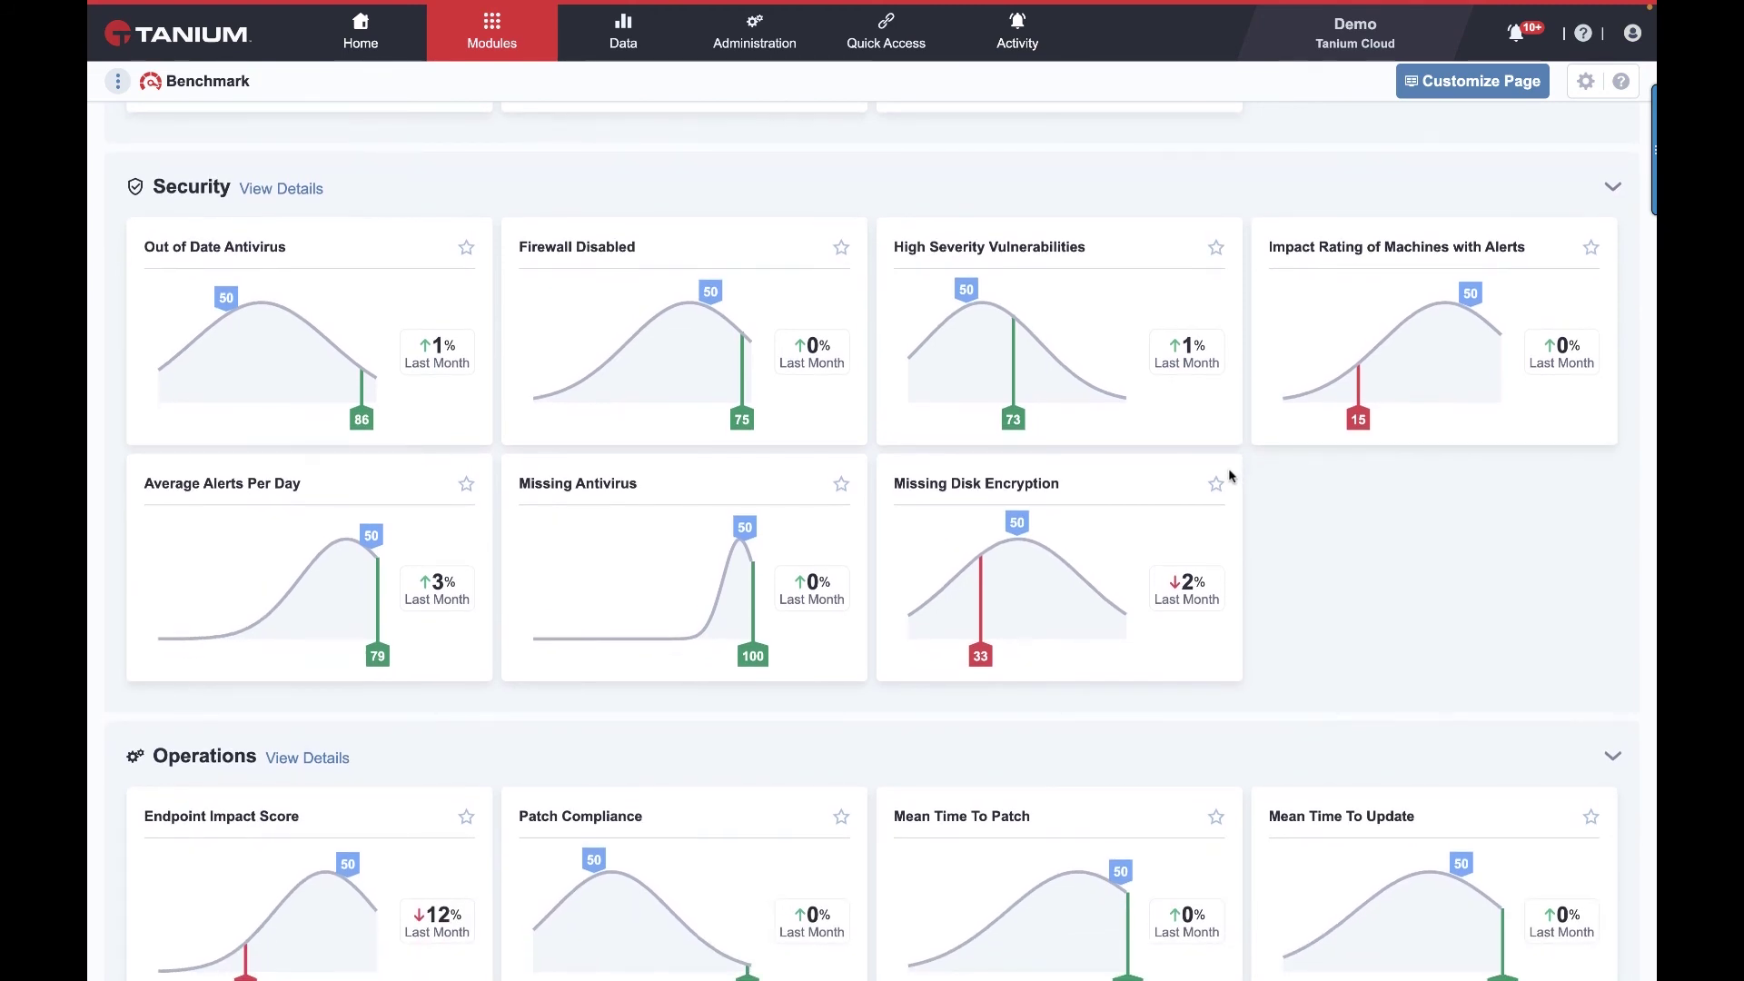
scroll(1227, 476, "up", 3)
scroll(1228, 476, "down", 2)
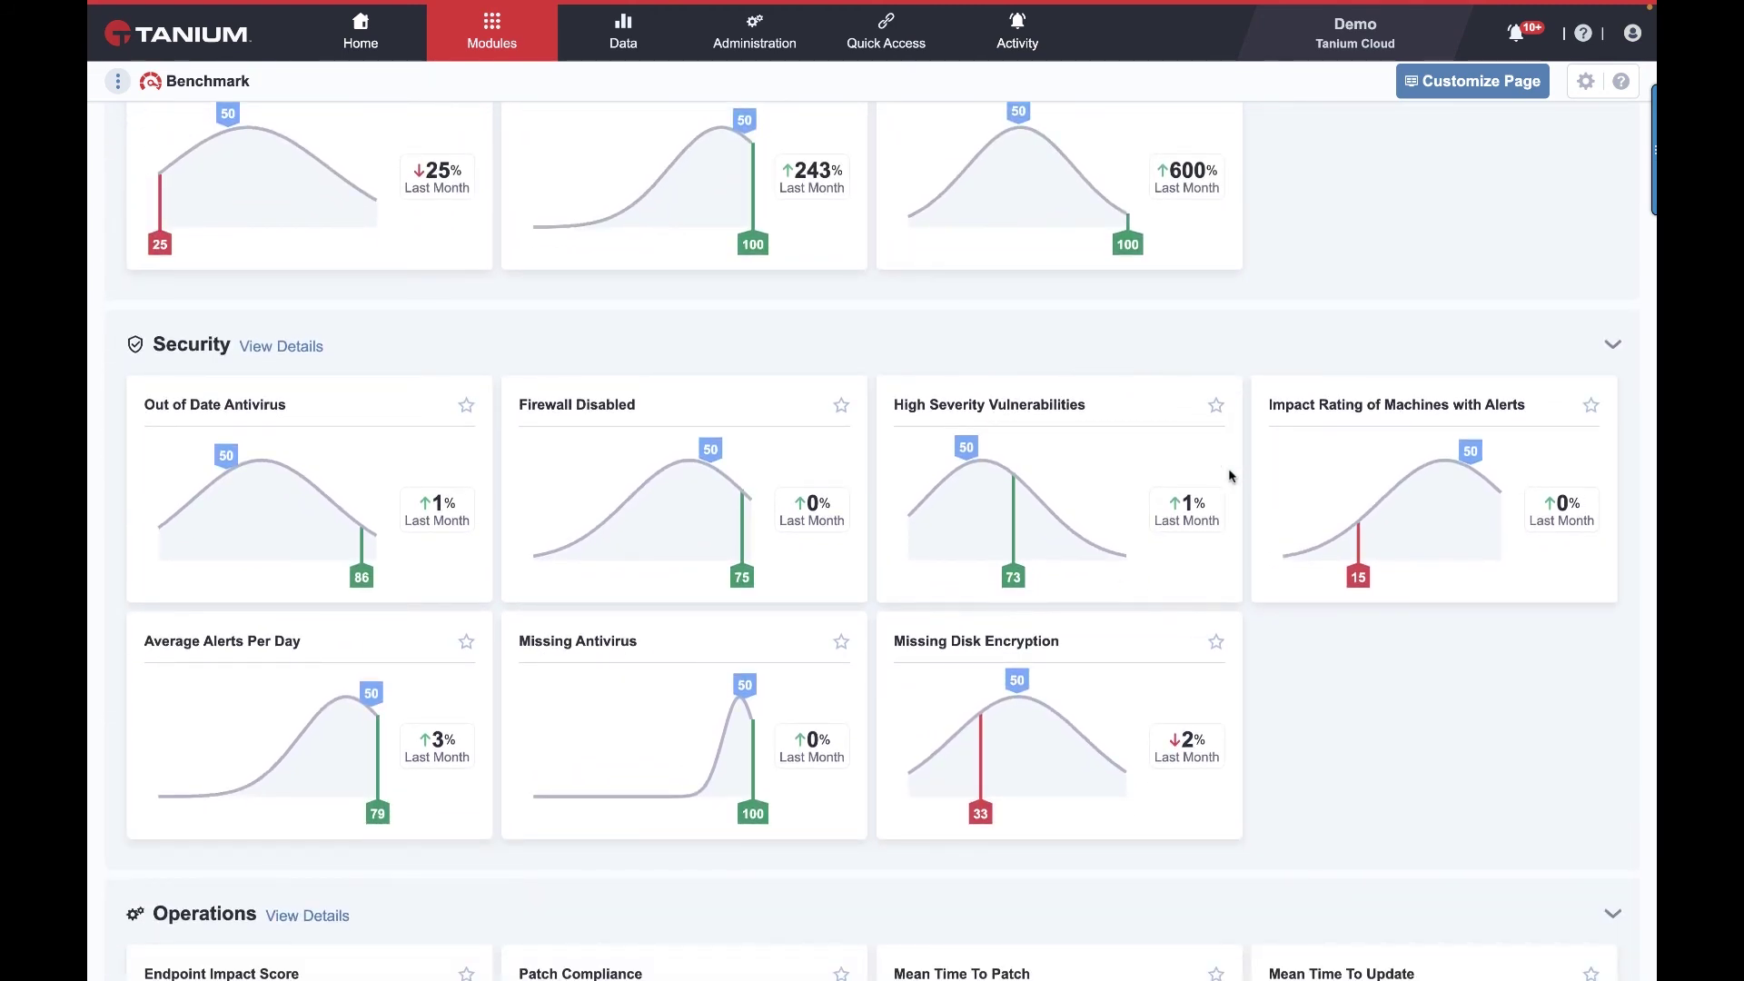
scroll(1228, 476, "down", 2)
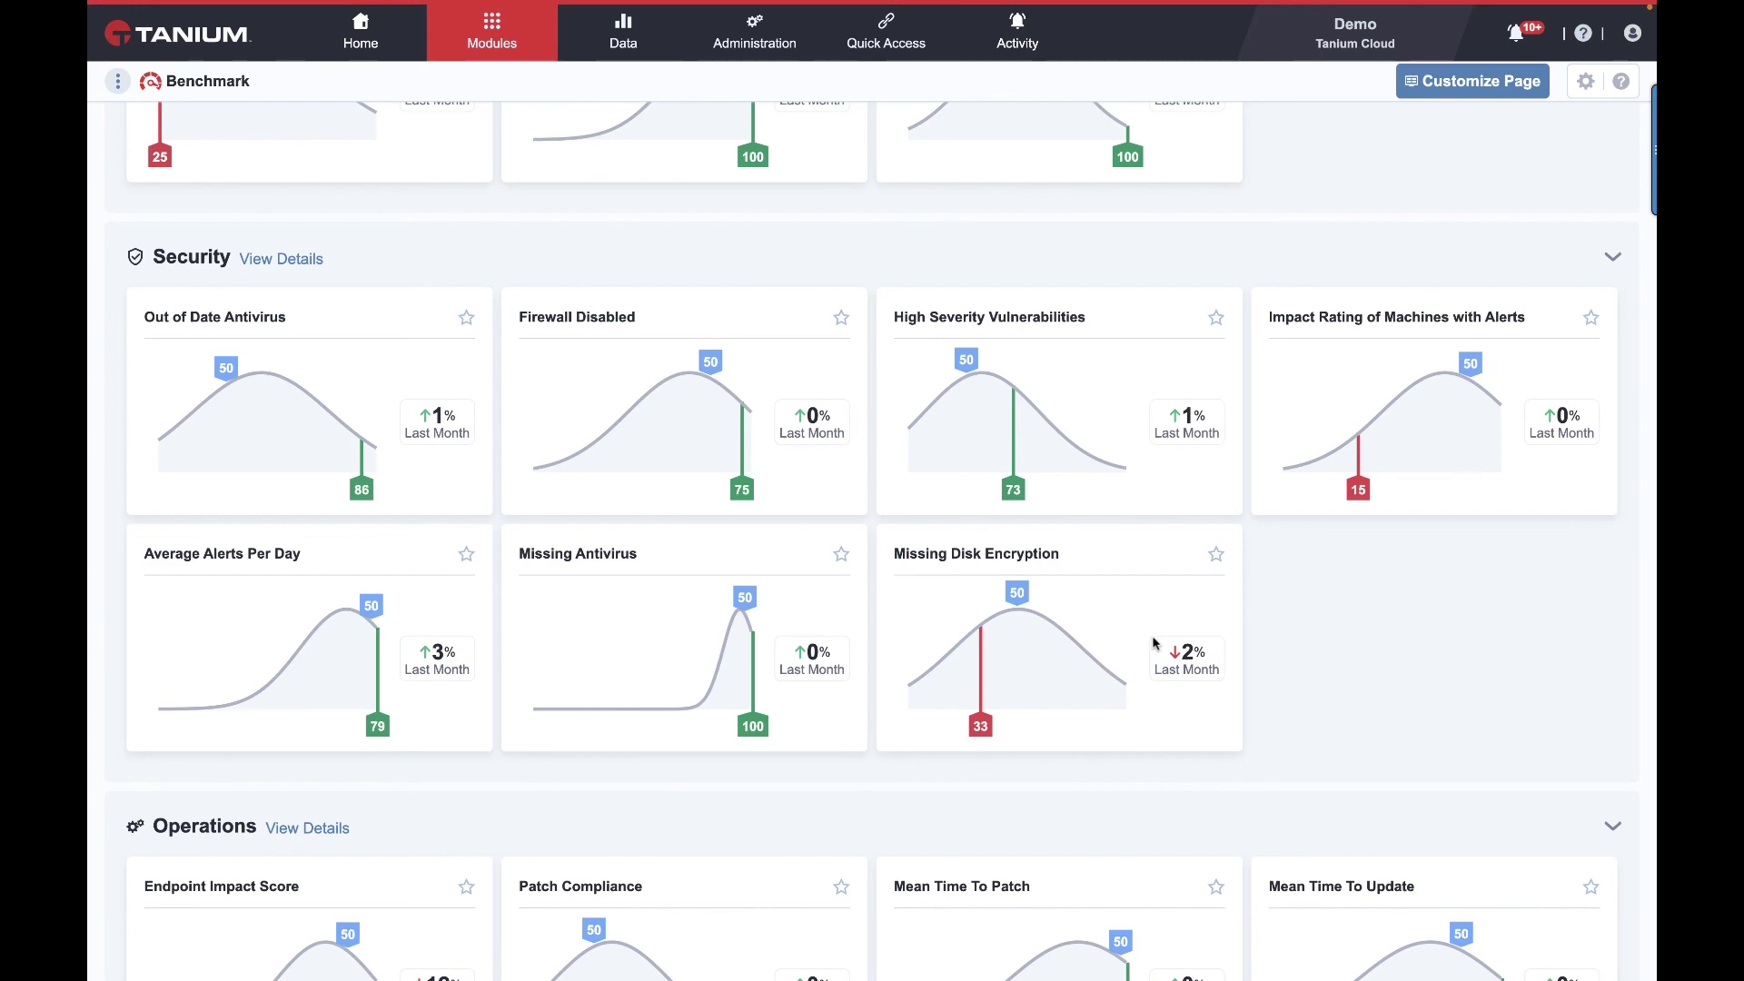
scroll(1244, 649, "up", 10)
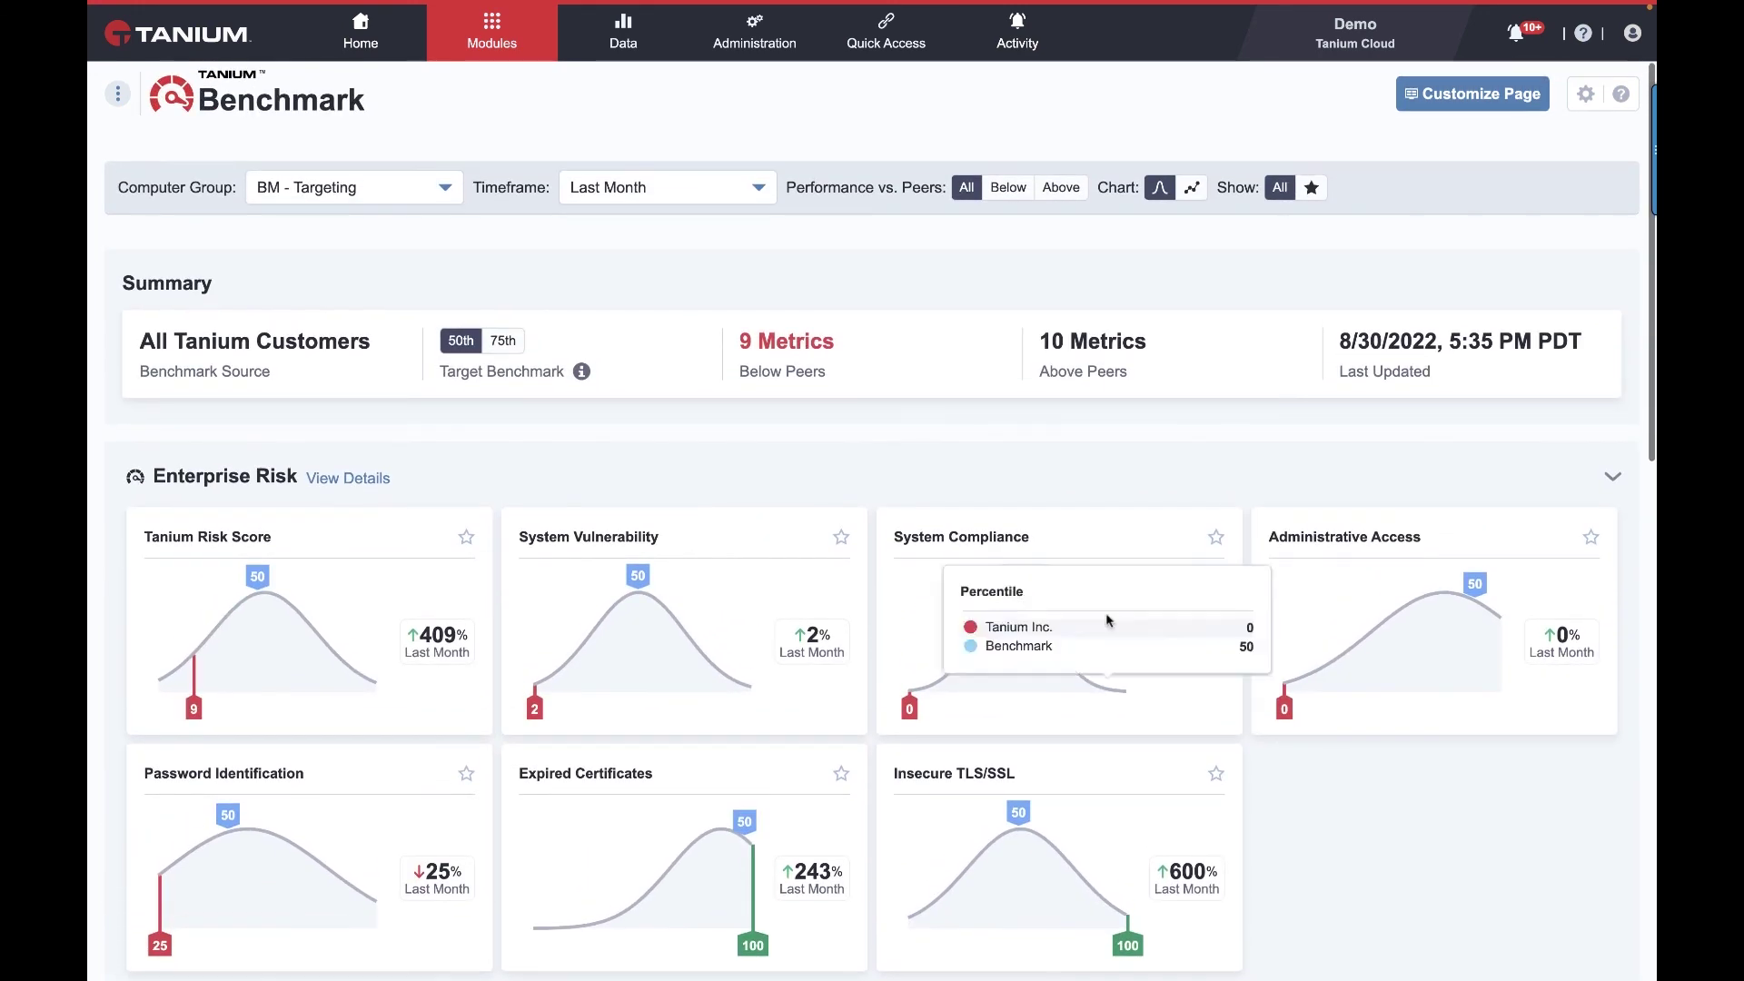
left_click(507, 349)
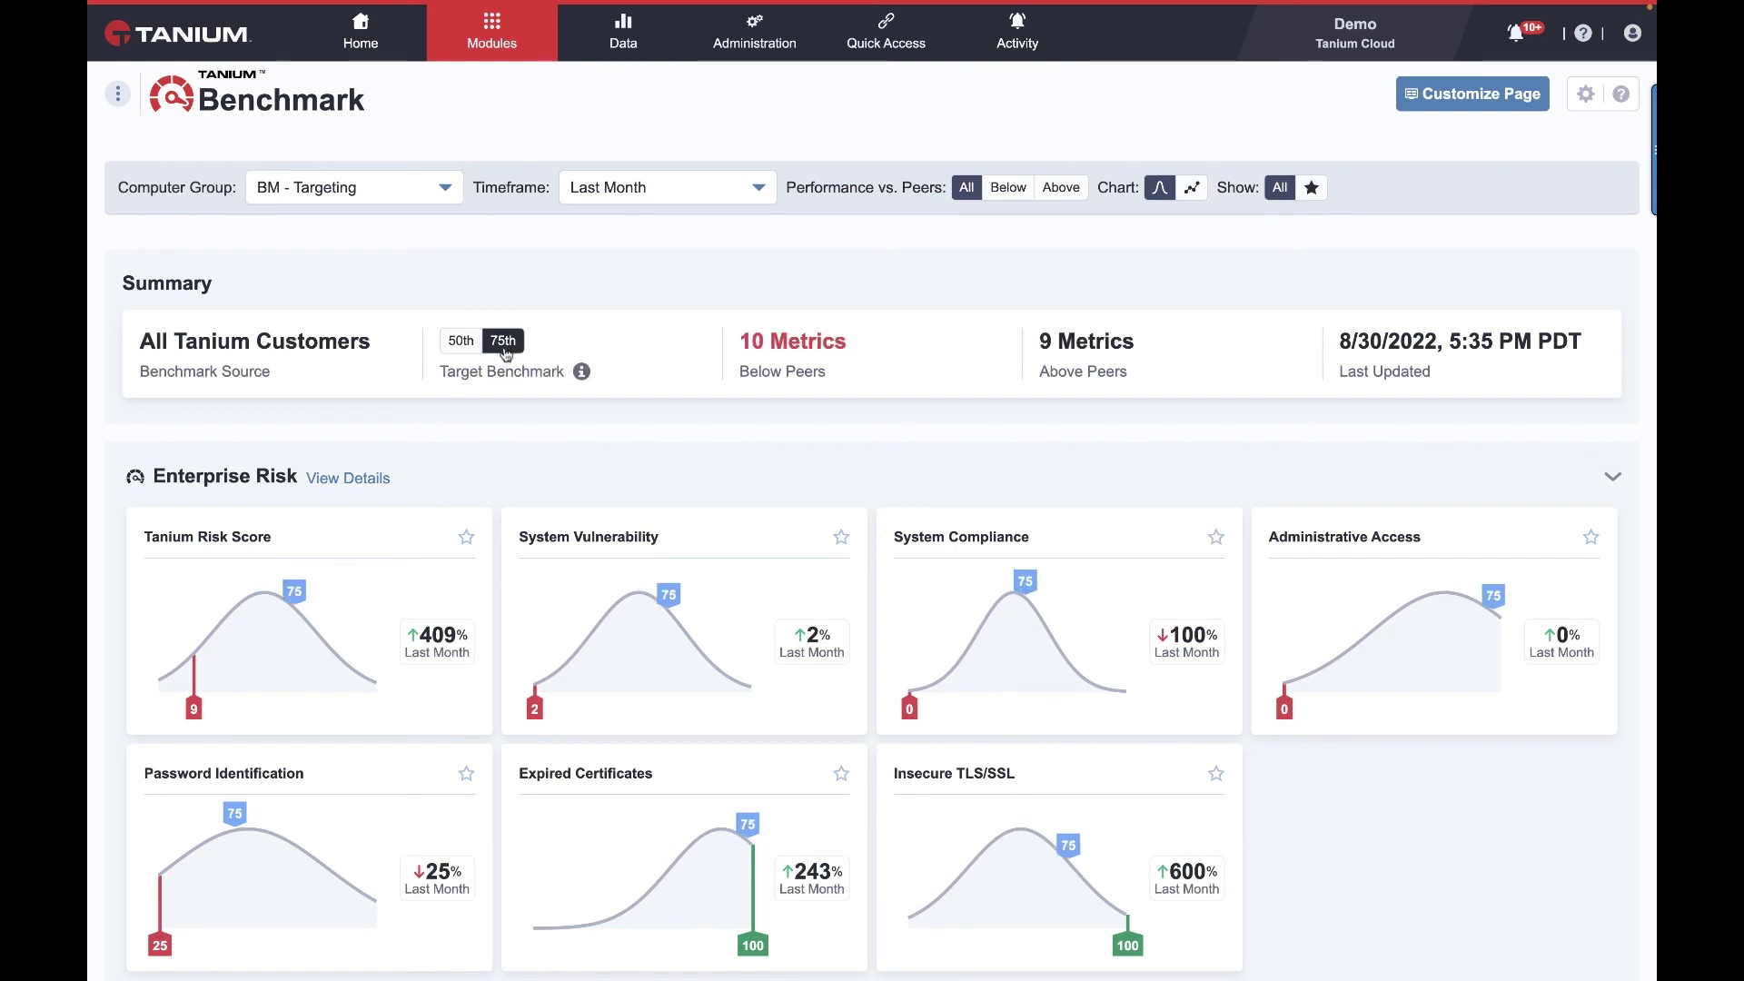
left_click(463, 347)
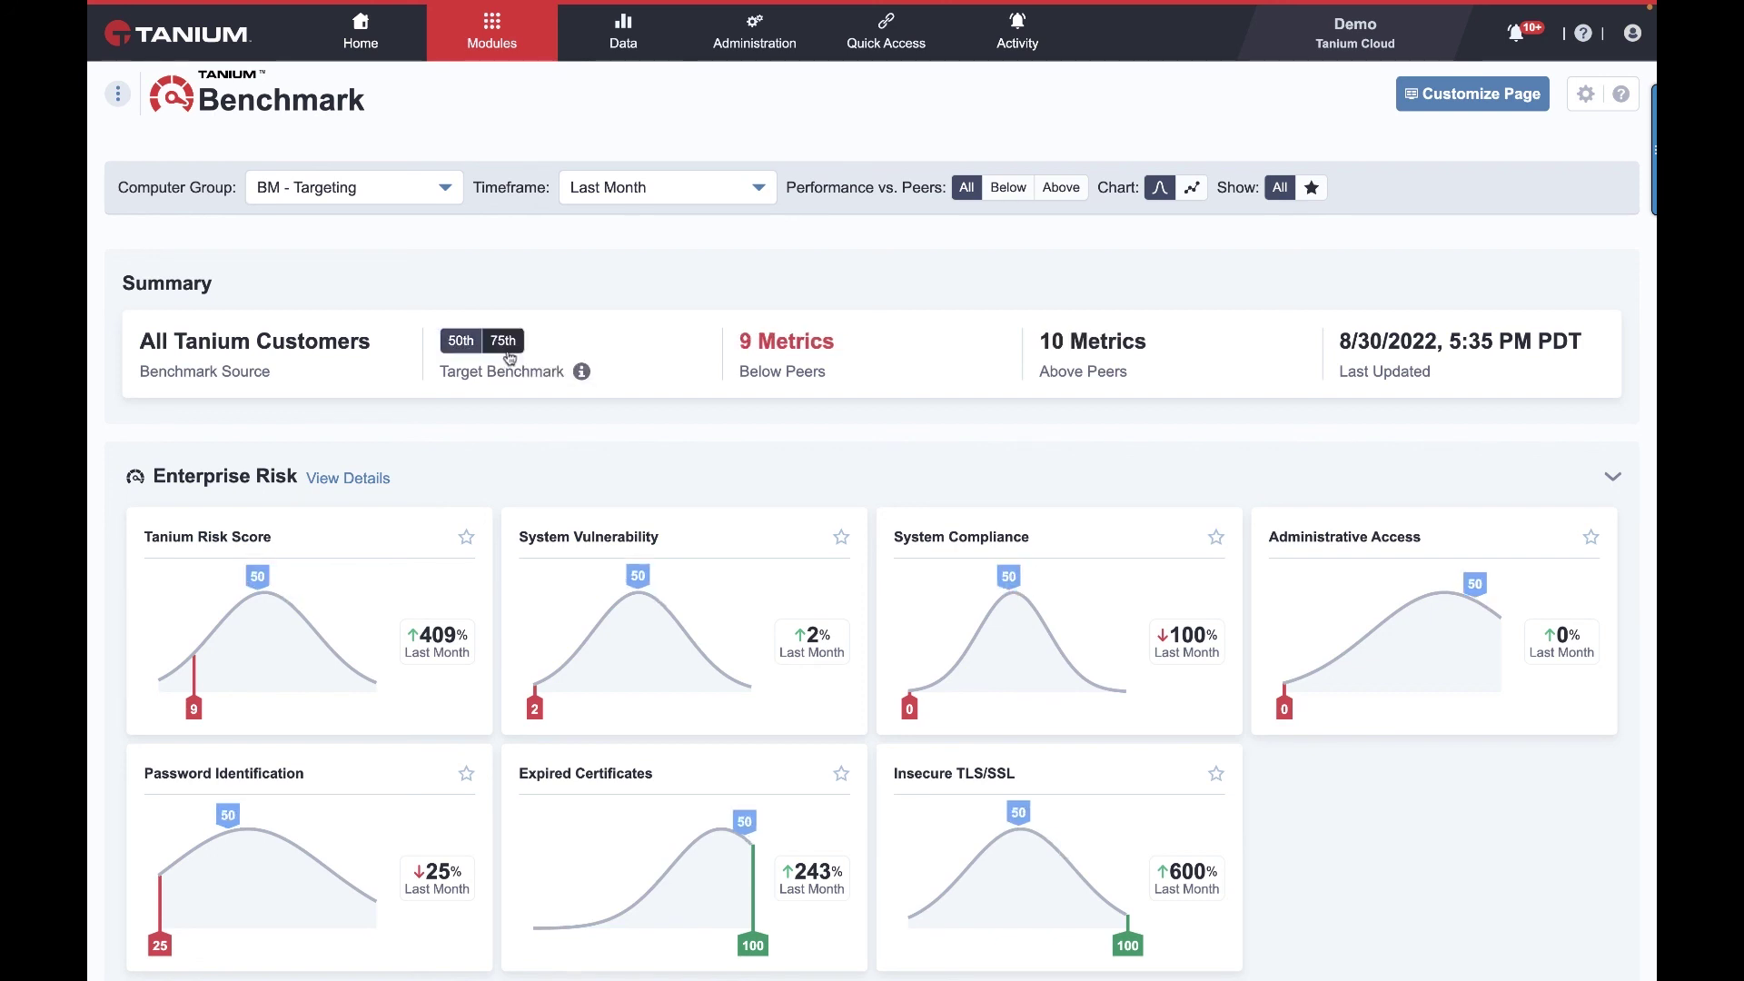
scroll(545, 404, "down", 1)
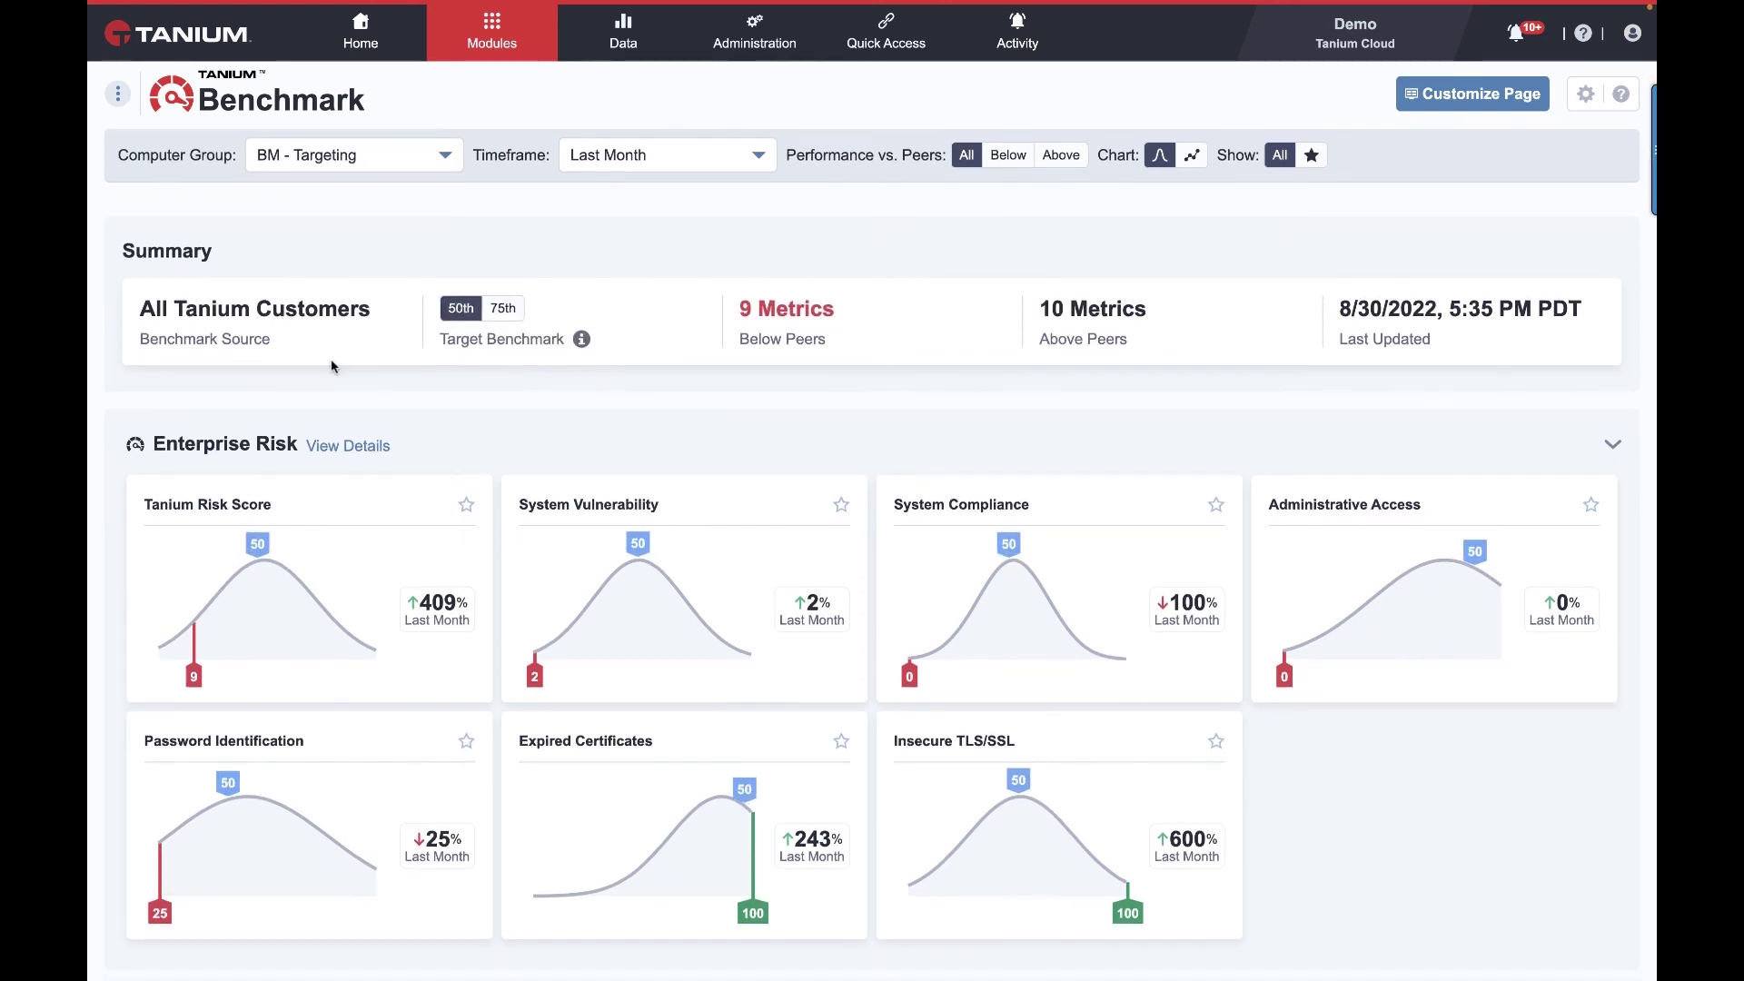